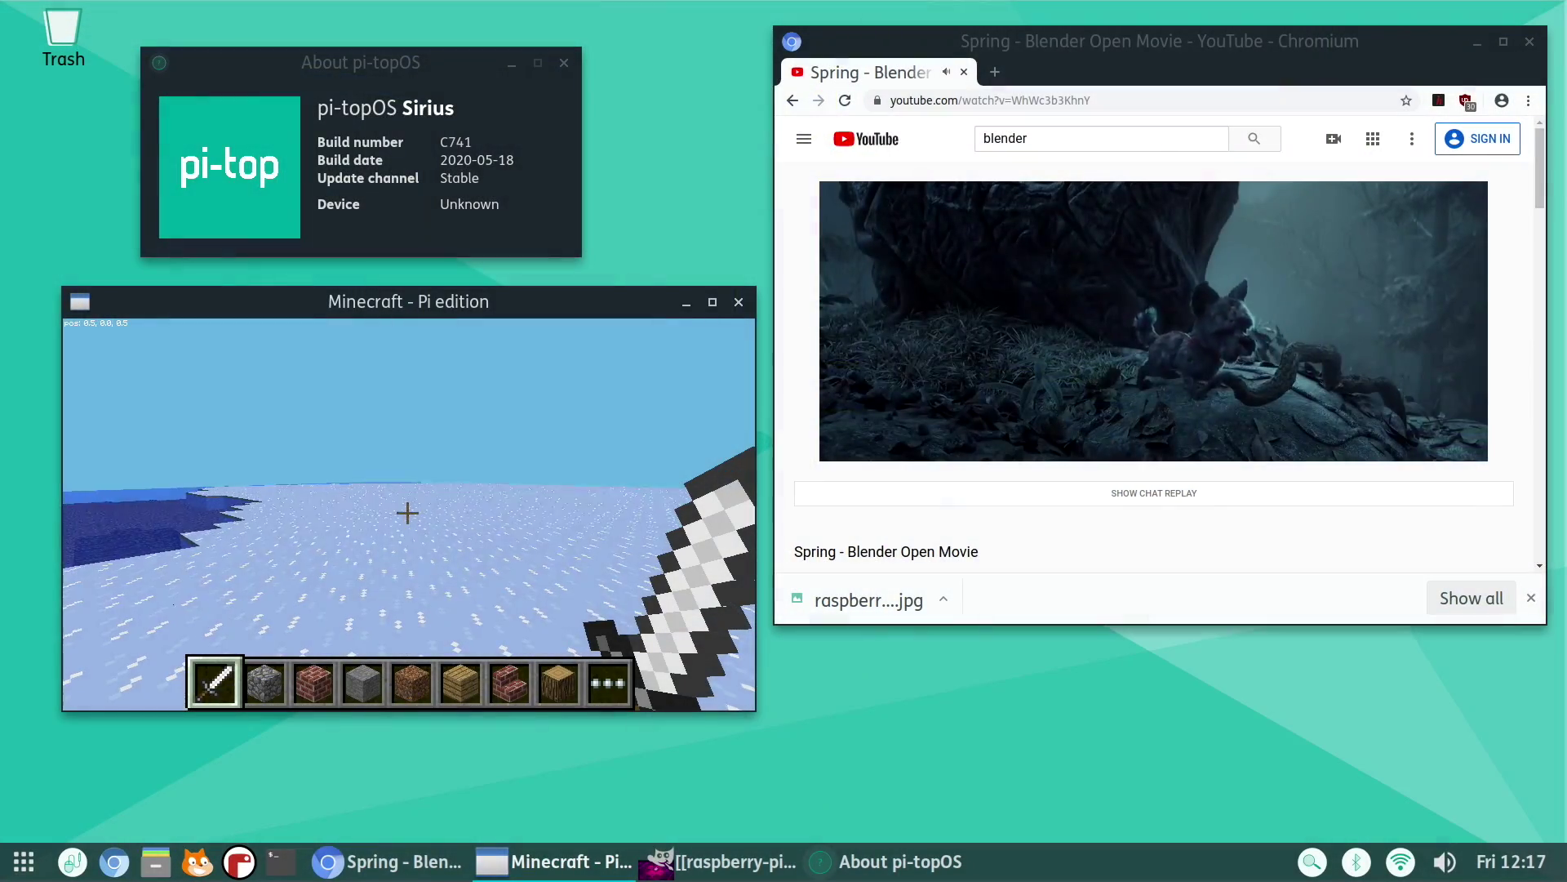
Walk across the water and snow in the Minecraft world, then pause and quit Minecraft.
key("w")
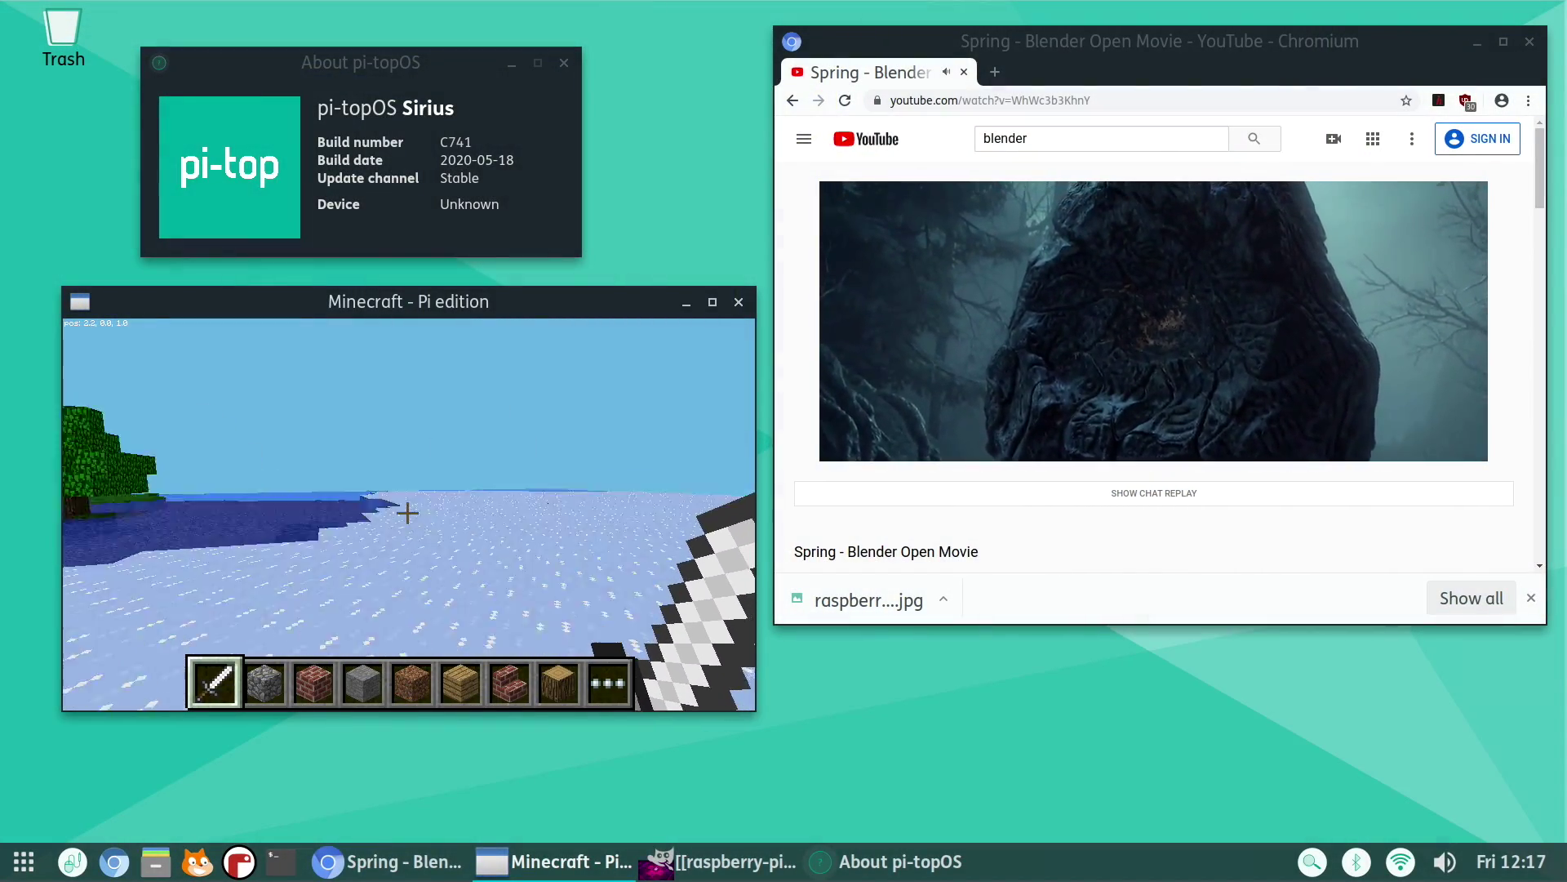
key("w")
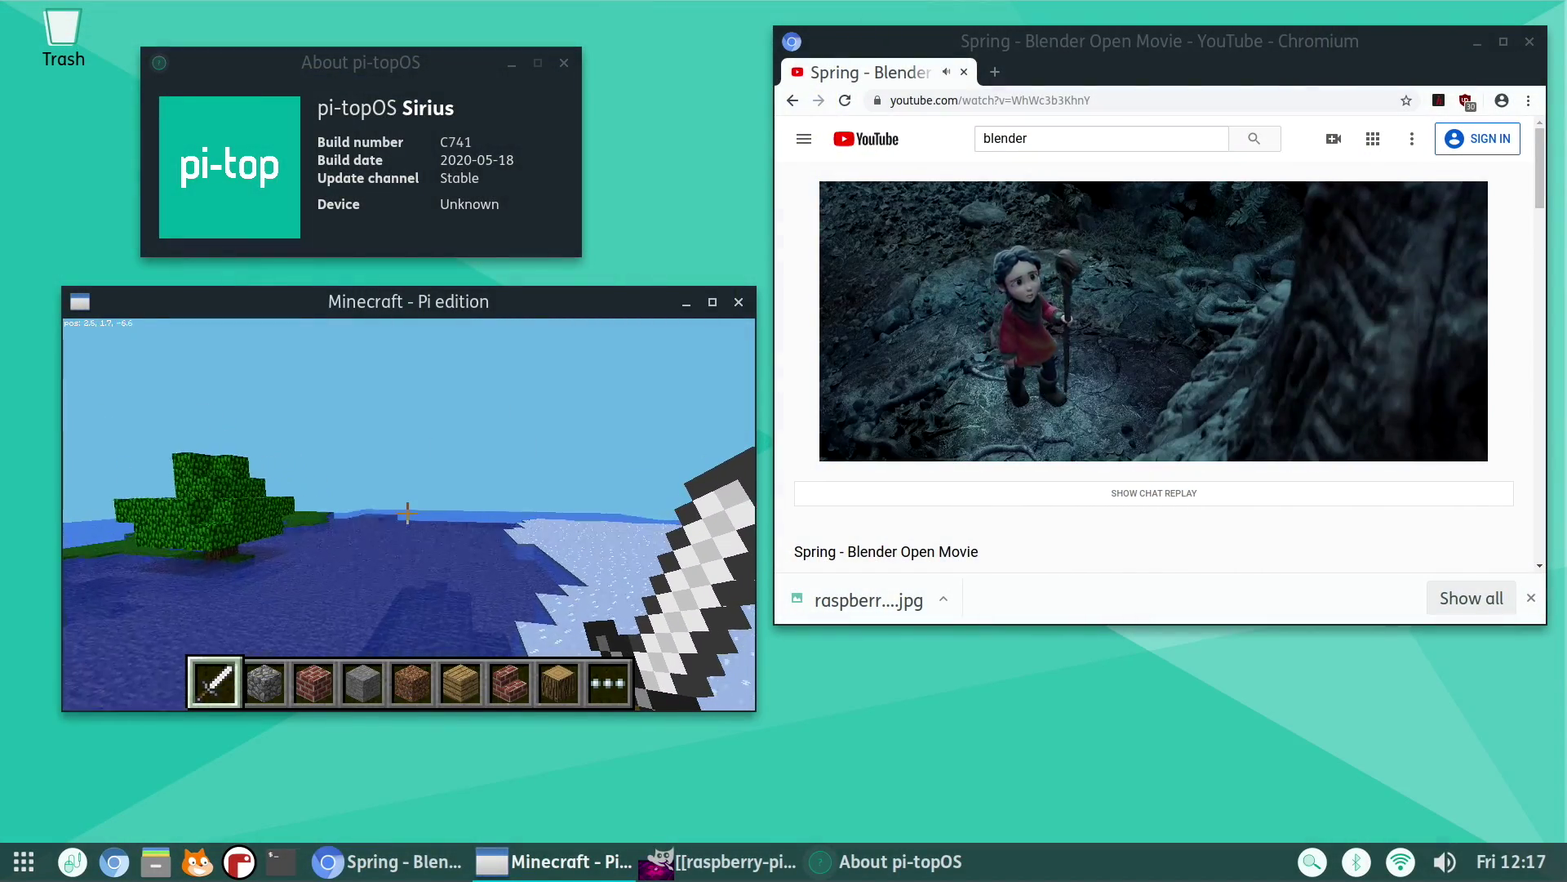
key("w")
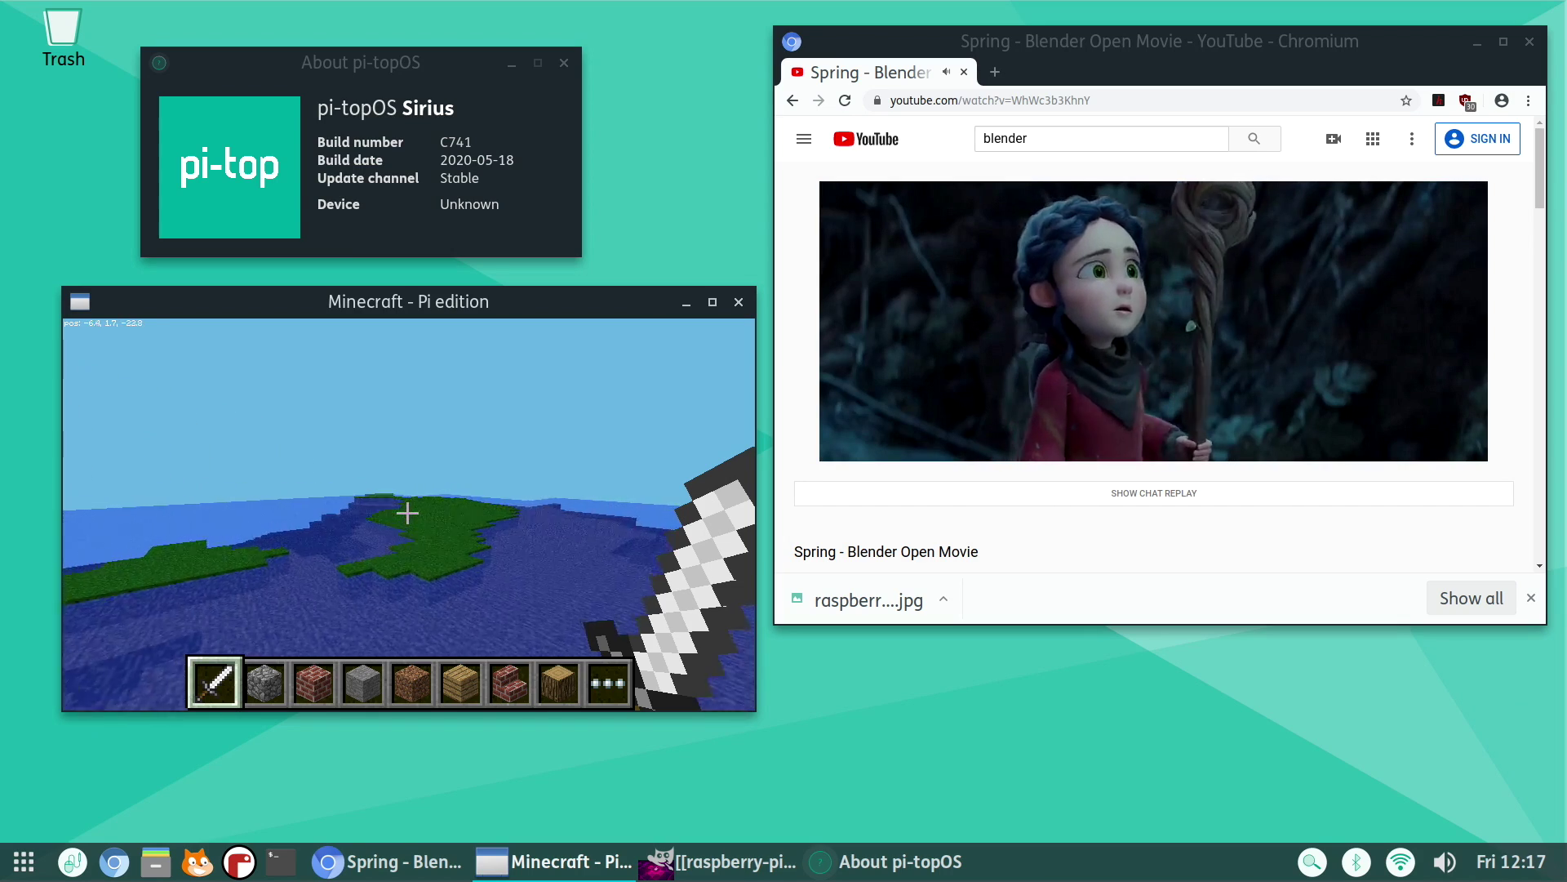
key("w")
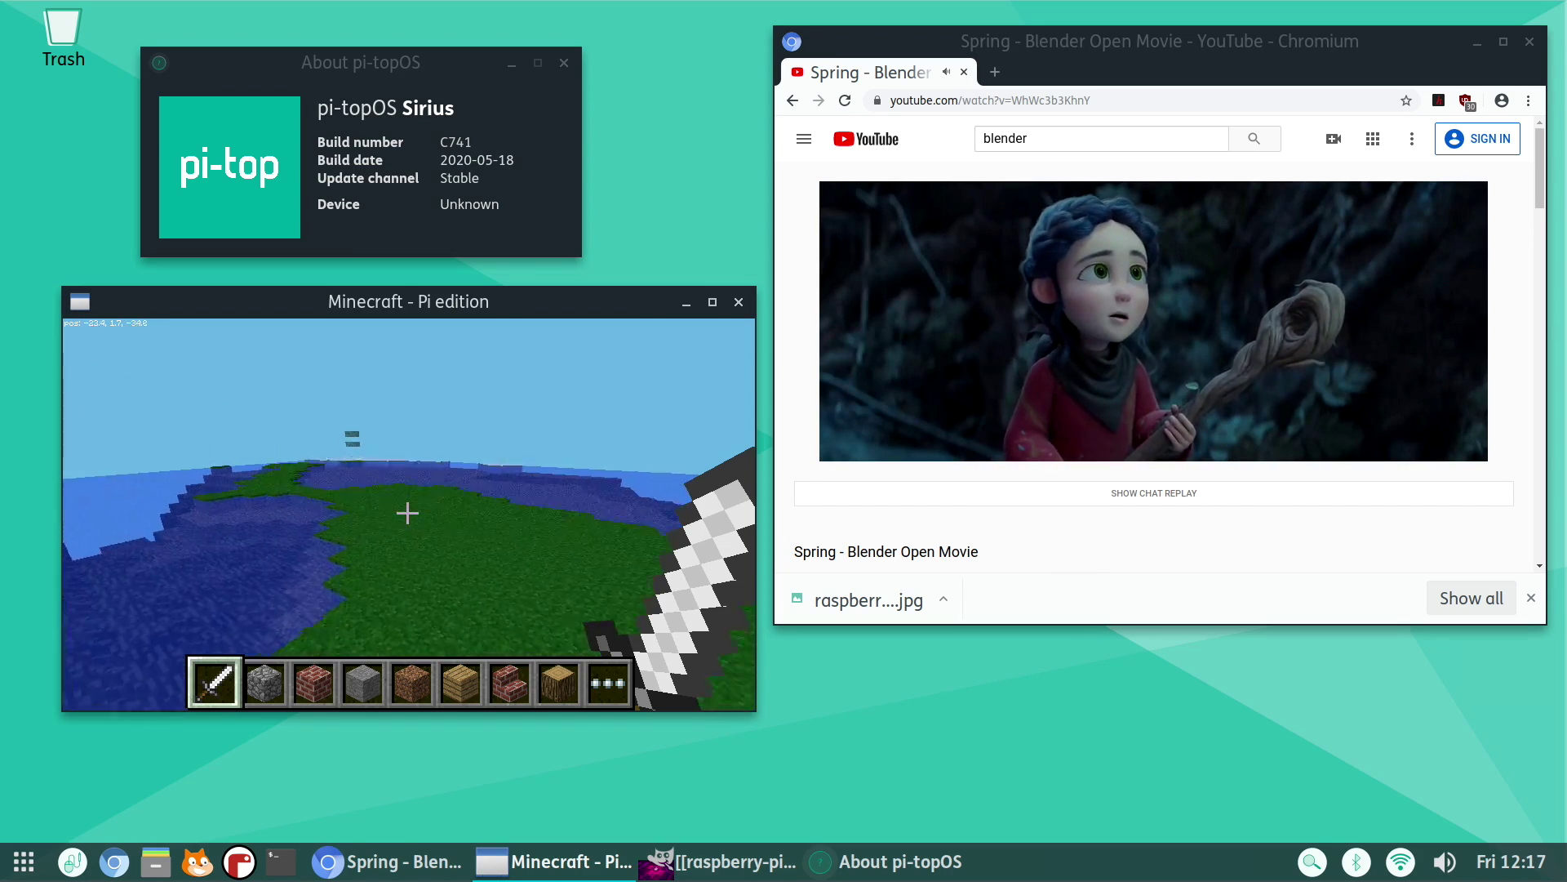
key("w")
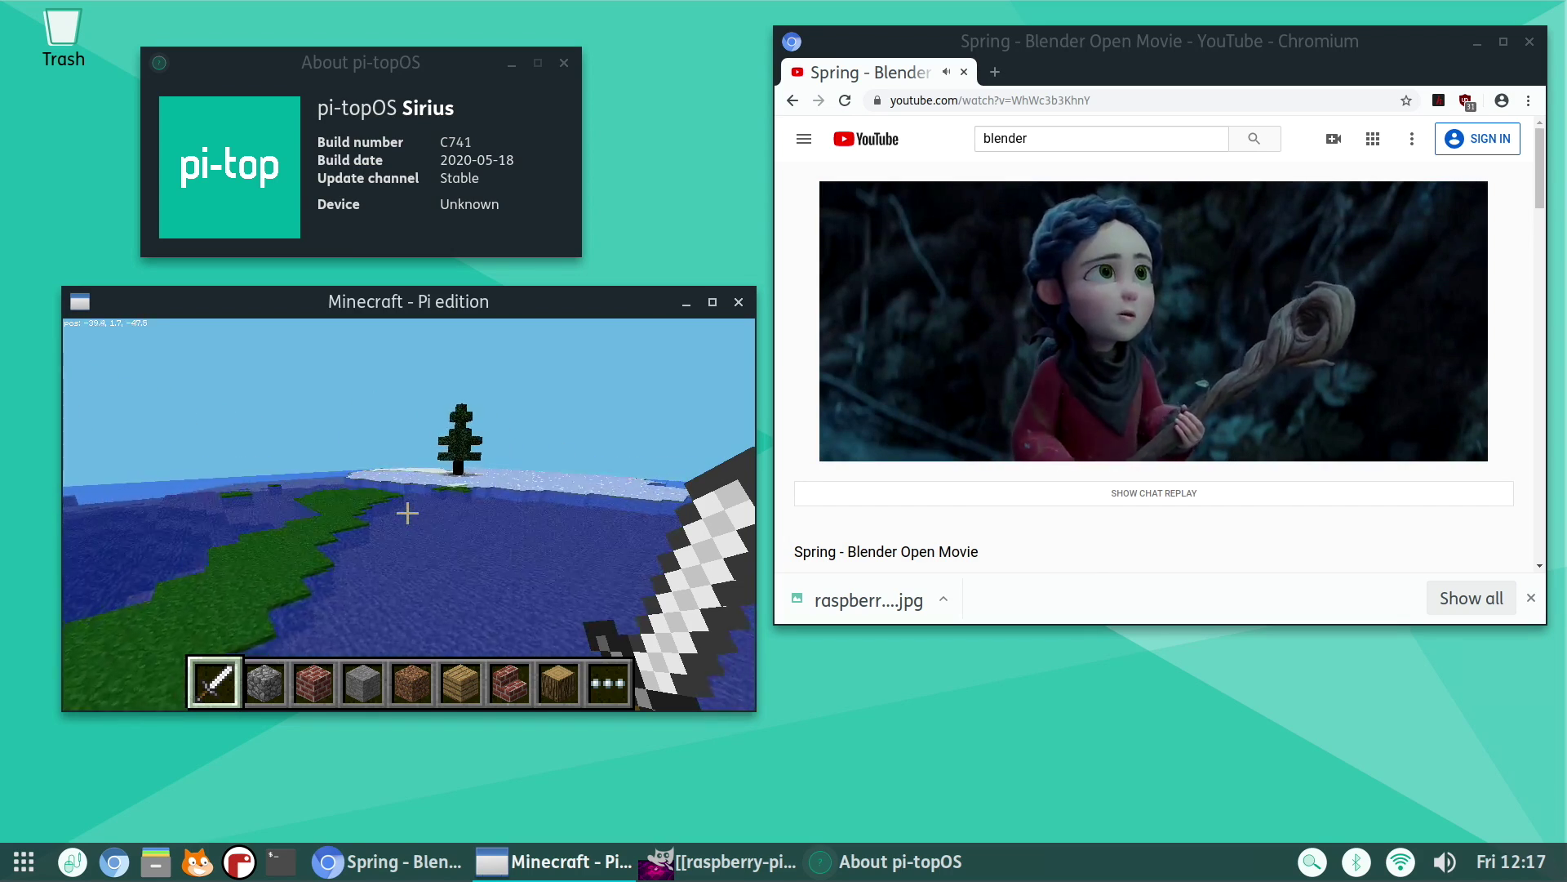
key("w")
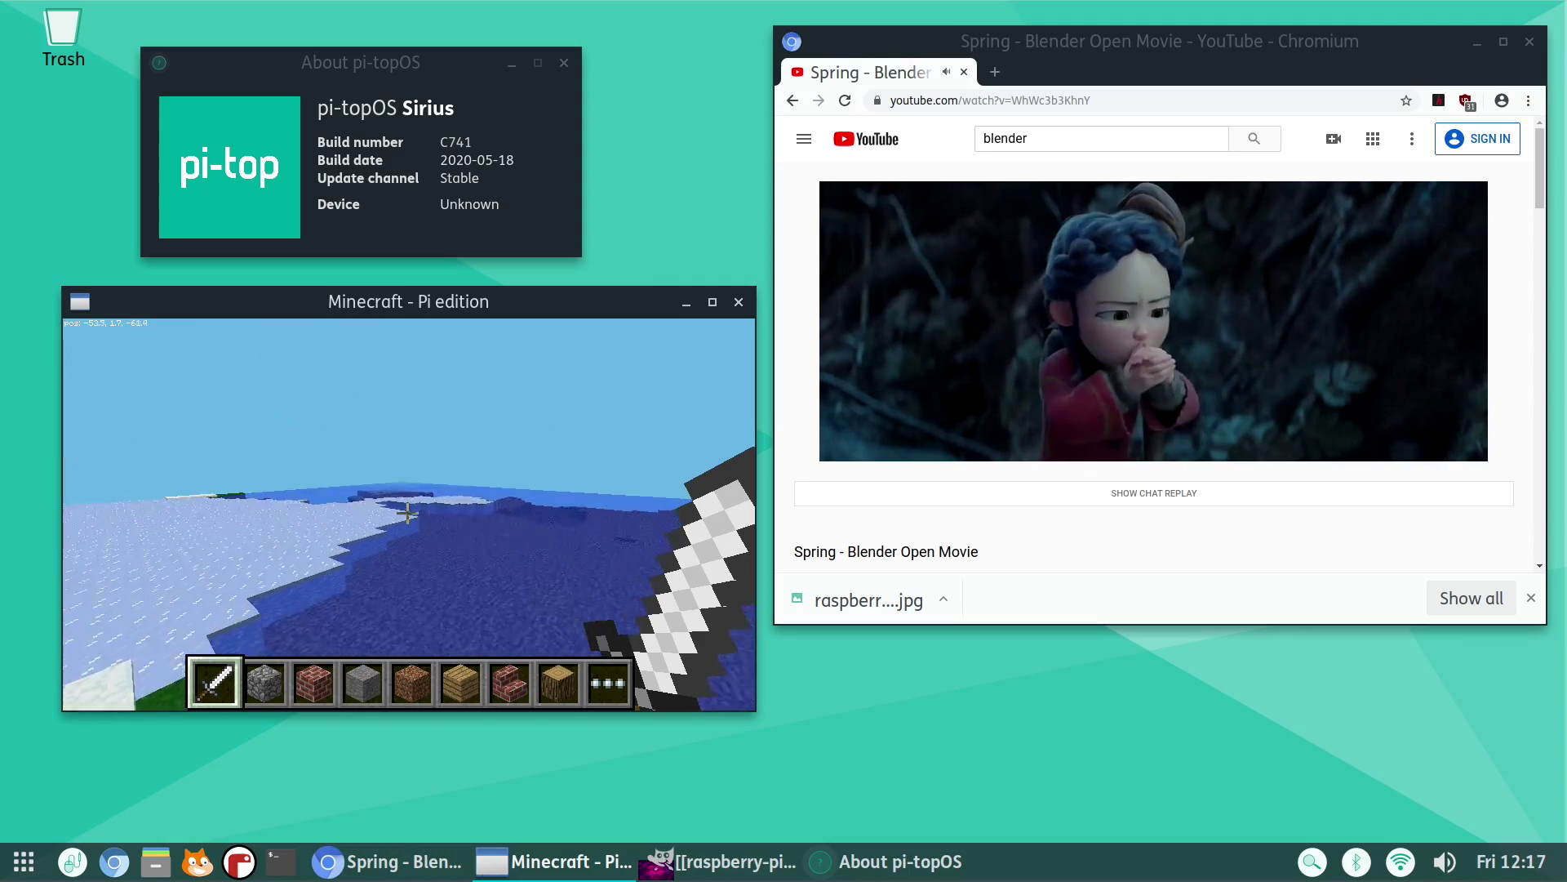
key("w")
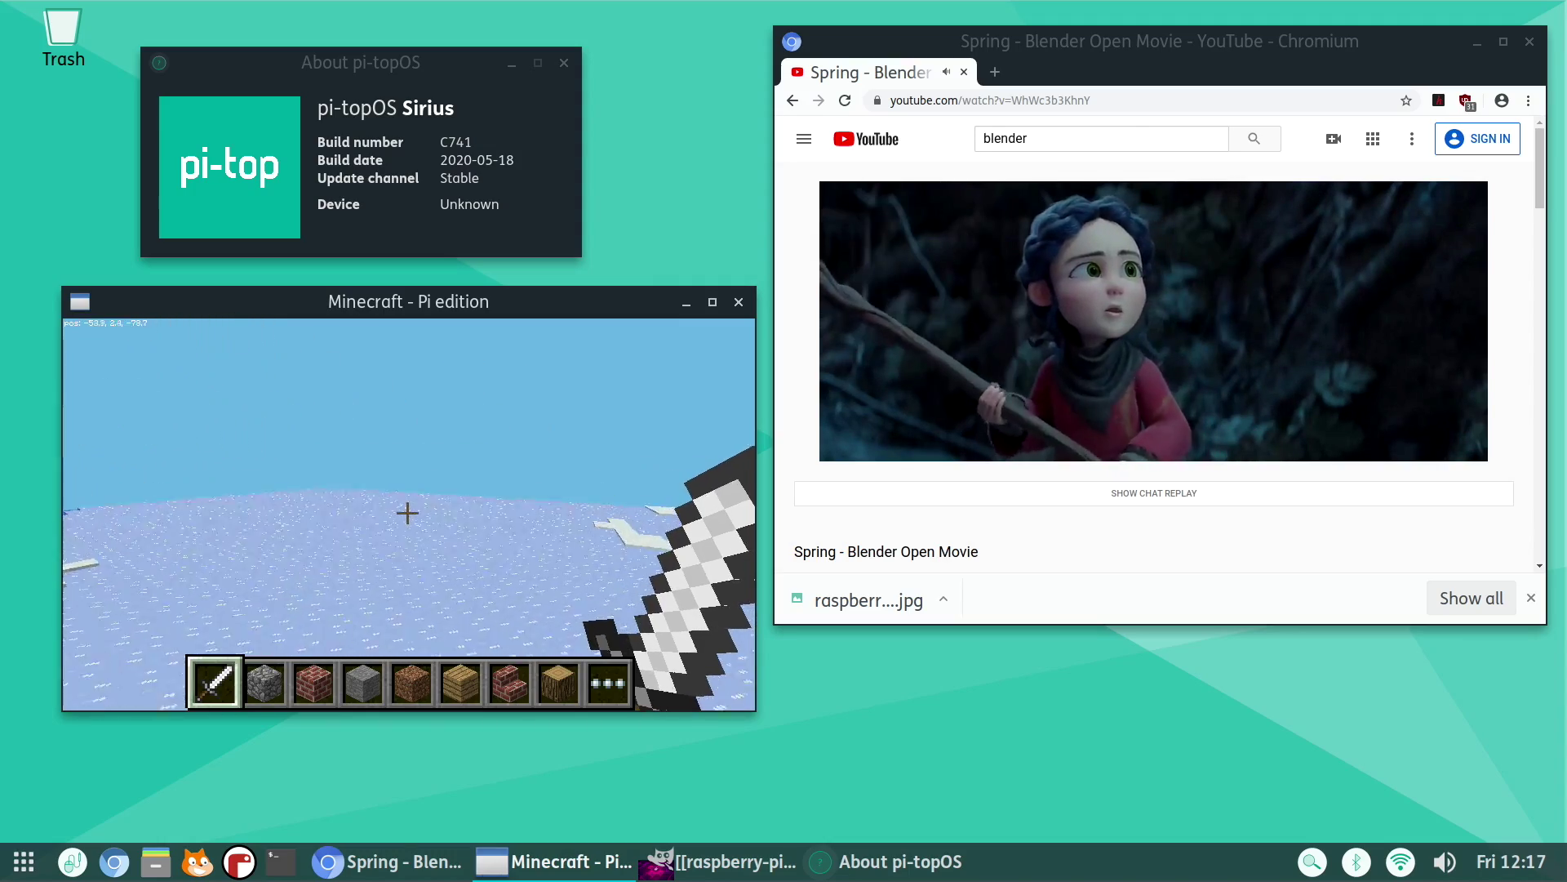
key("w")
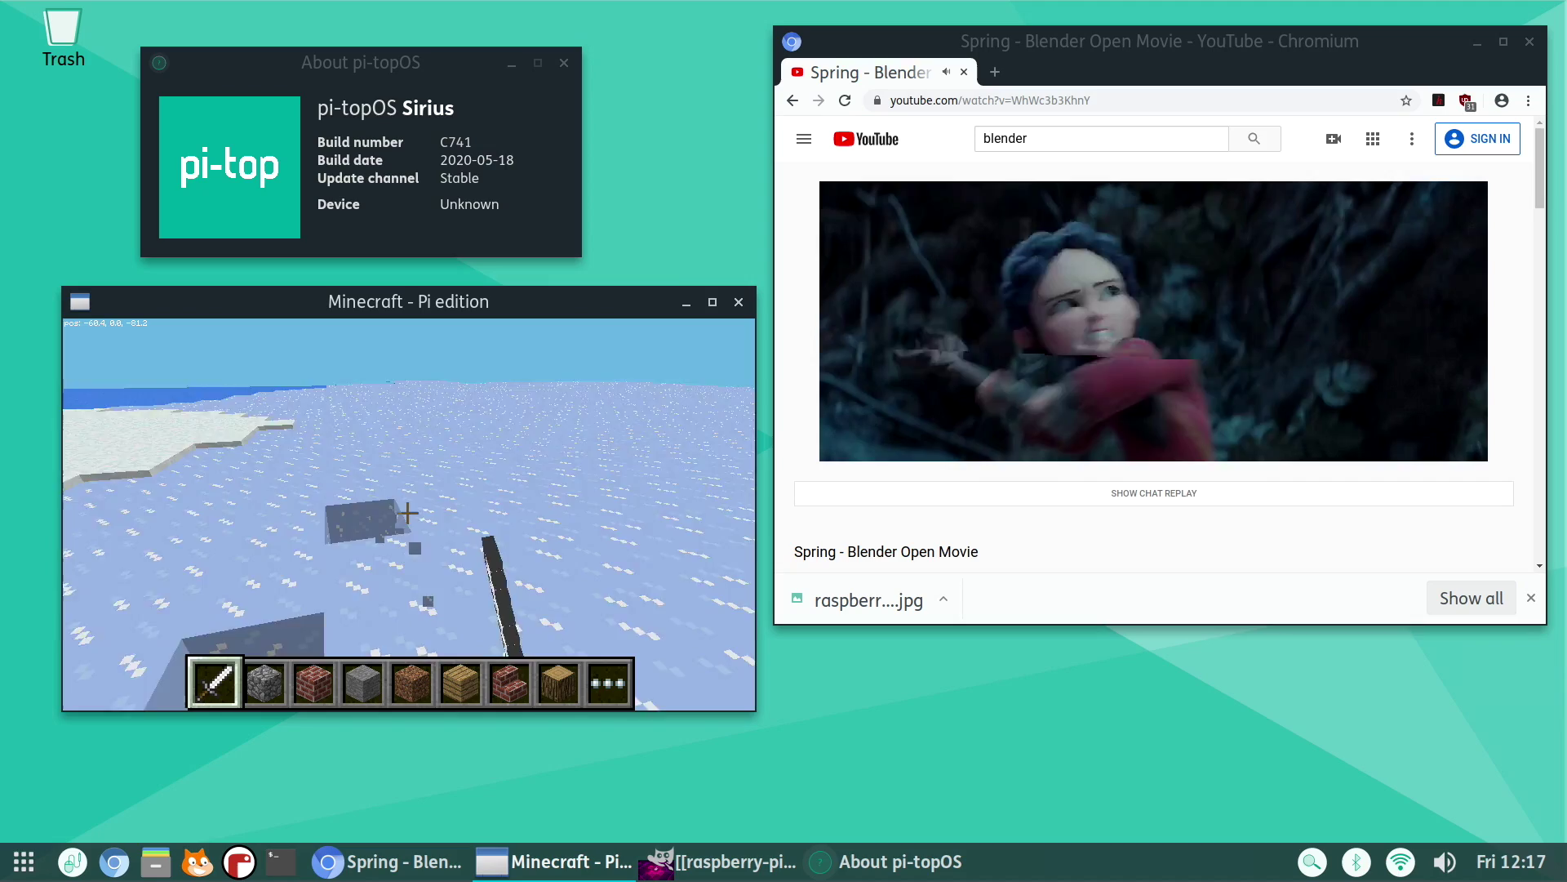
key("w")
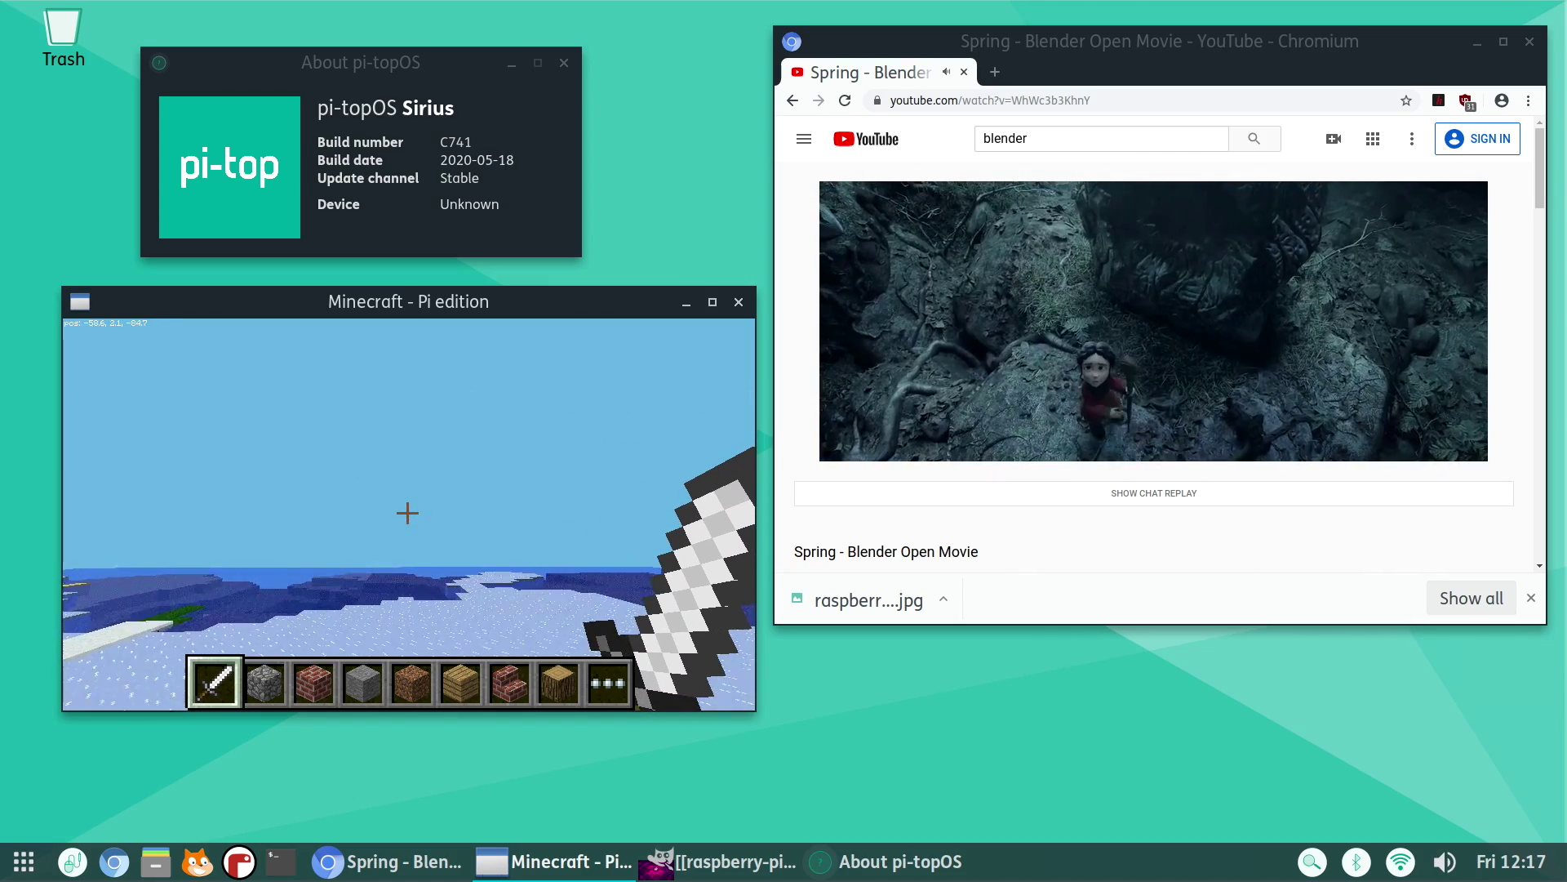
key("Escape")
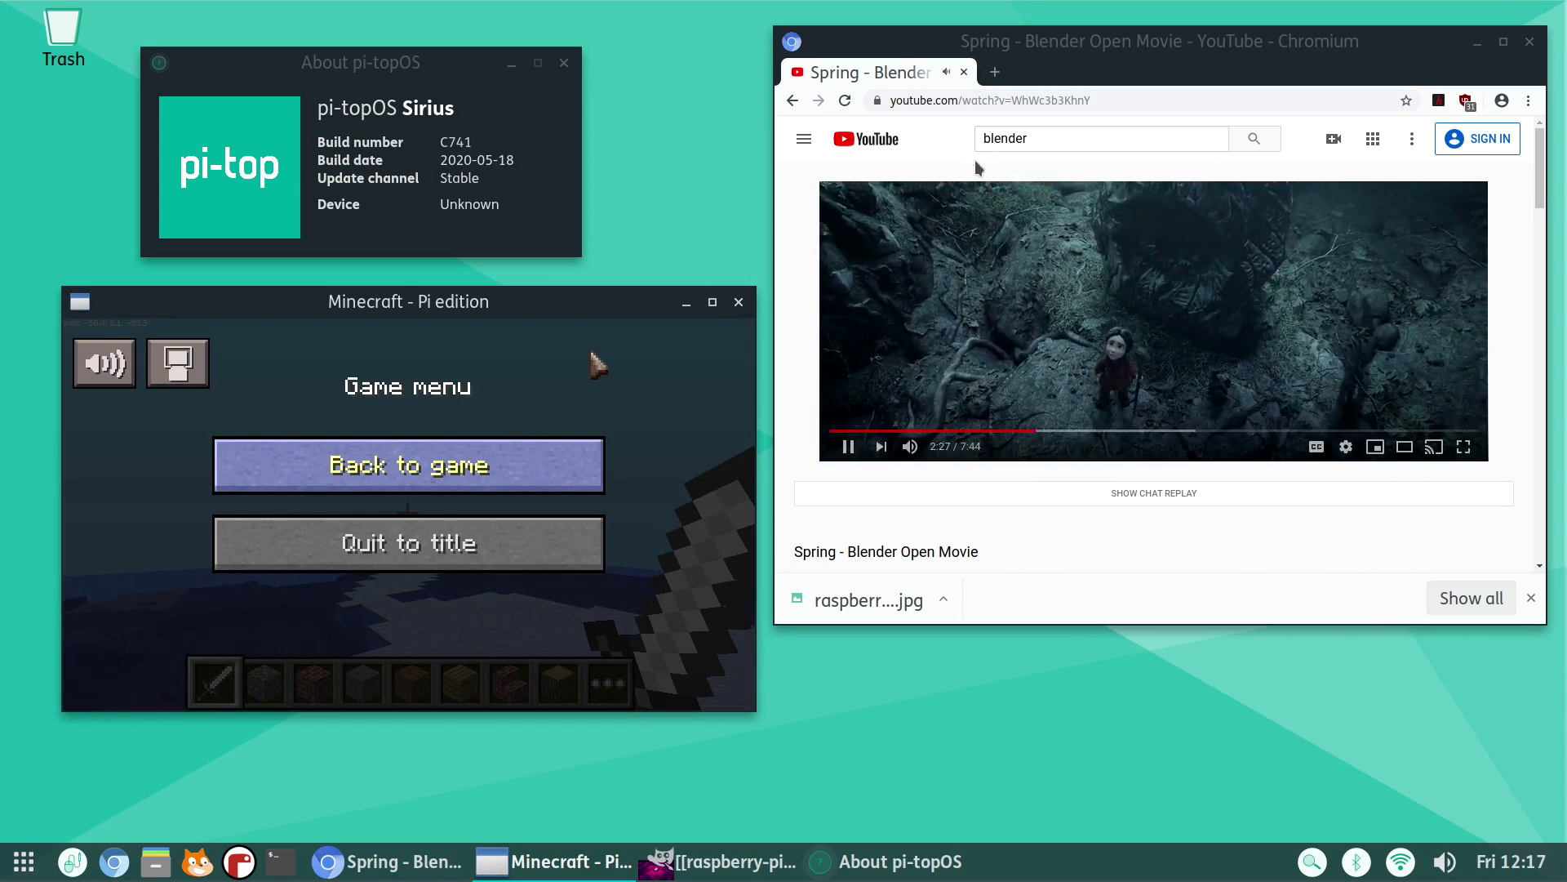
left_click(738, 302)
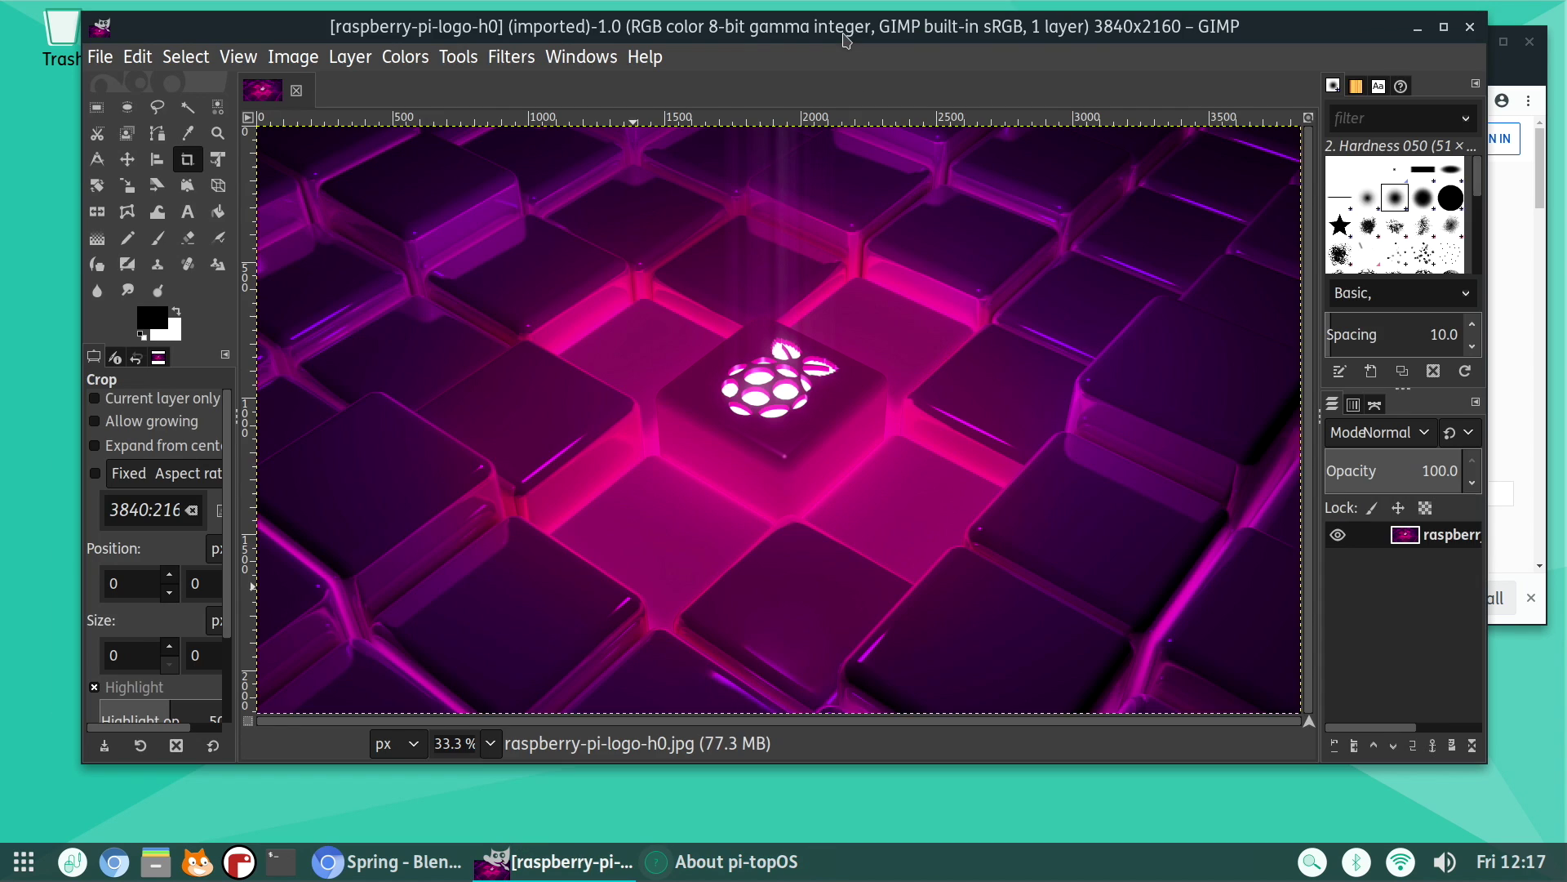
Move the GIMP window down and left, dismiss its image menu, and close GIMP.
left_click_drag(846, 39, 759, 75)
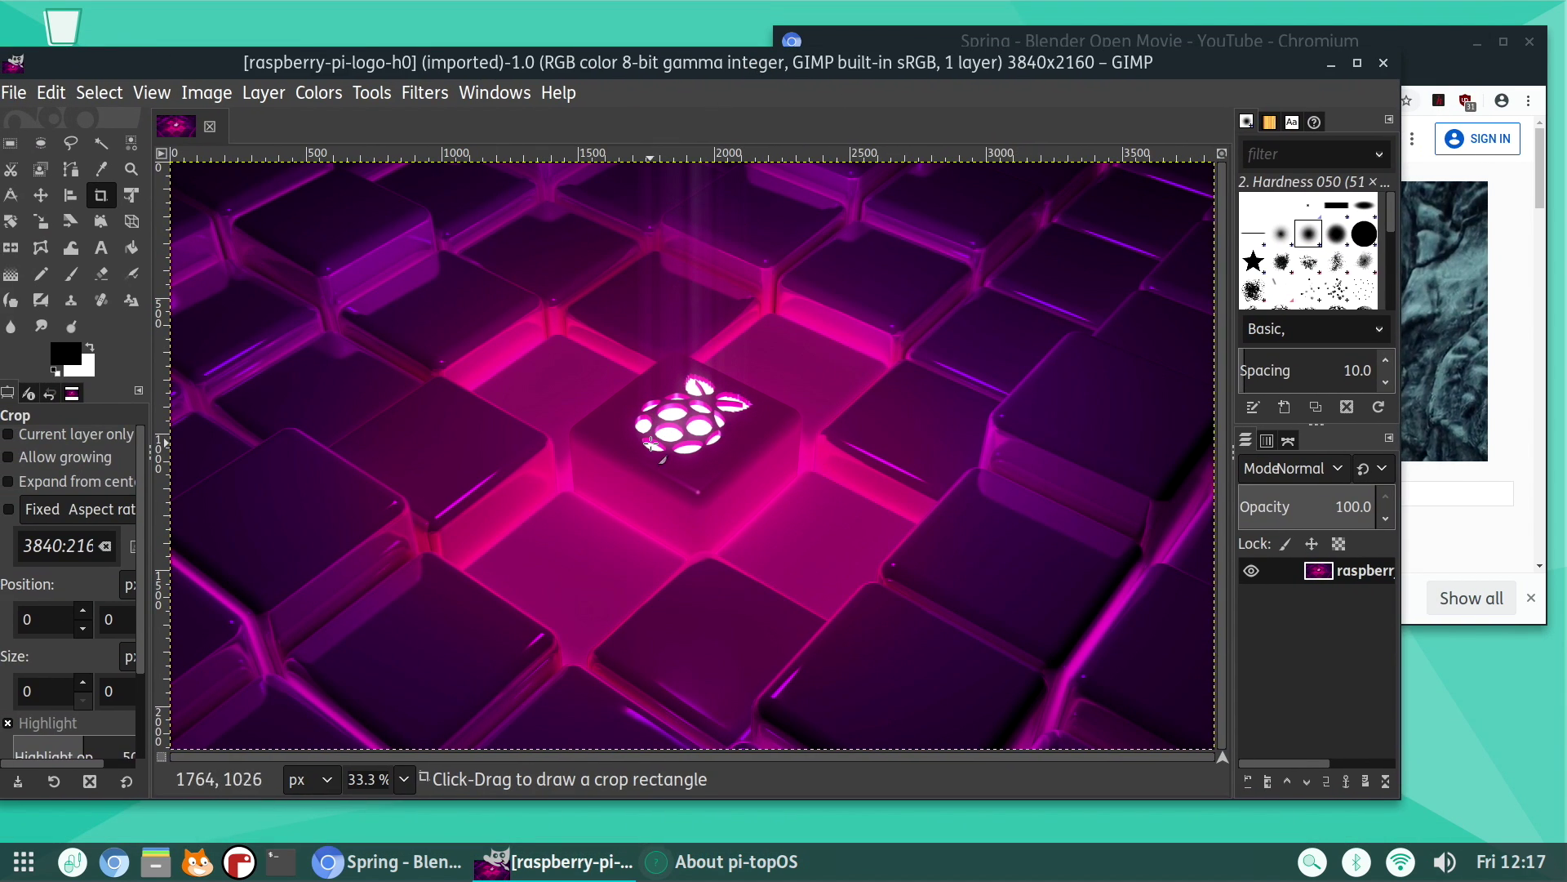
right_click(580, 367)
left_click(1137, 243)
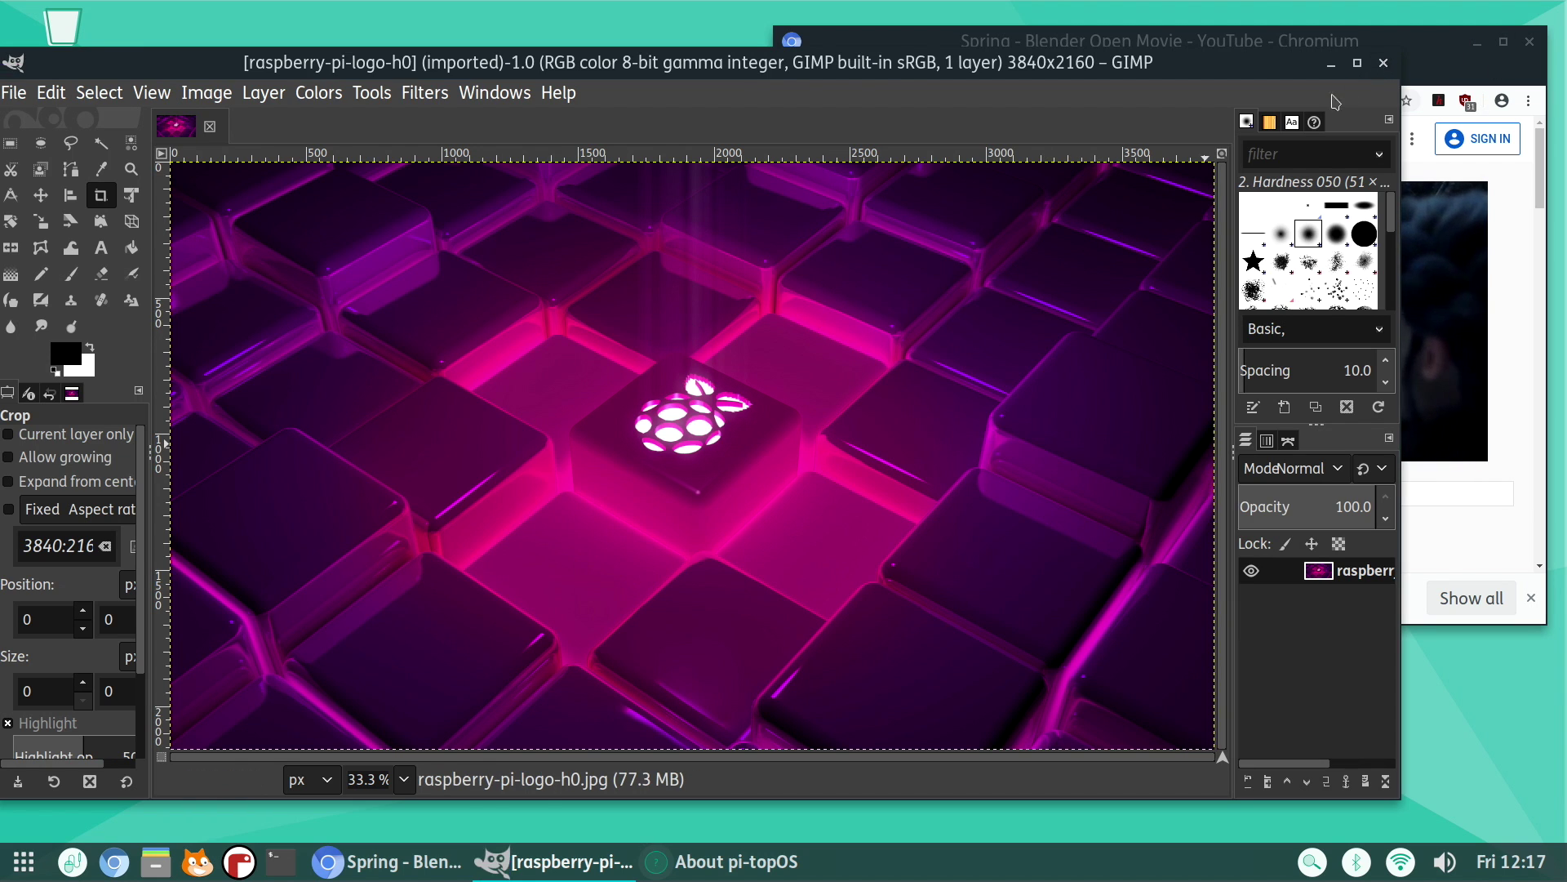
left_click(1383, 63)
Centre the About pi-topOS window and browse the application menu without launching anything.
left_click_drag(407, 74, 544, 238)
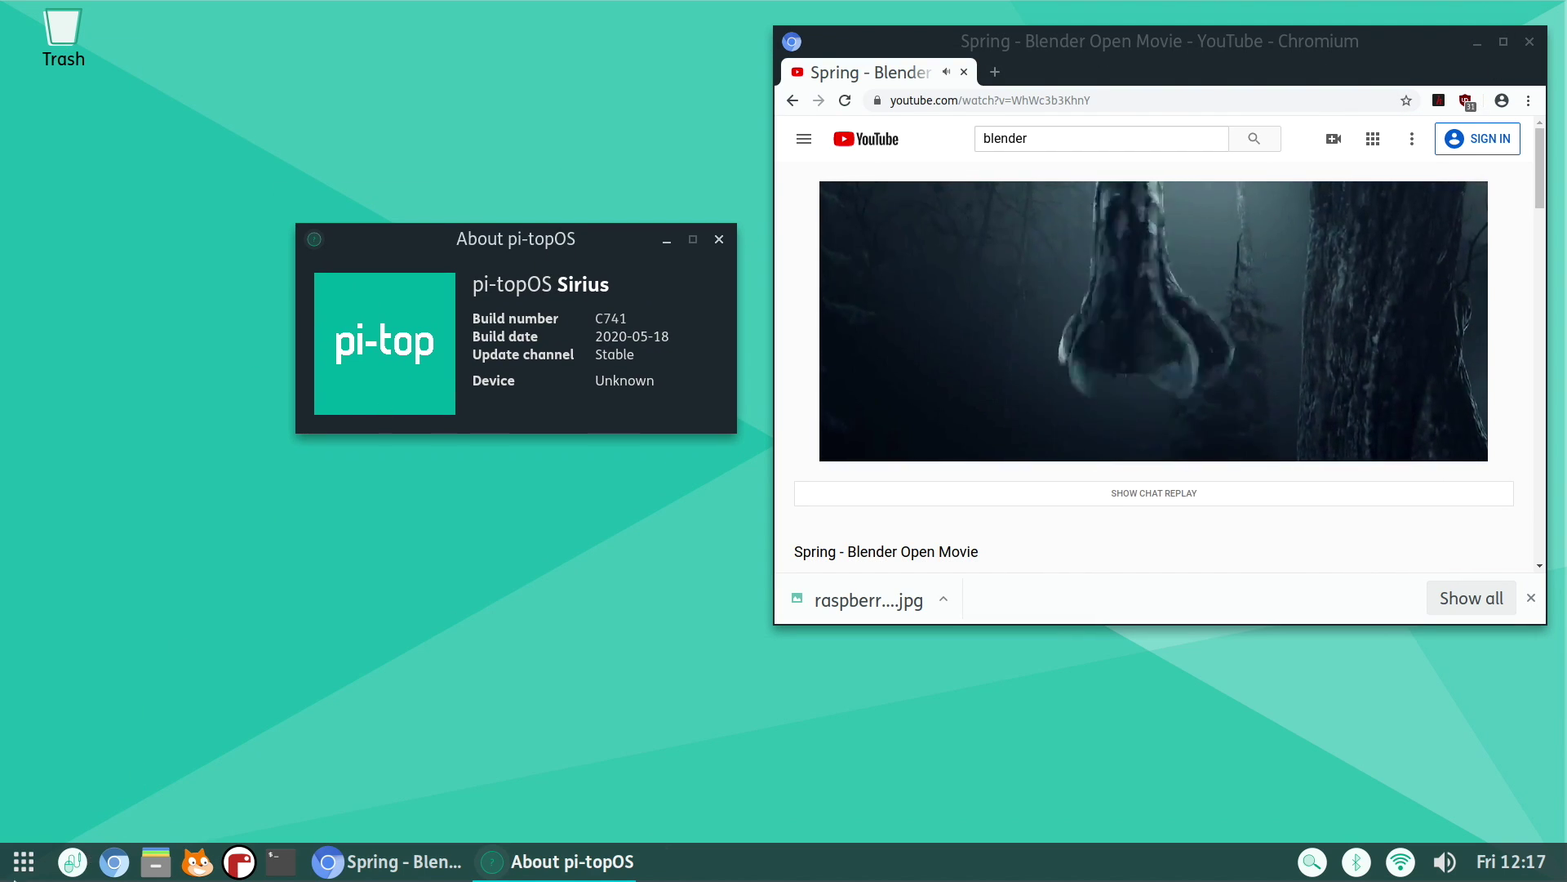
left_click(23, 866)
mouse_move(185, 304)
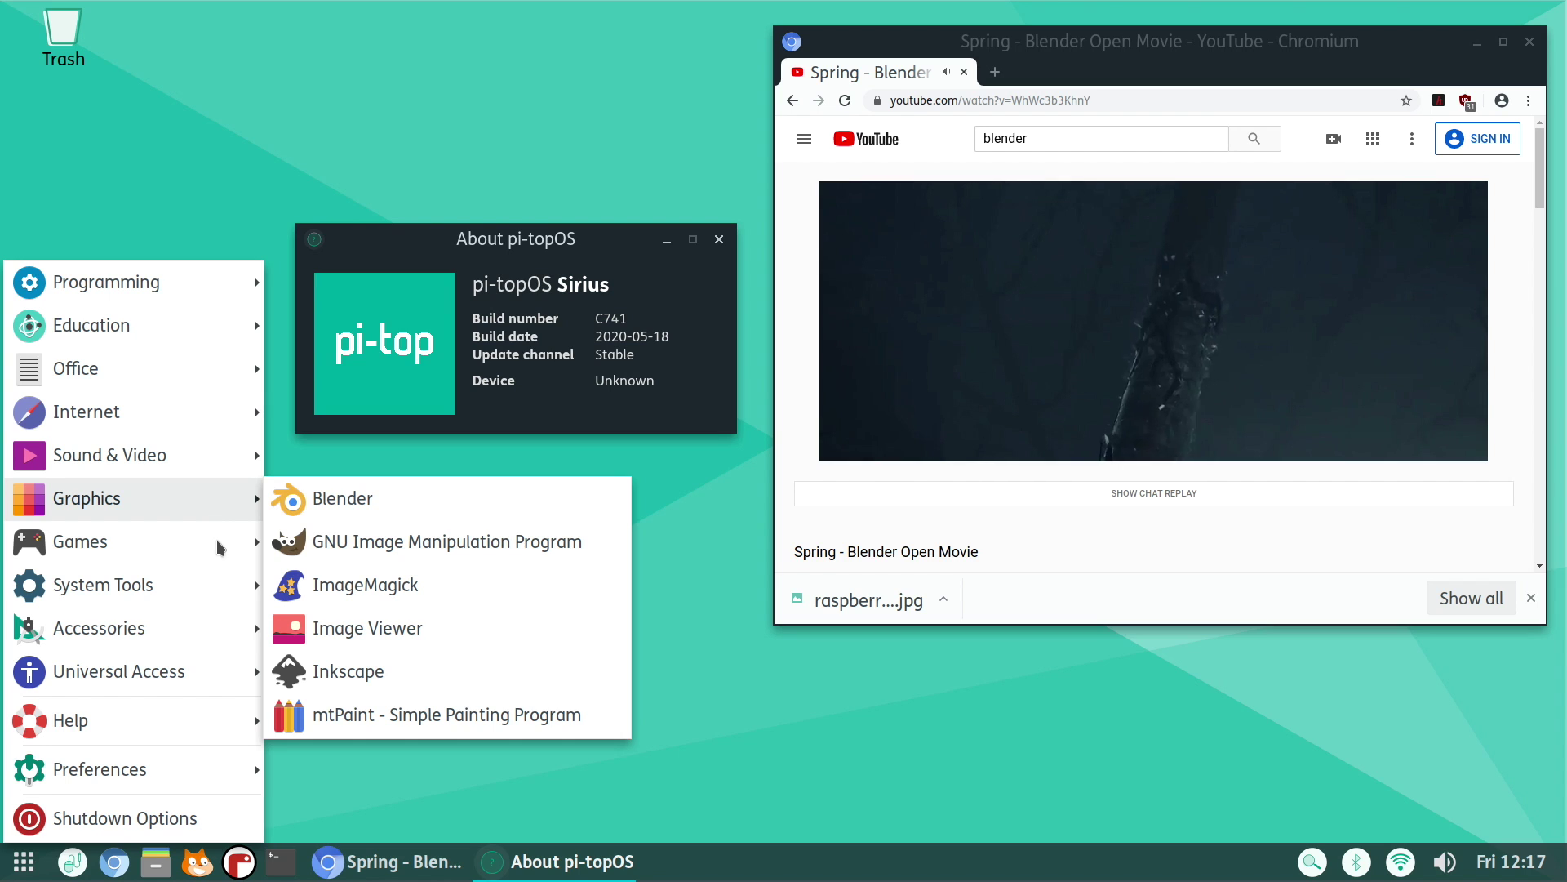
mouse_move(167, 645)
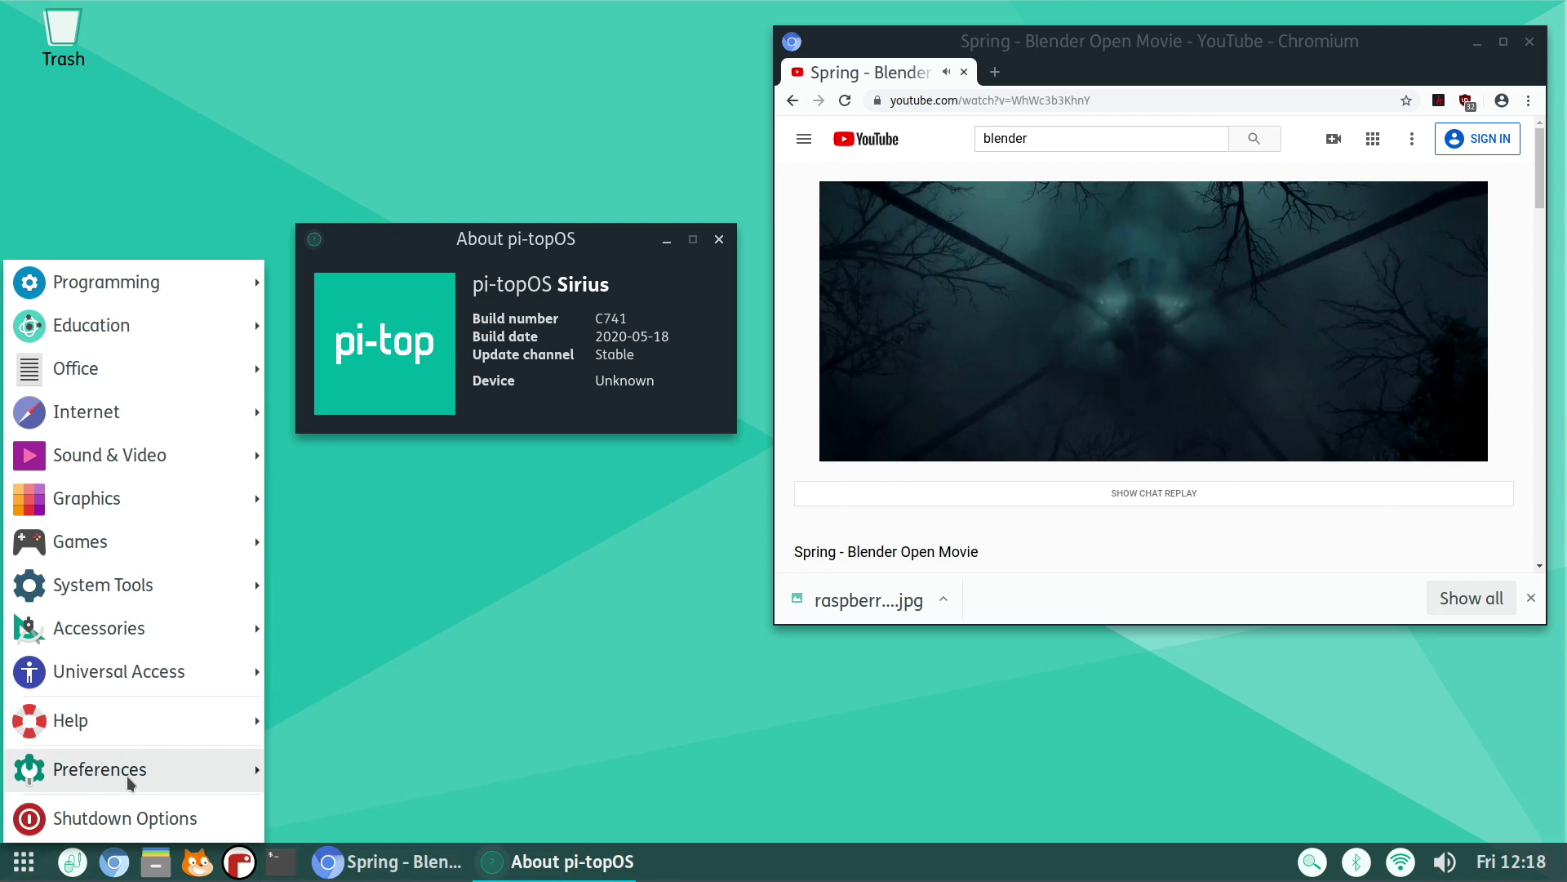
left_click(643, 649)
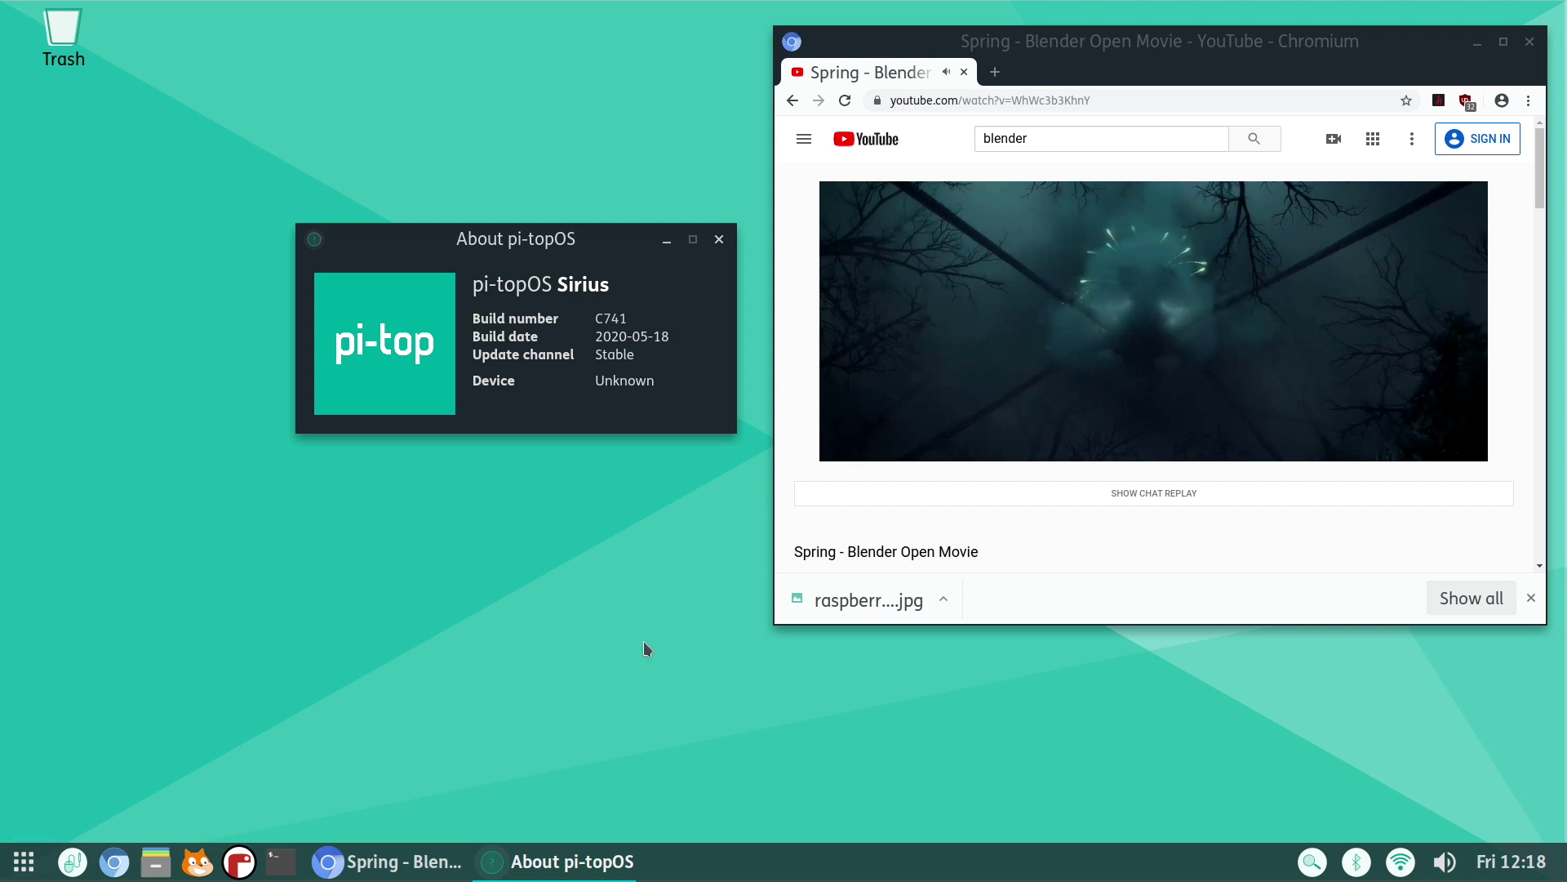
Close the YouTube Chromium window with Alt+F4 and close the About pi-topOS window.
left_click_drag(628, 245, 502, 107)
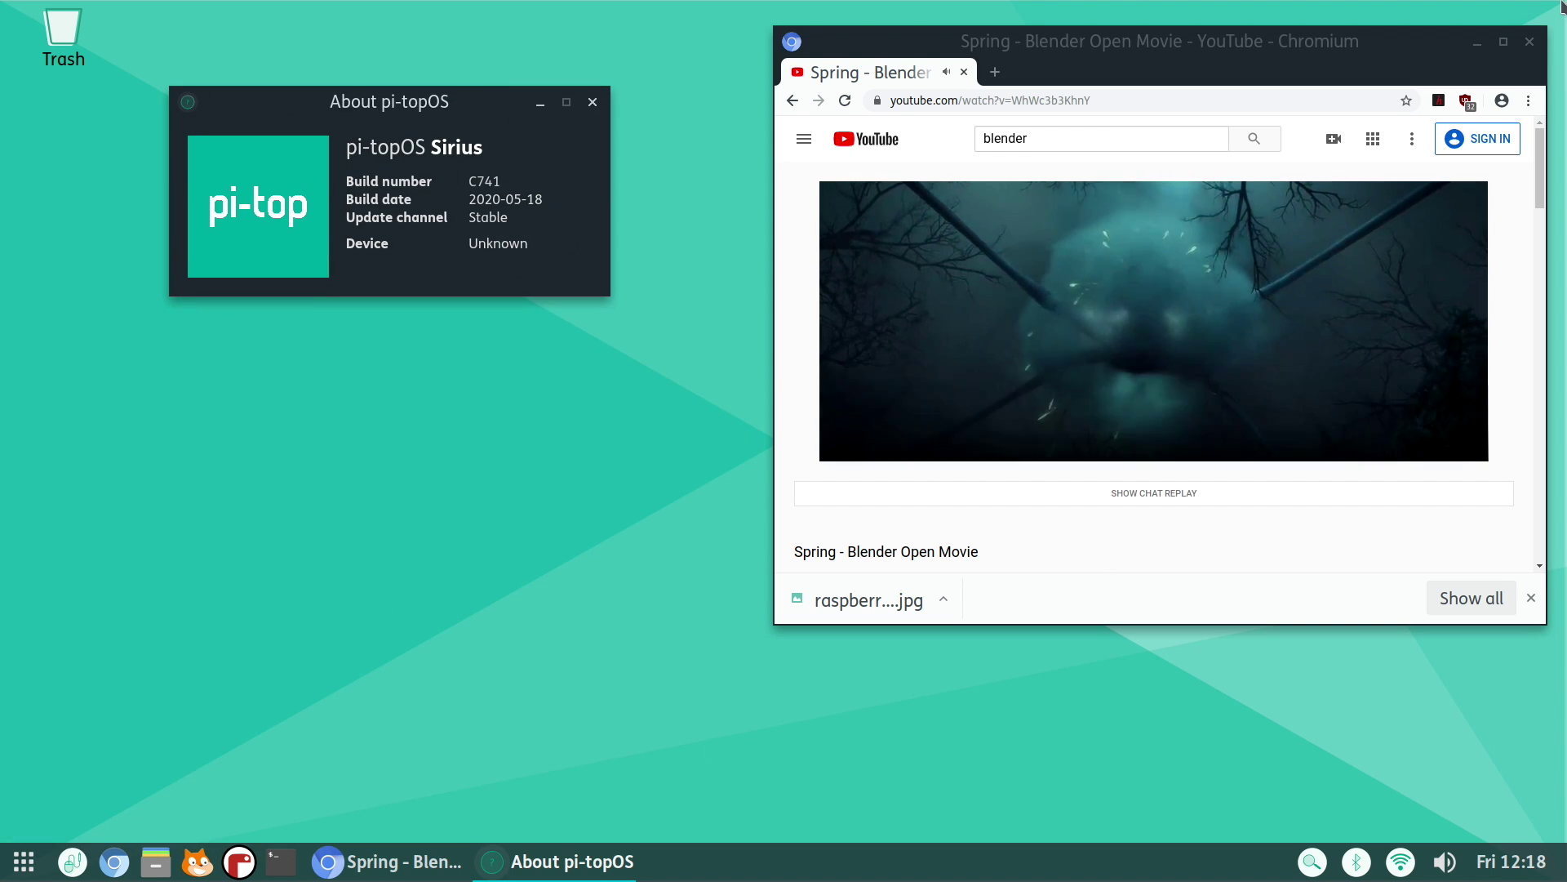
left_click(786, 199)
key("alt+F4")
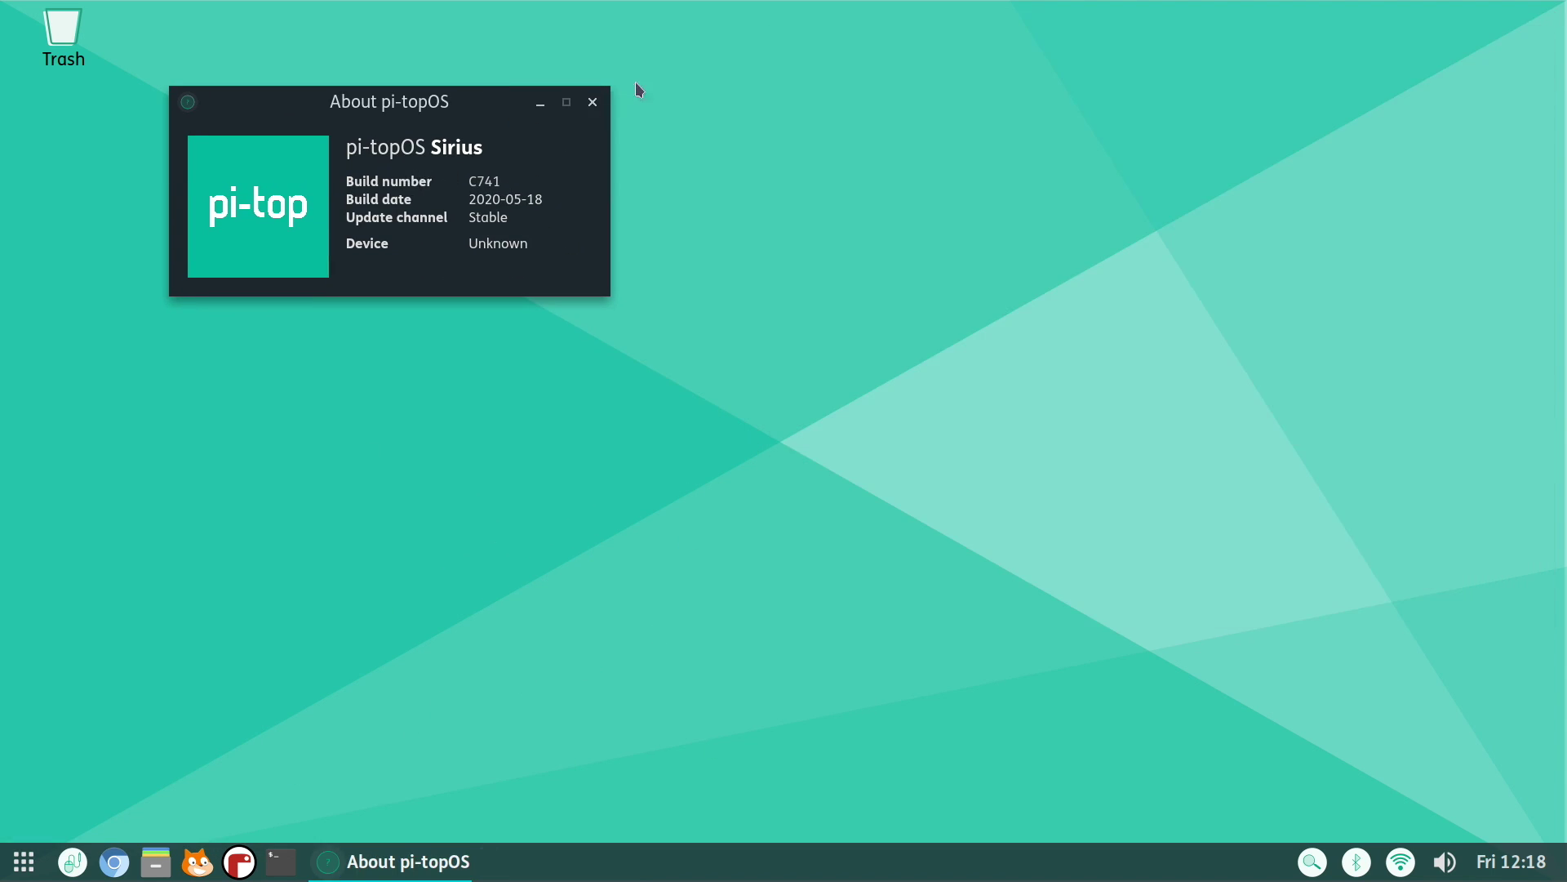
left_click(593, 102)
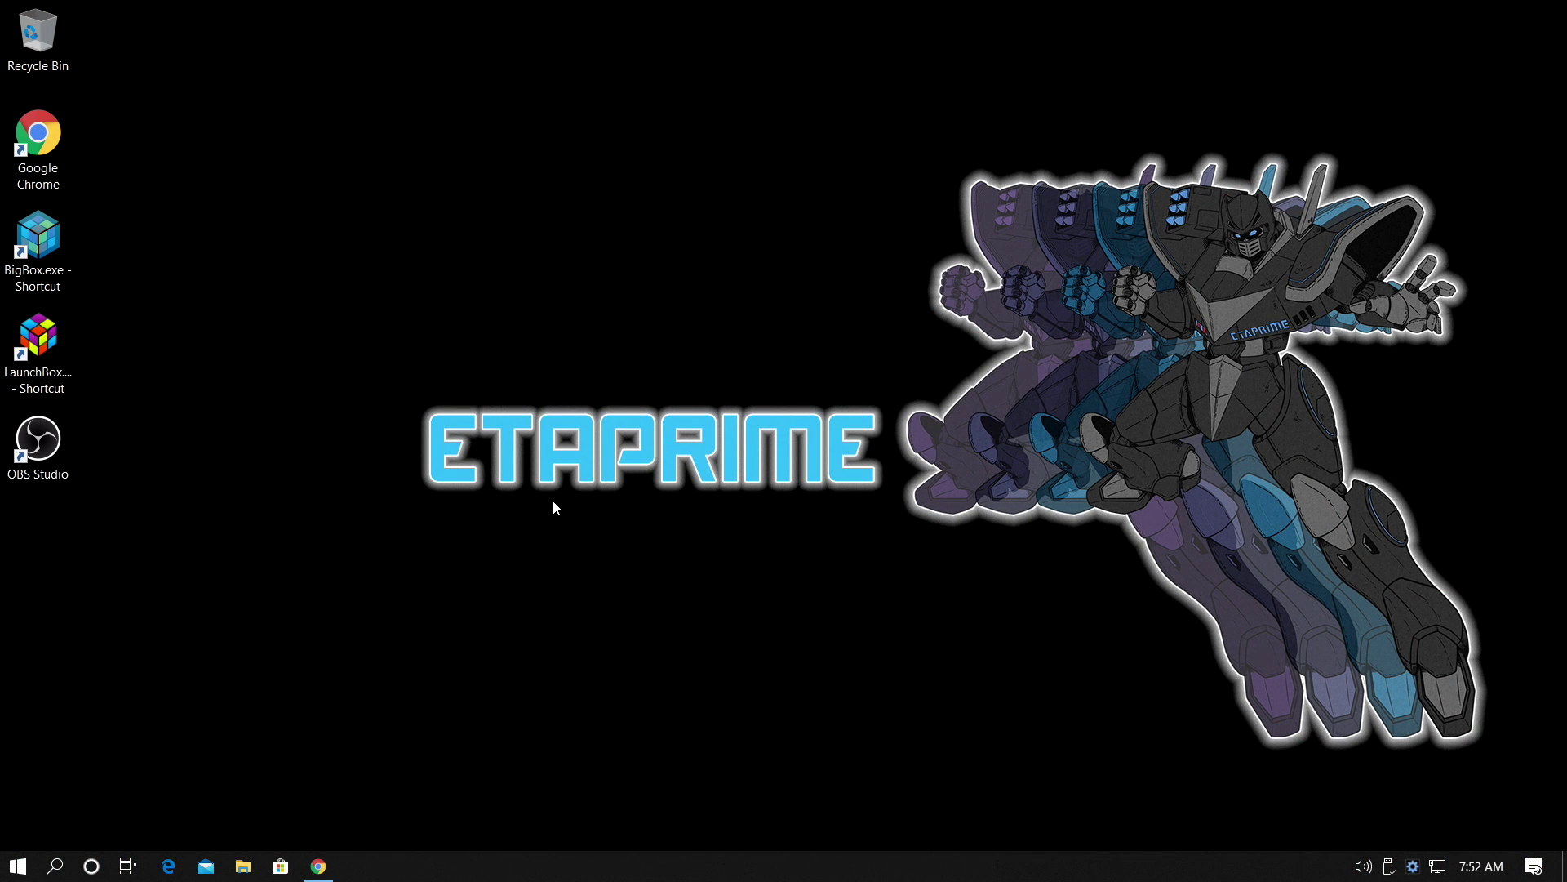
Restore Chrome on pi-top.com/products/os and start the Download pi-topOS zip.
left_click(318, 867)
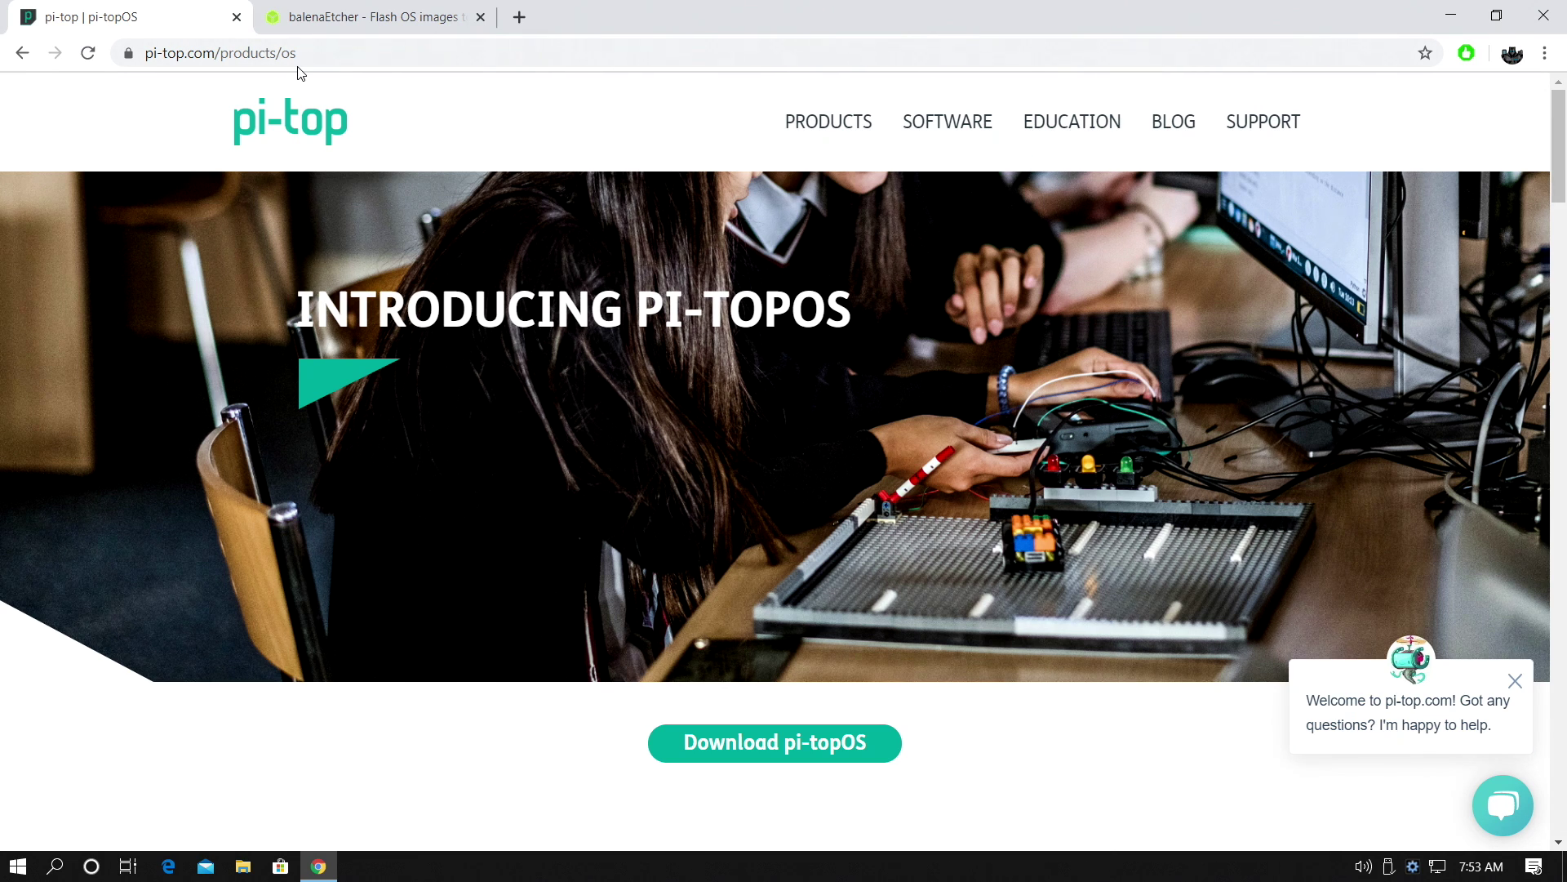
scroll(400, 319, "down", 4)
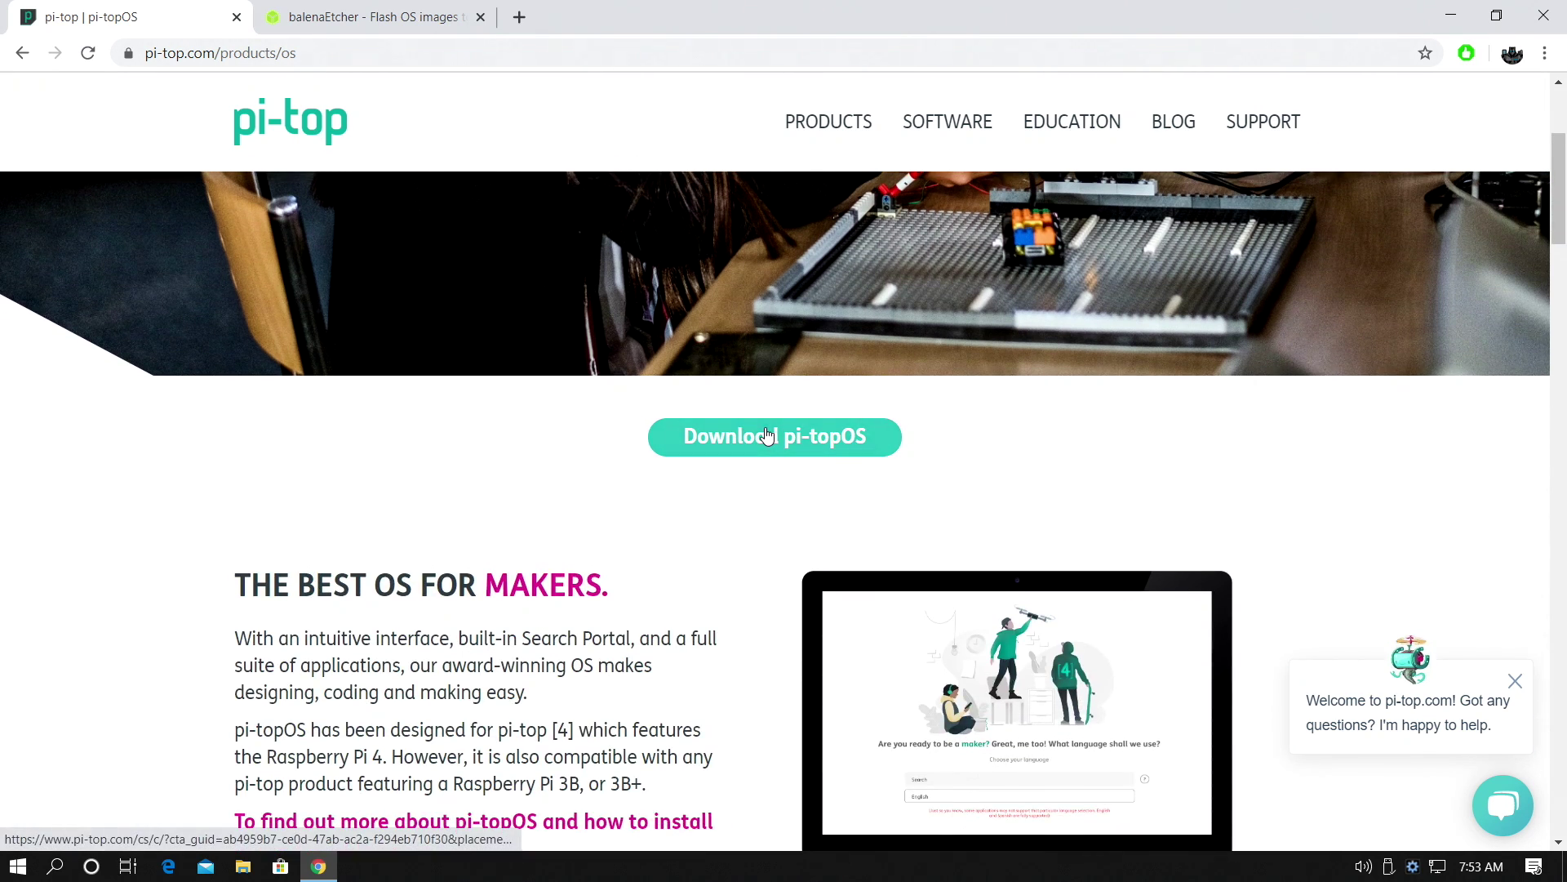
left_click(770, 438)
scroll(567, 478, "down", 3)
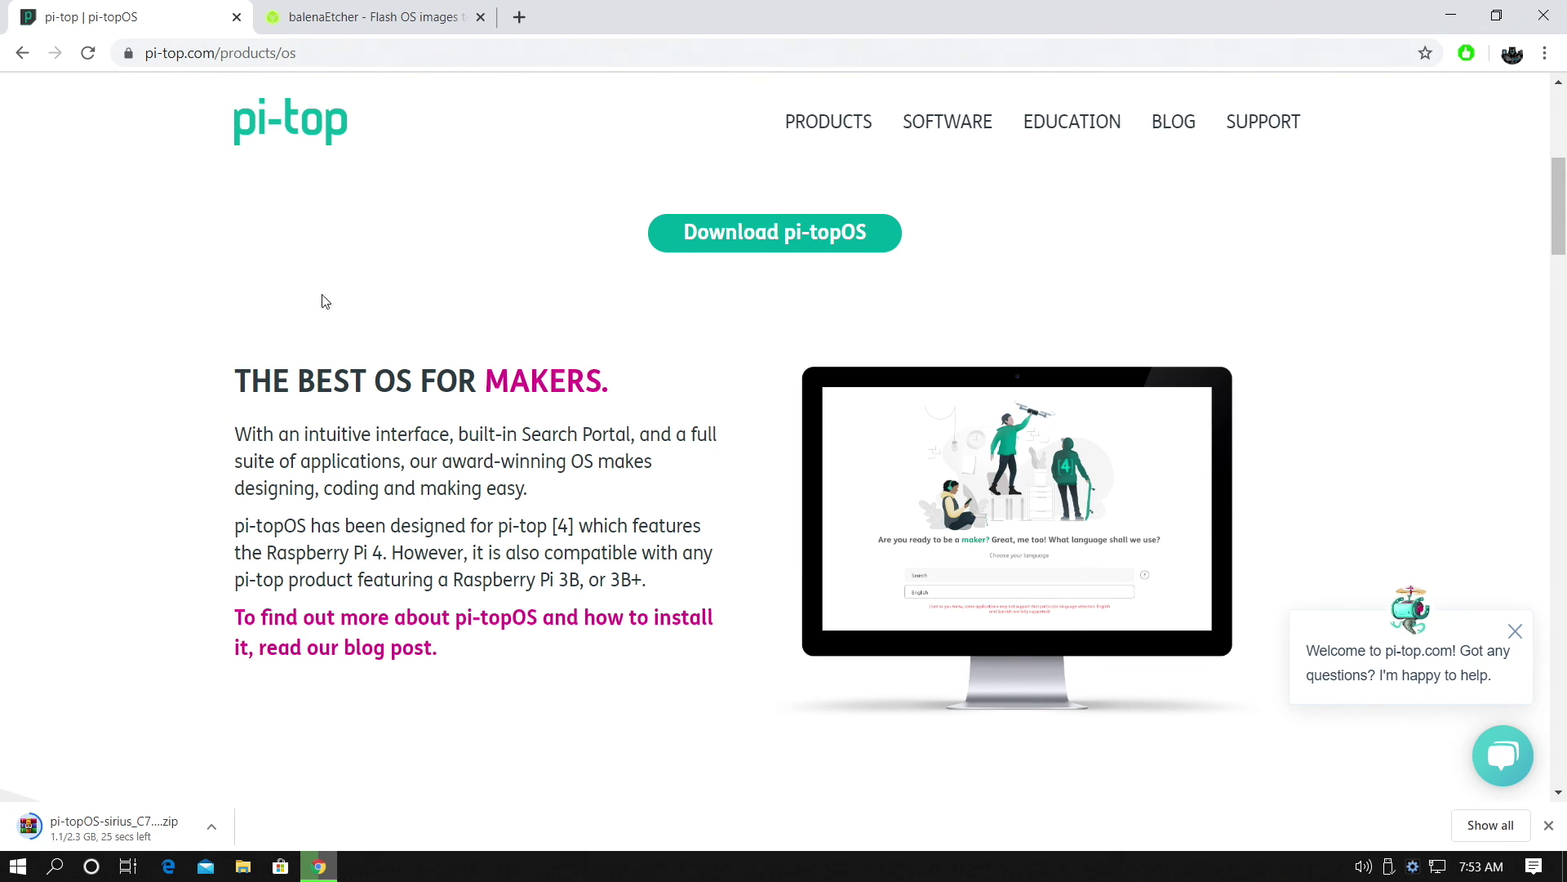
On the balenaEtcher page, download Etcher for Windows (x86|x64) (Portable) from the dropdown.
left_click(362, 22)
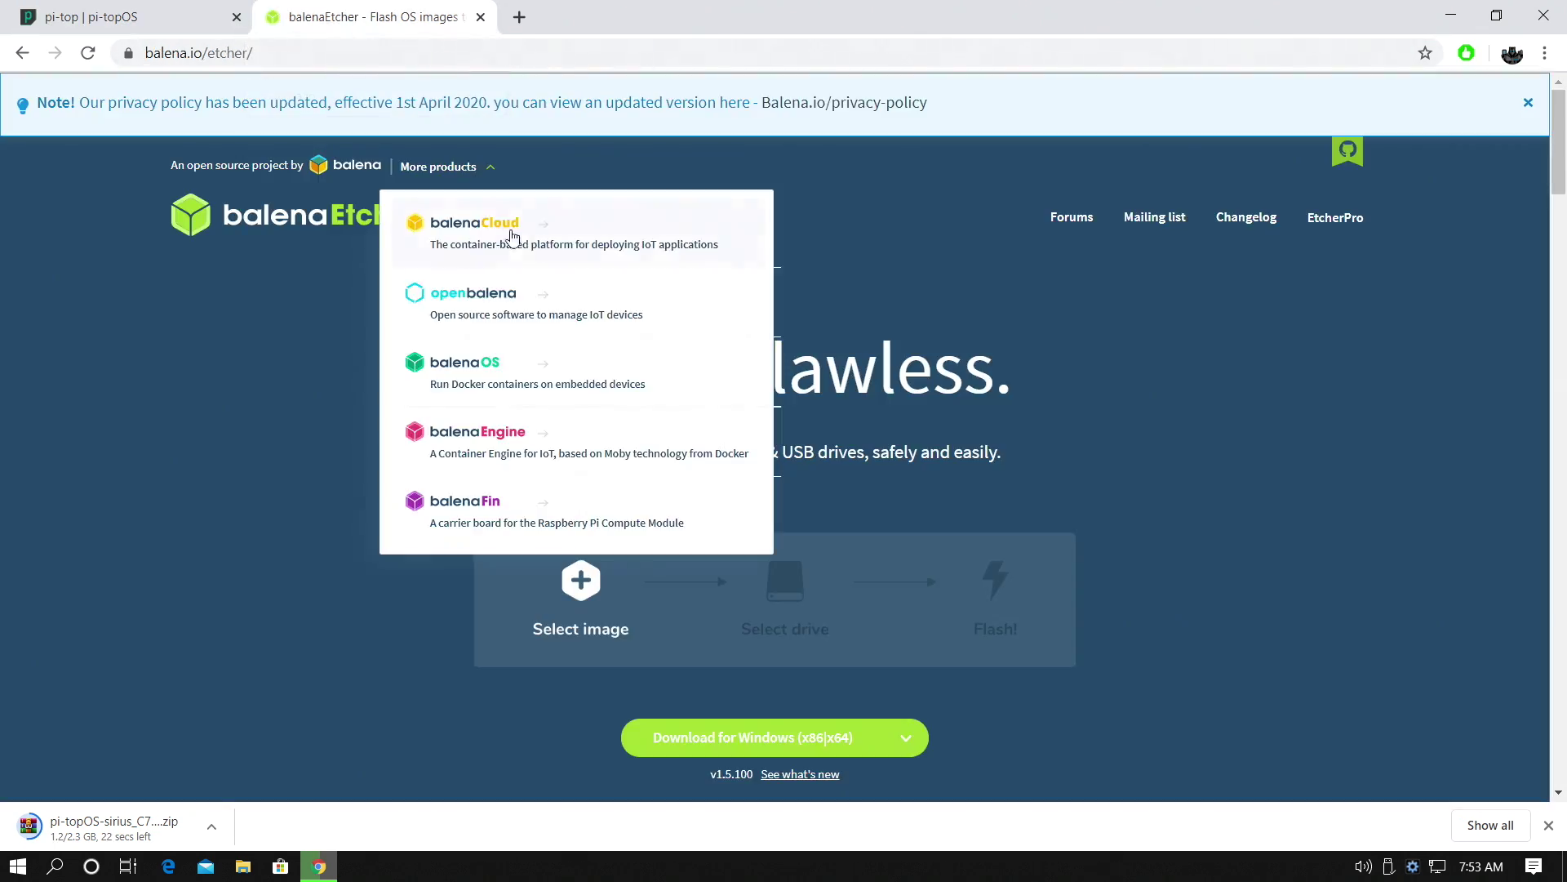
scroll(362, 399, "down", 3)
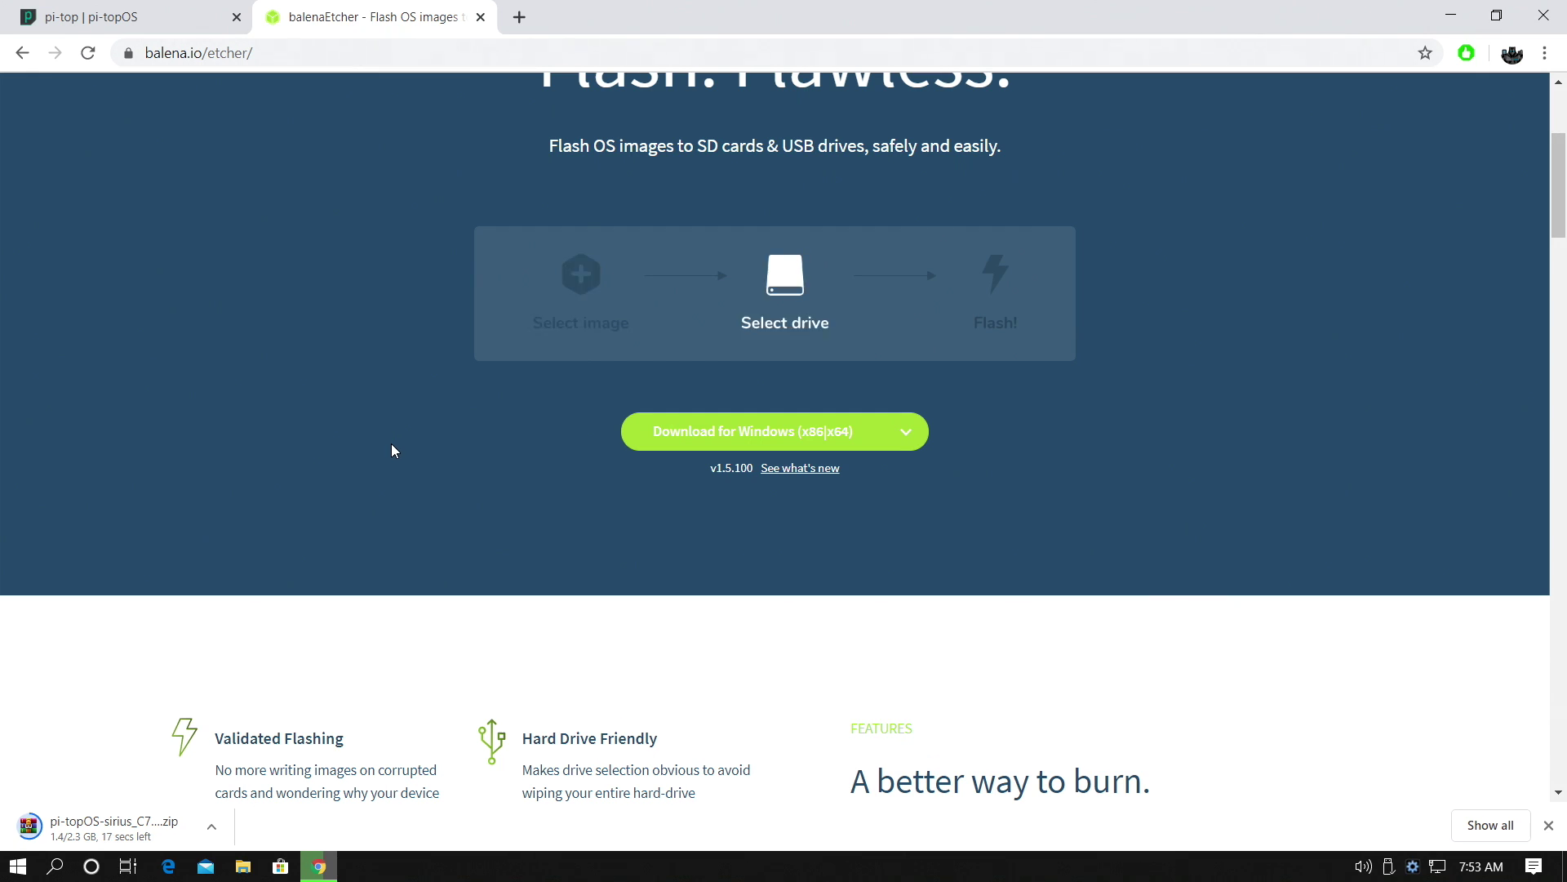
left_click(907, 433)
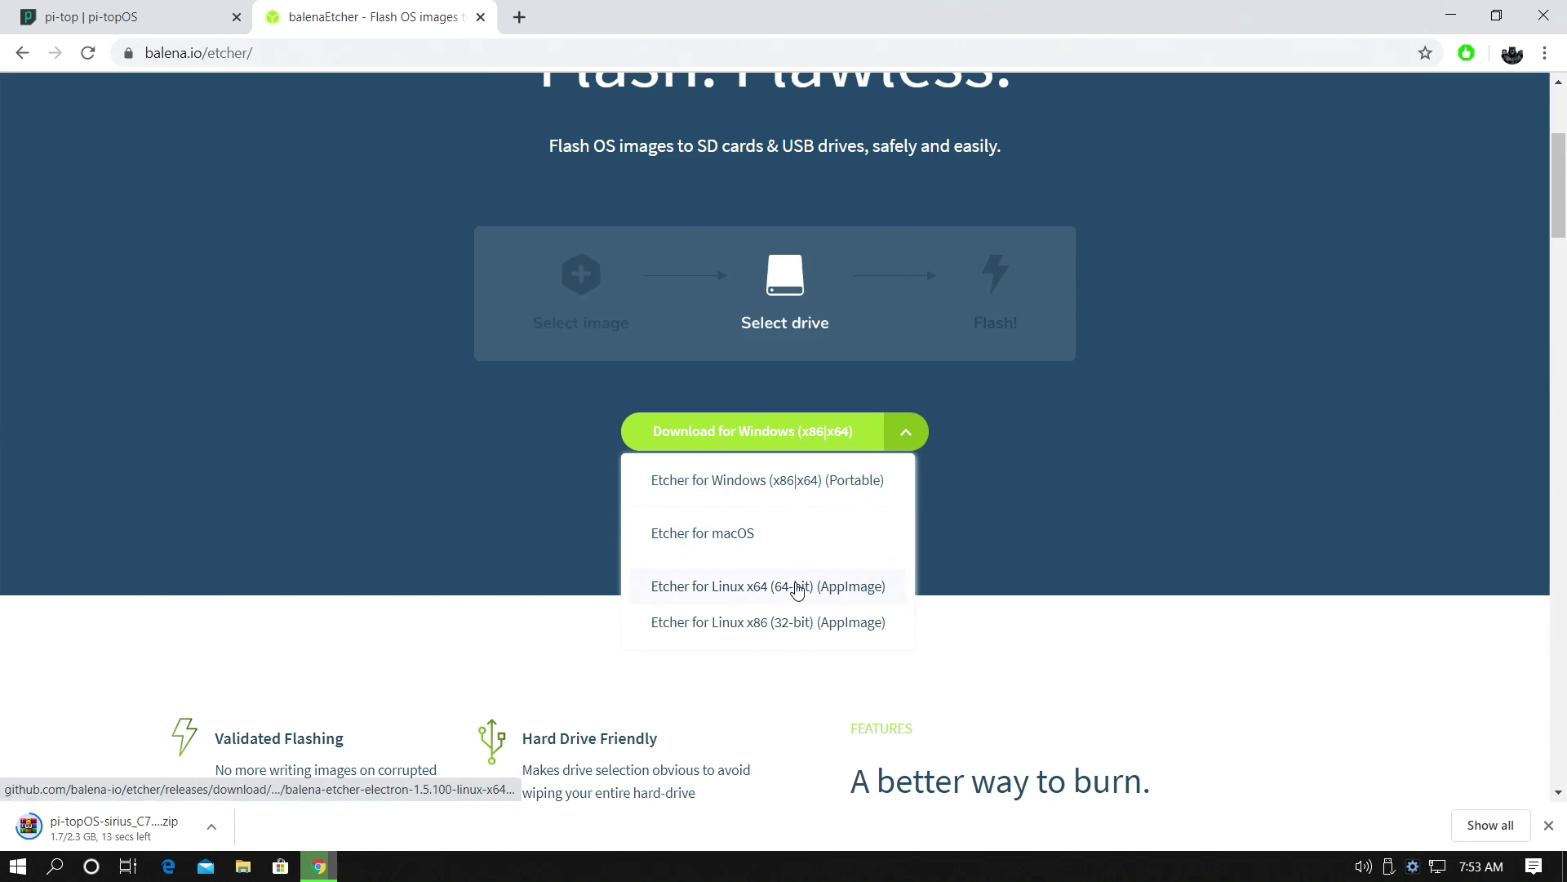
left_click(809, 482)
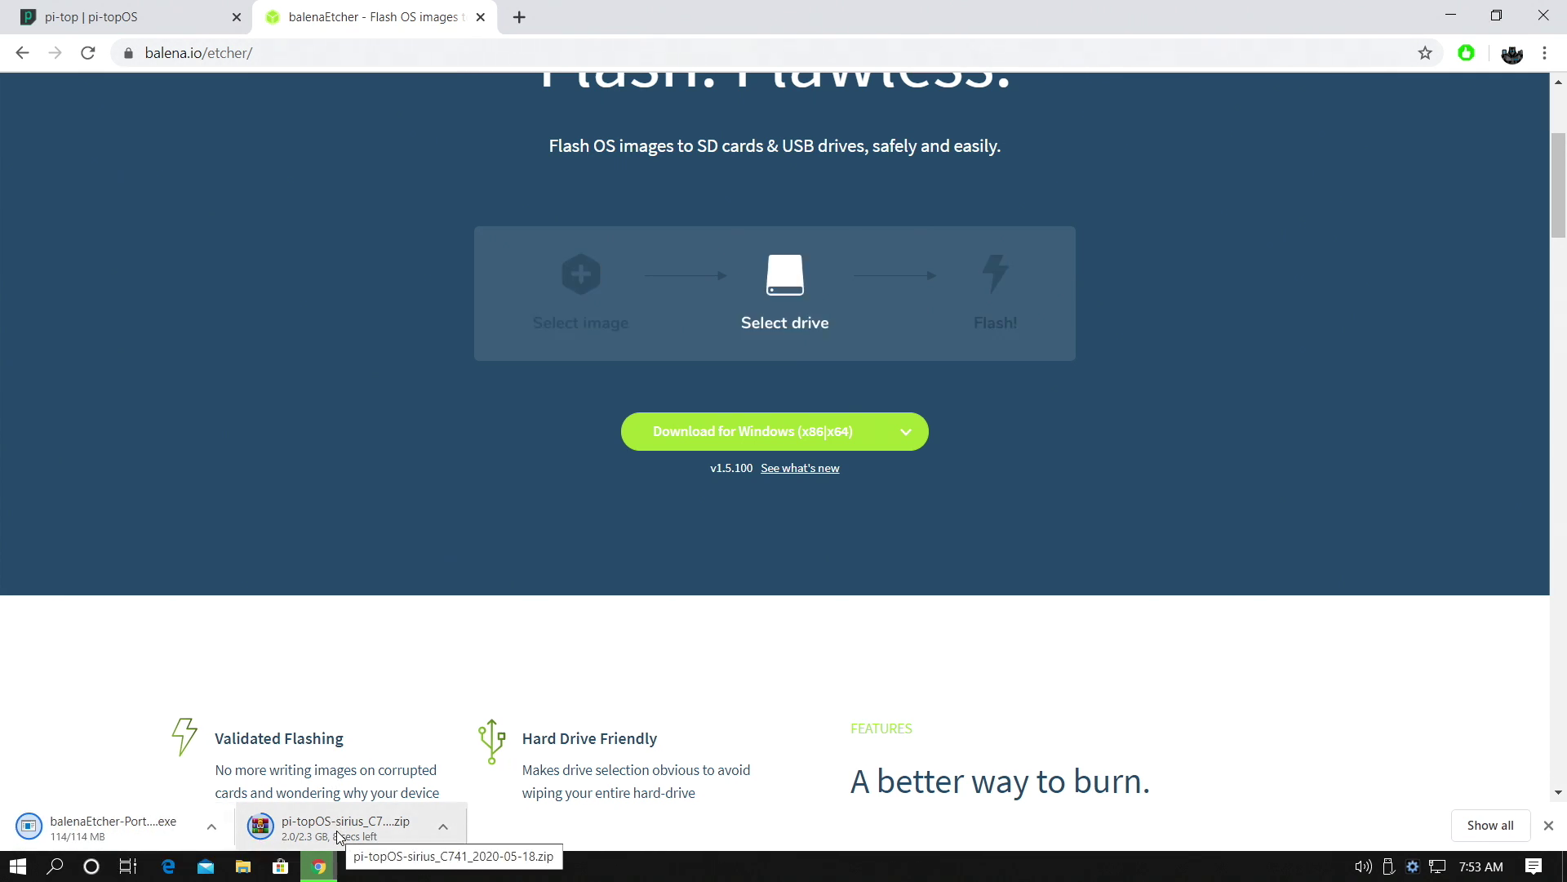
Drag both downloads onto the desktop and launch balenaEtcher-Portable-1.5.100.exe.
key("super+Right")
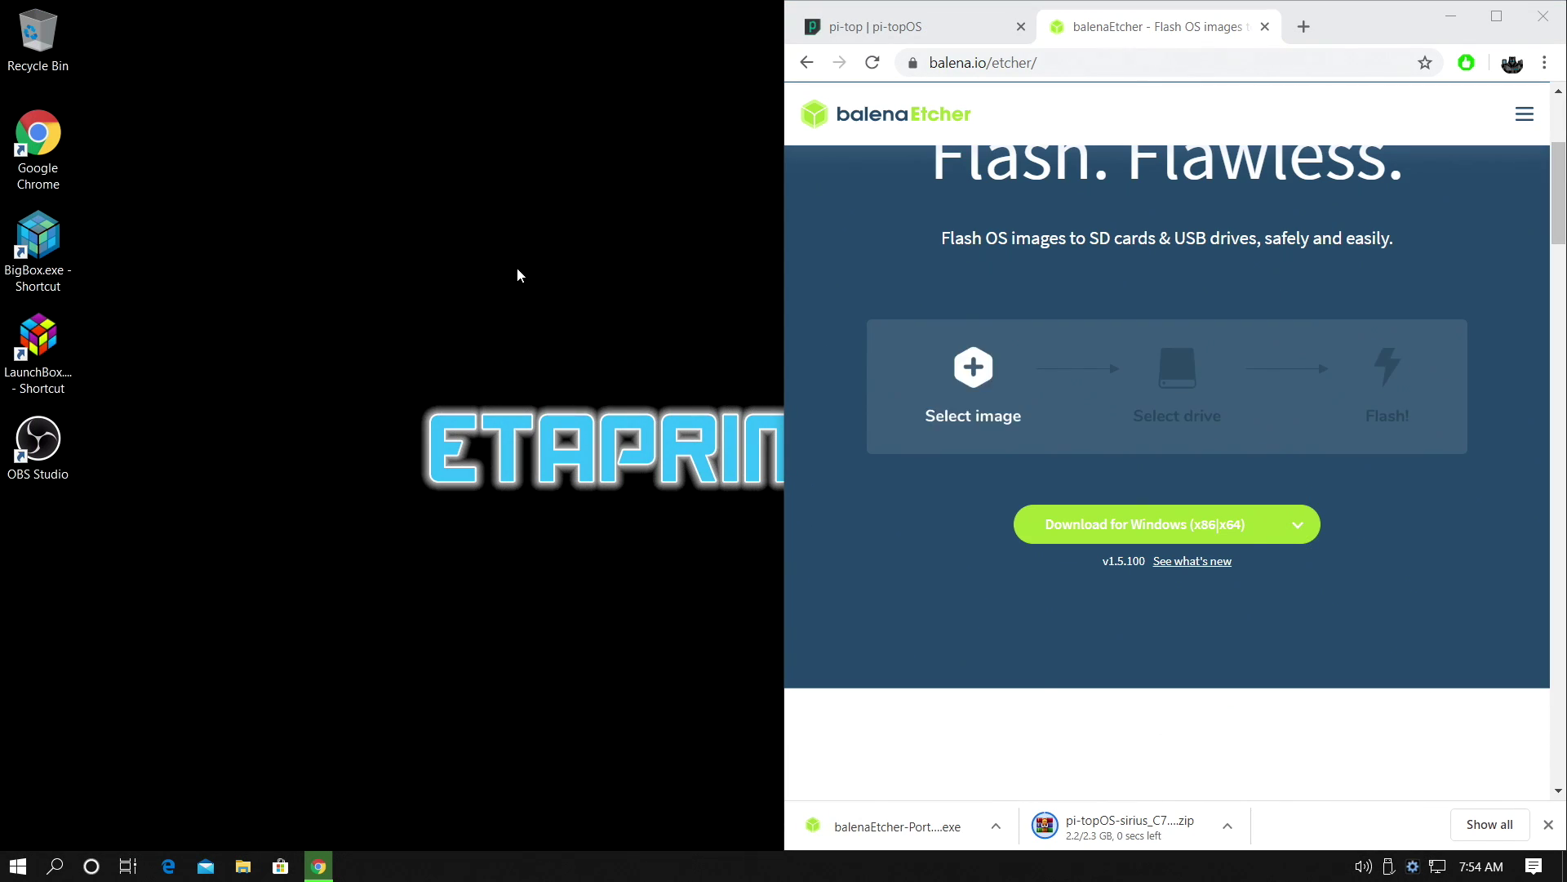
left_click_drag(898, 812, 269, 239)
left_click_drag(1126, 826, 426, 245)
key("super+d")
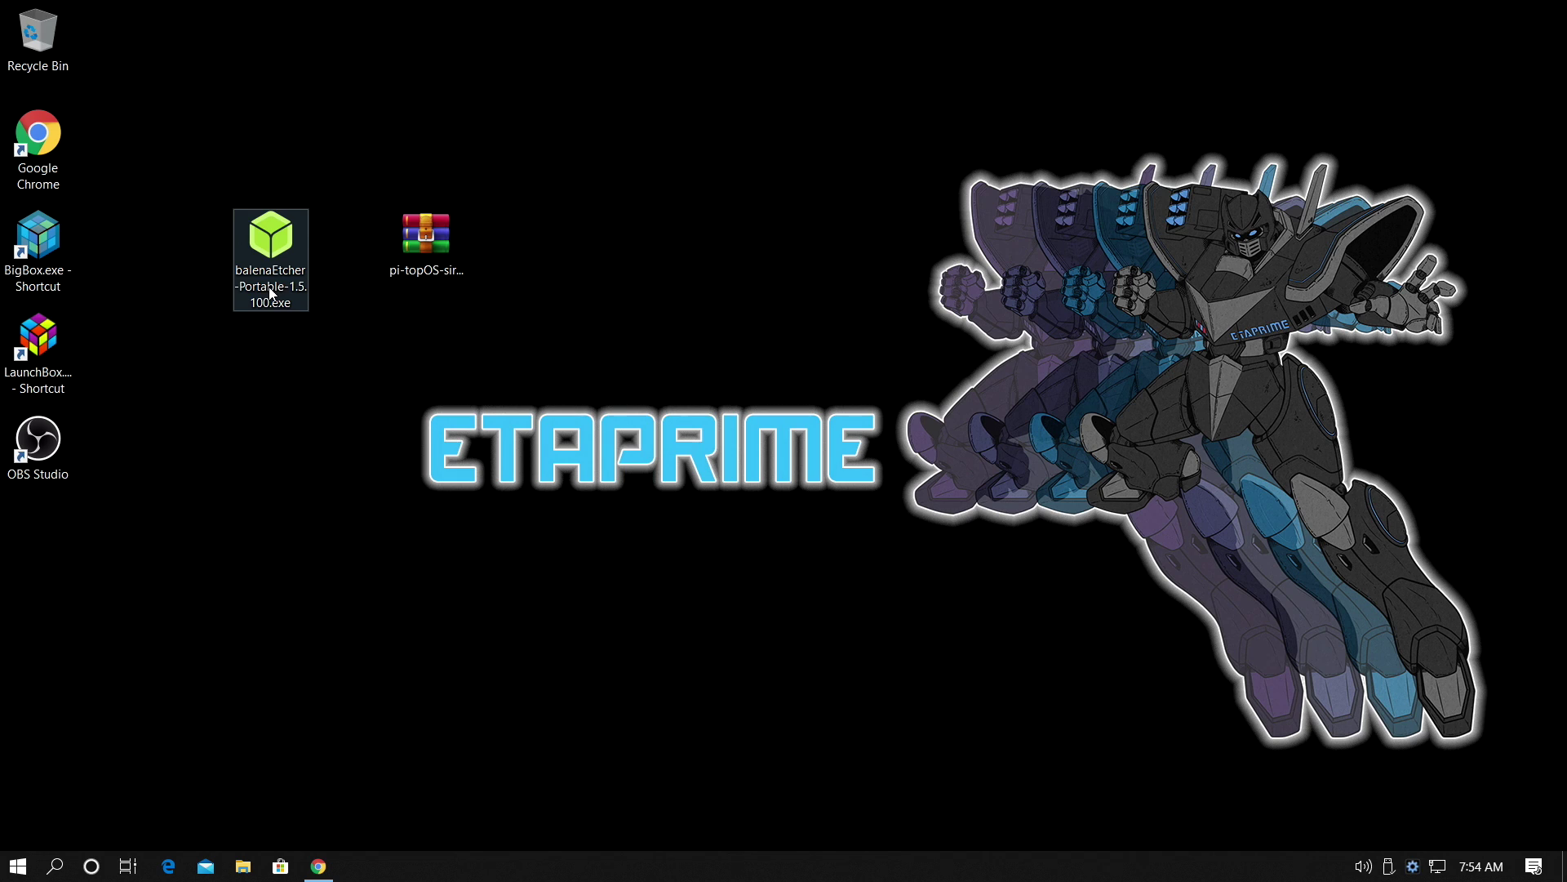
left_click(419, 302)
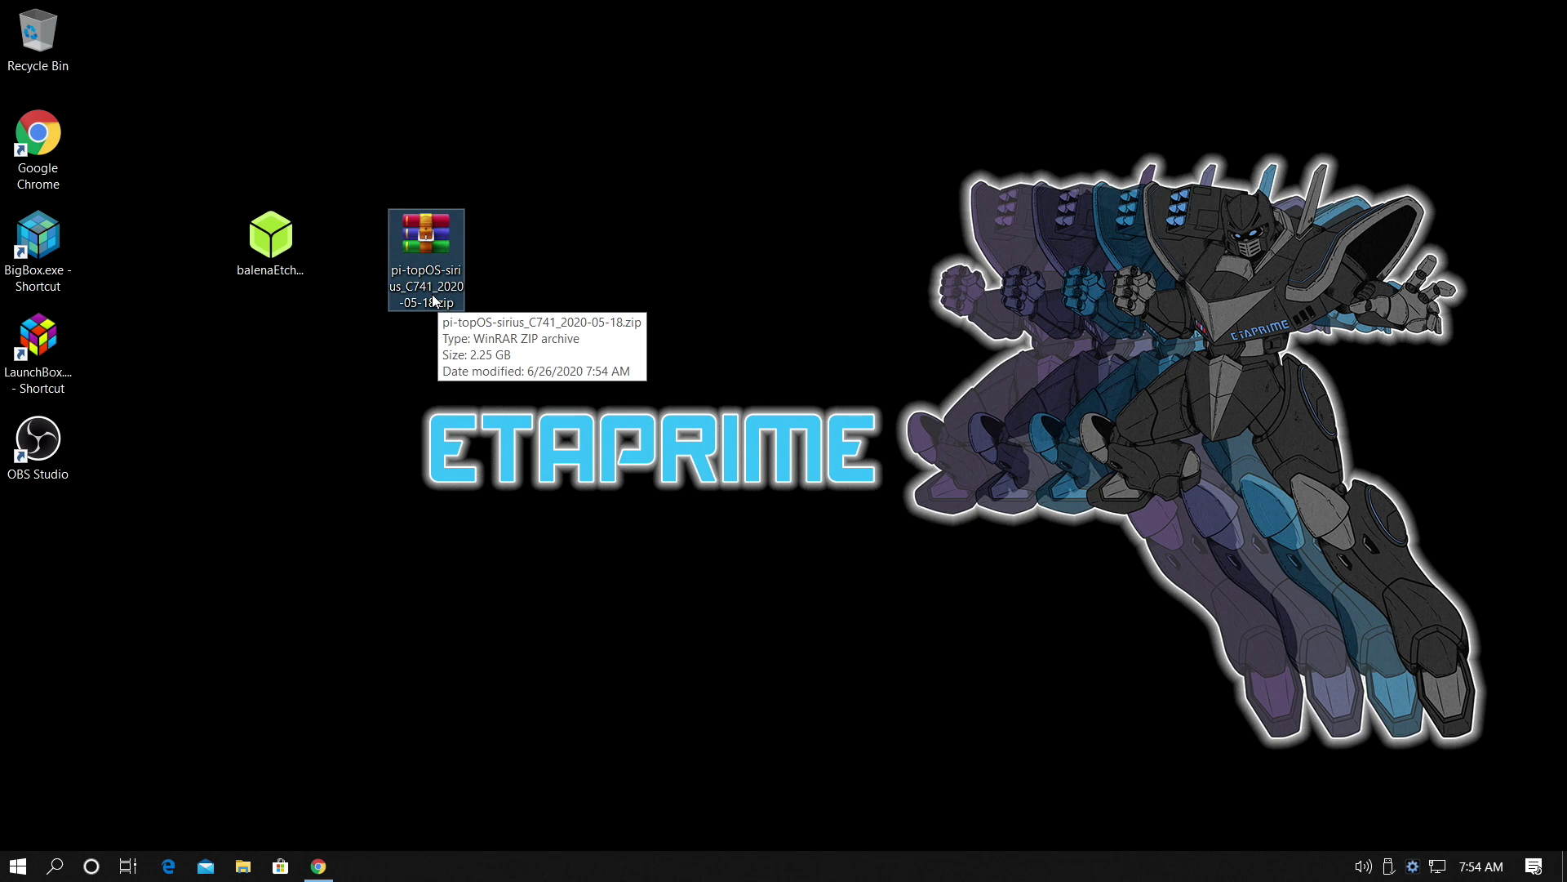
double_click(293, 259)
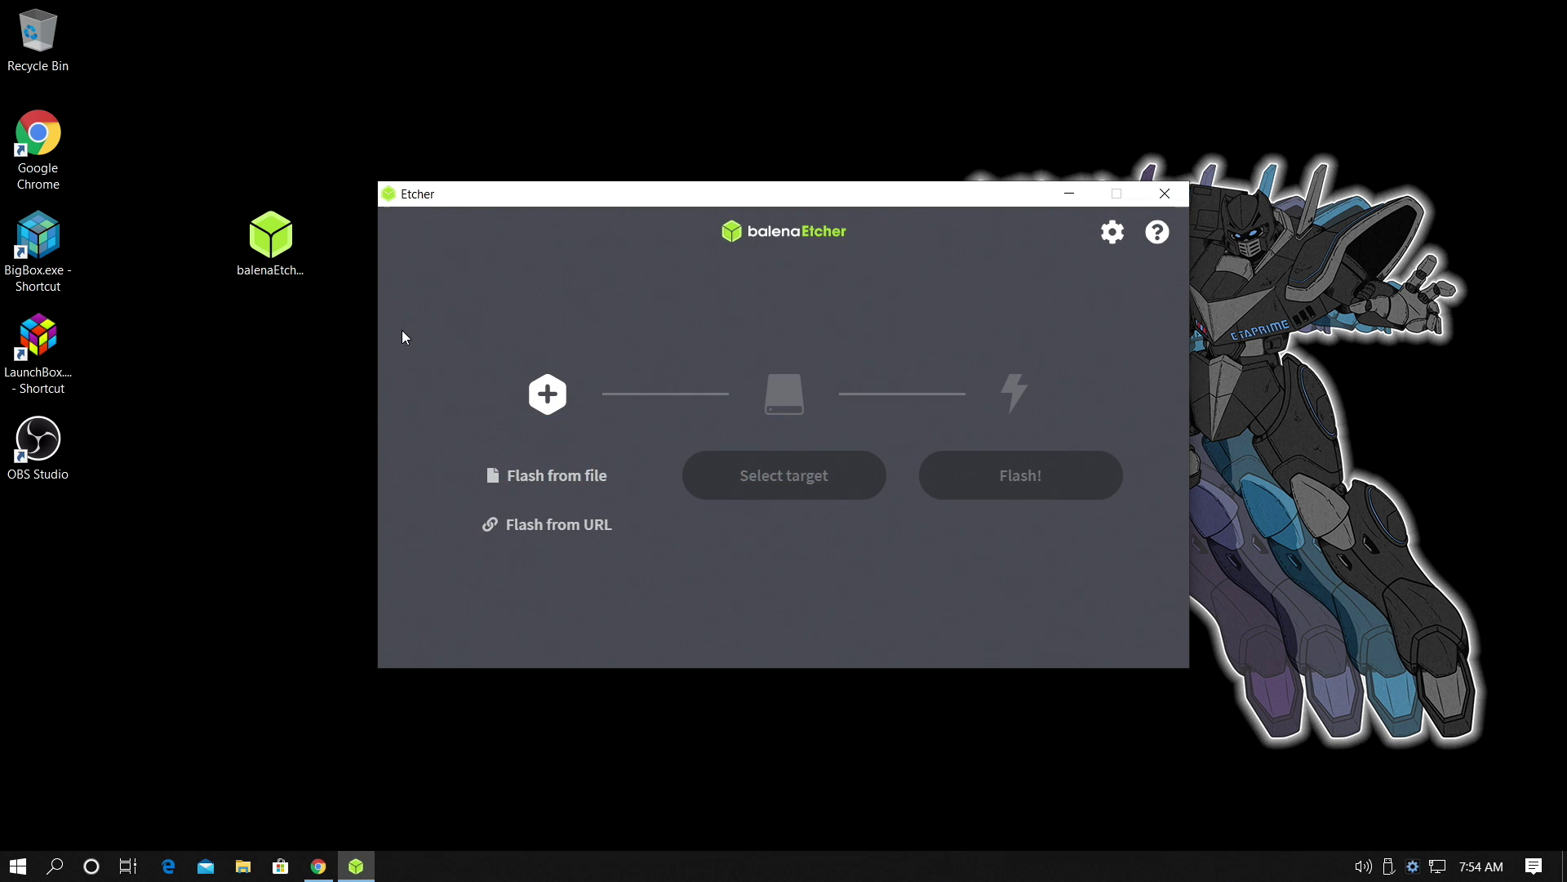
Flash from file: load pi-topOS-sirius_C741_2020-05-18.zip from the Desktop as the image.
left_click_drag(614, 208, 777, 99)
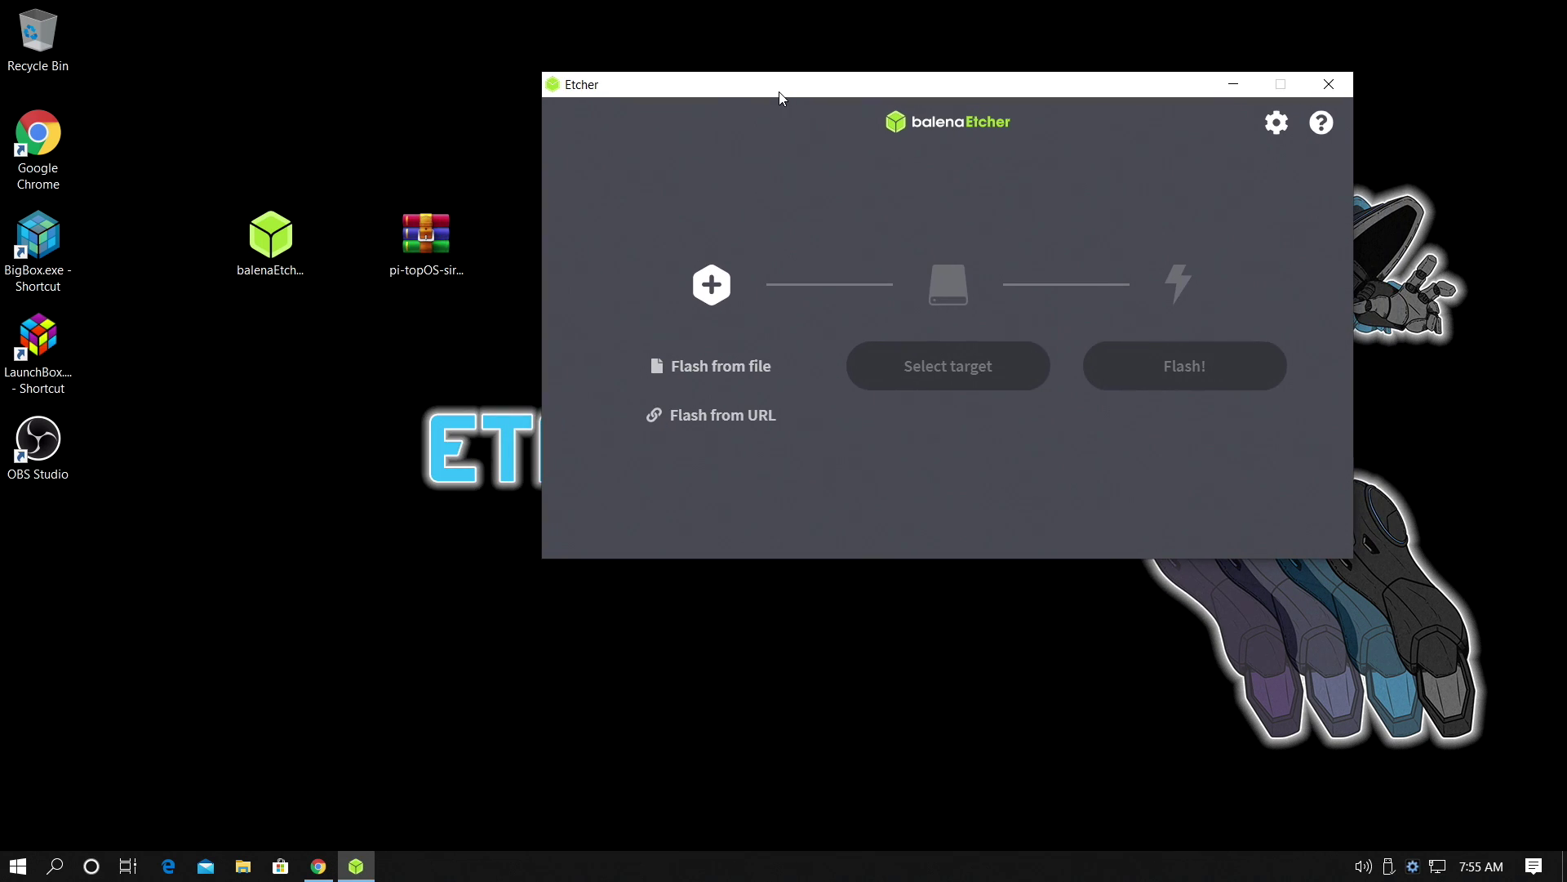
left_click(733, 374)
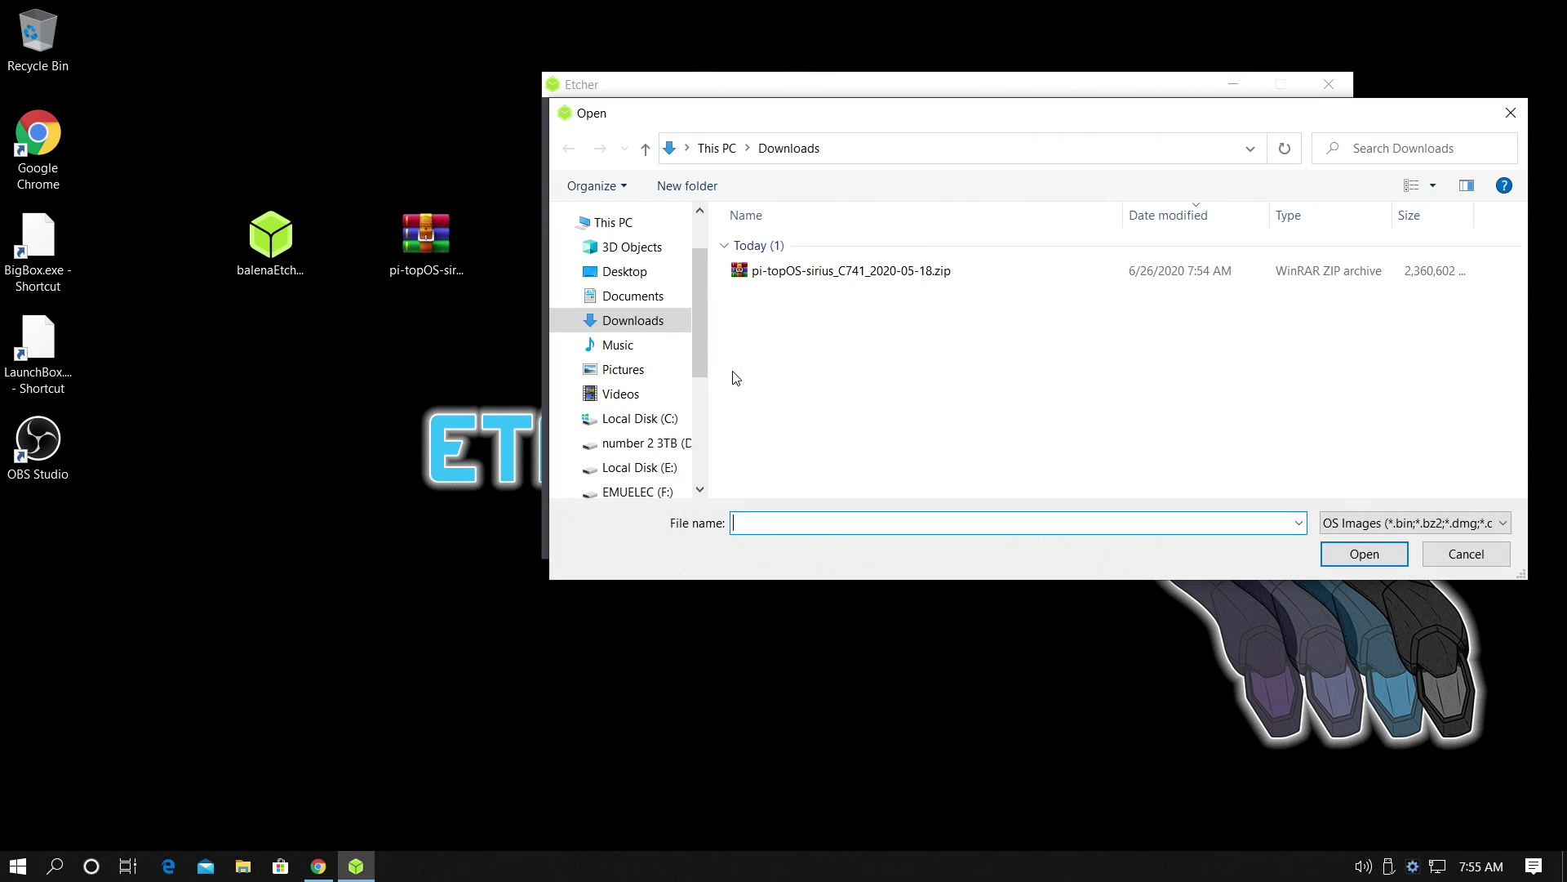
left_click(623, 272)
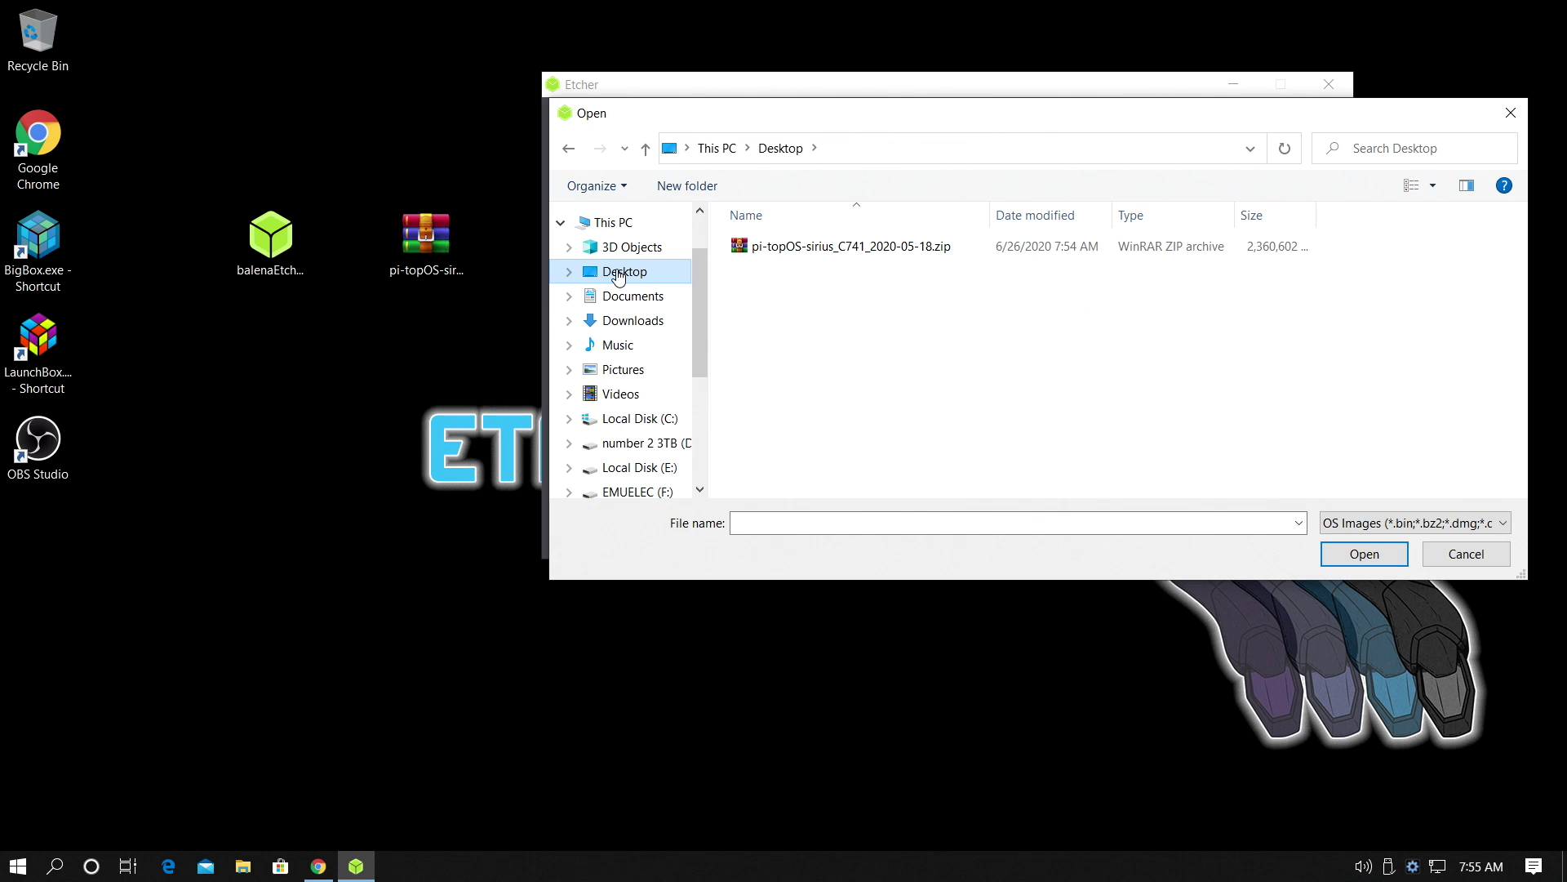
left_click(637, 323)
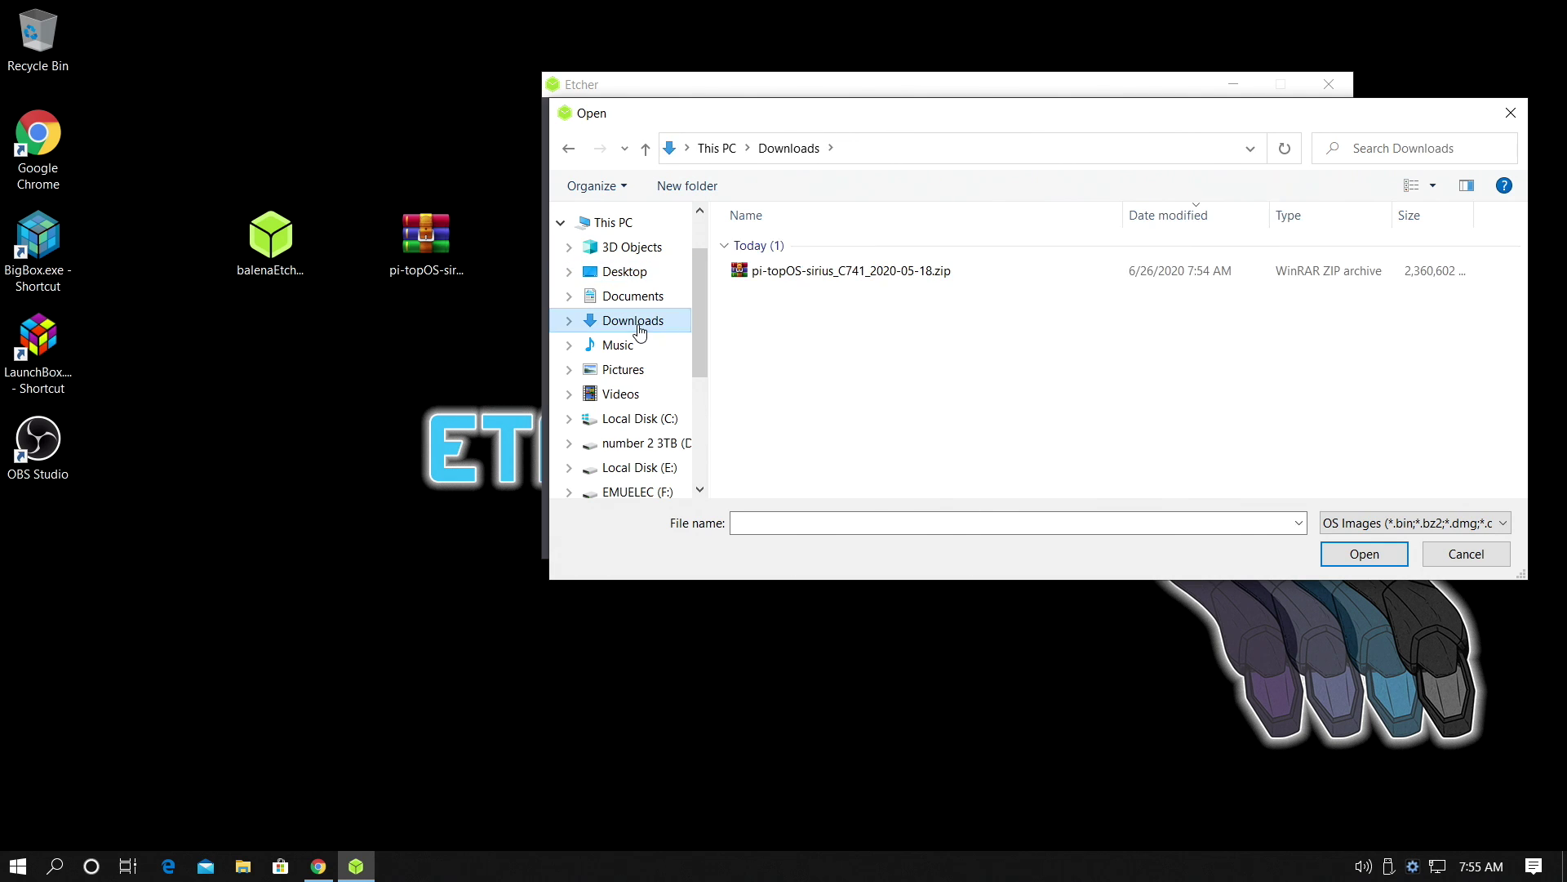
left_click(622, 273)
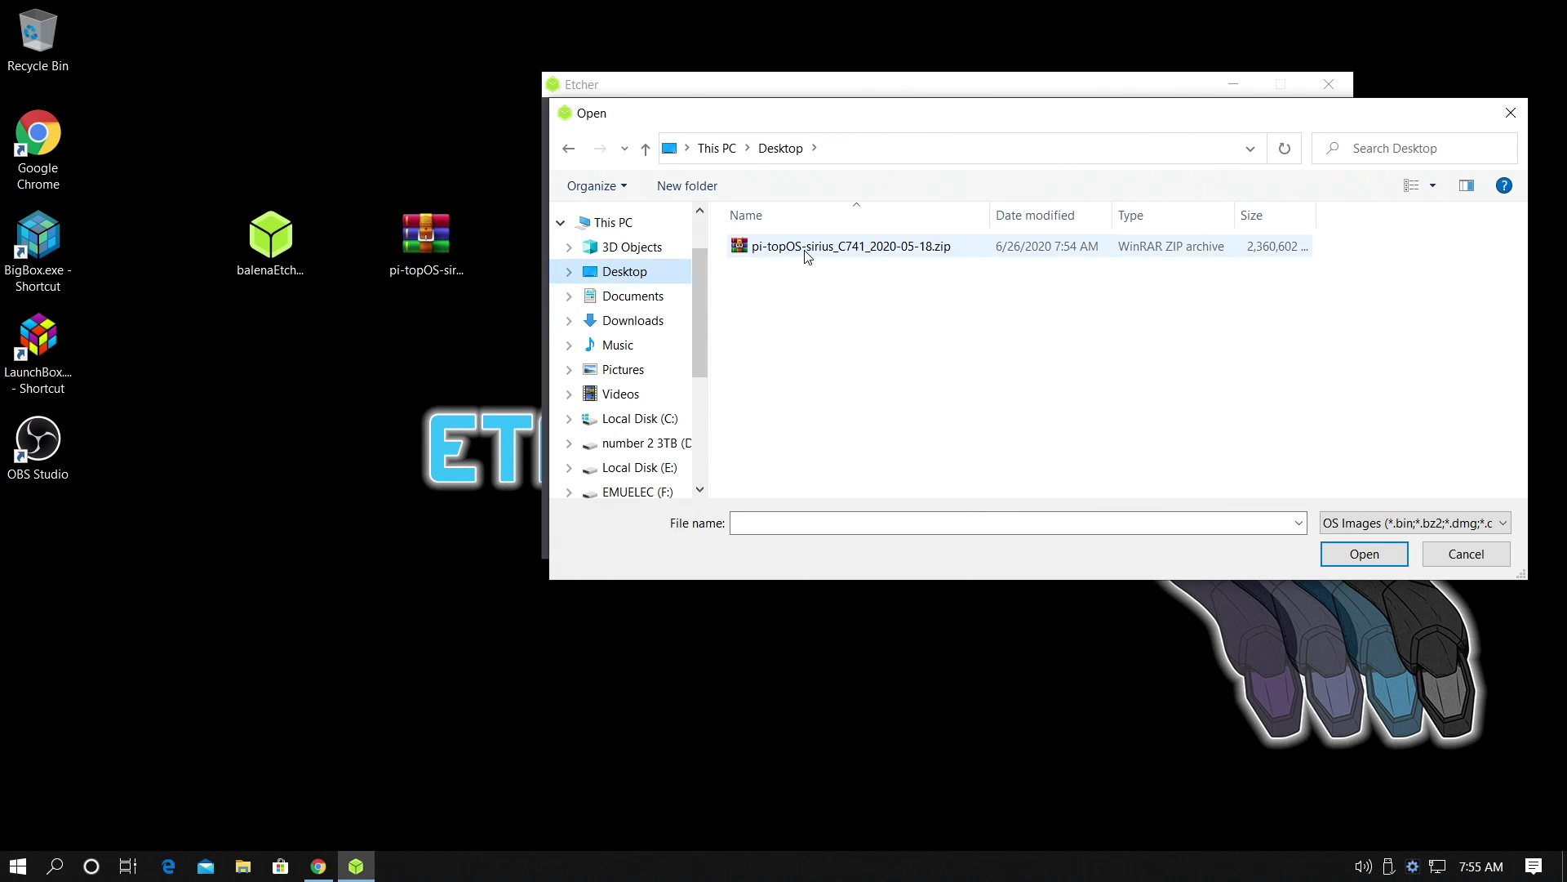
double_click(916, 252)
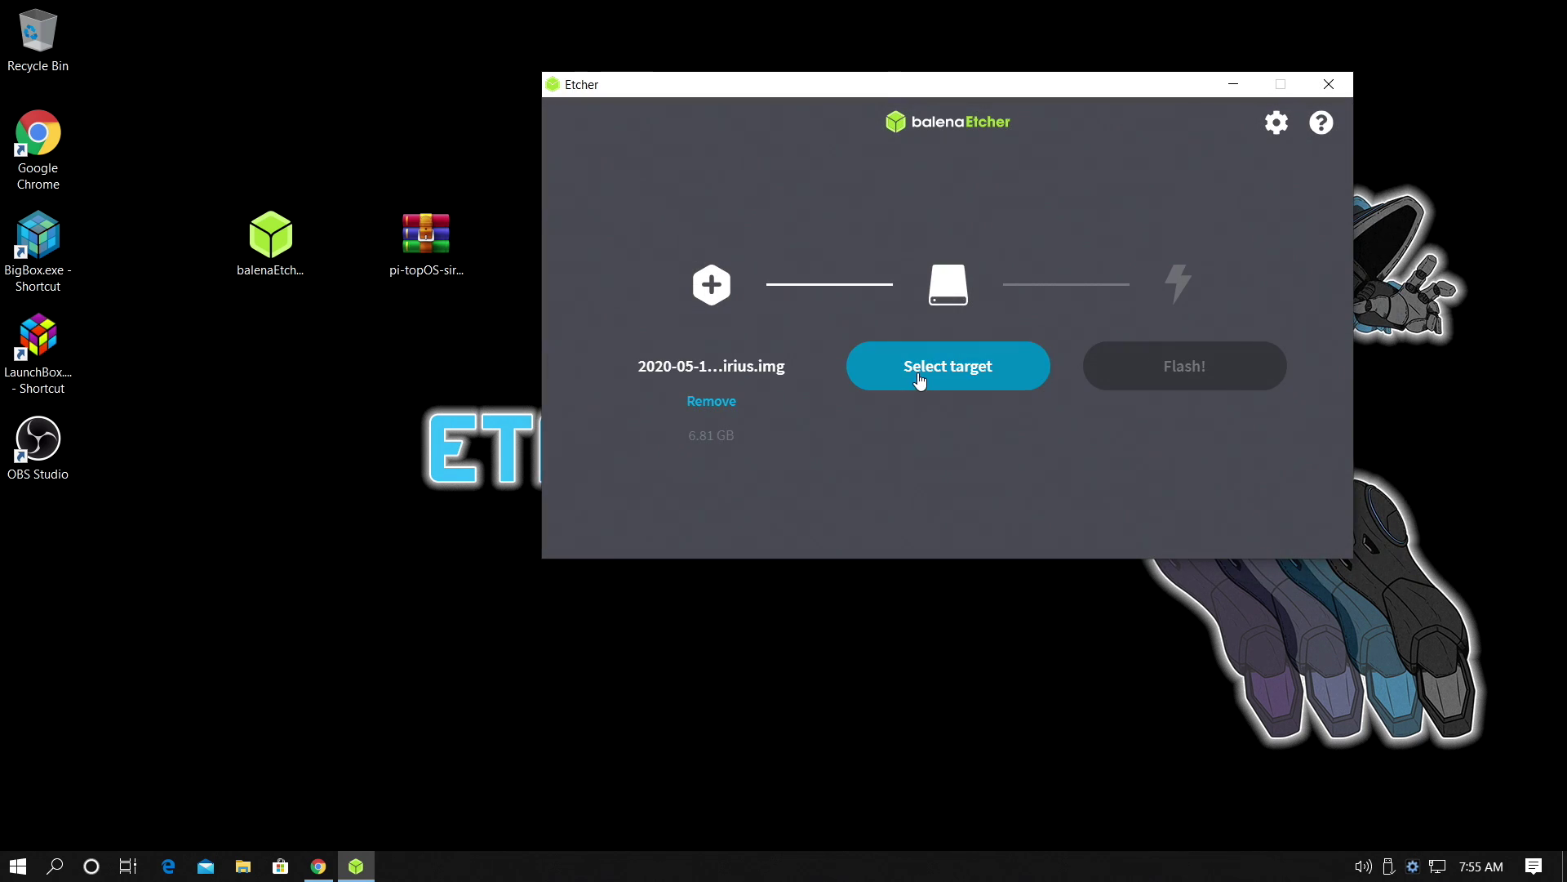
Select the 63.9 GB TS-RDF5 SD Transcend USB Device as the flash target.
left_click(964, 368)
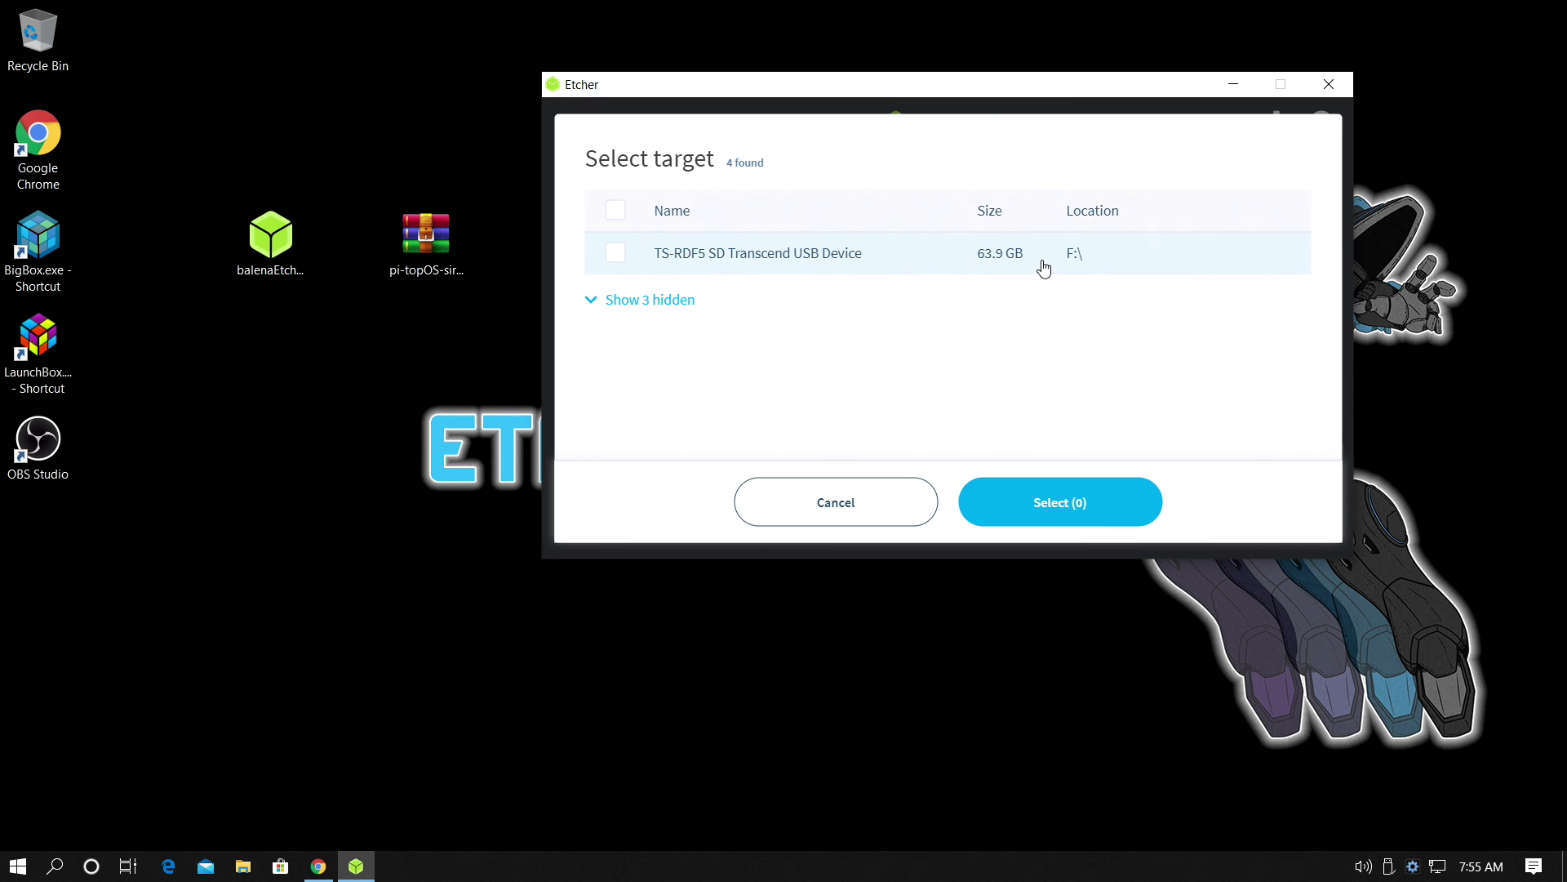
left_click(818, 270)
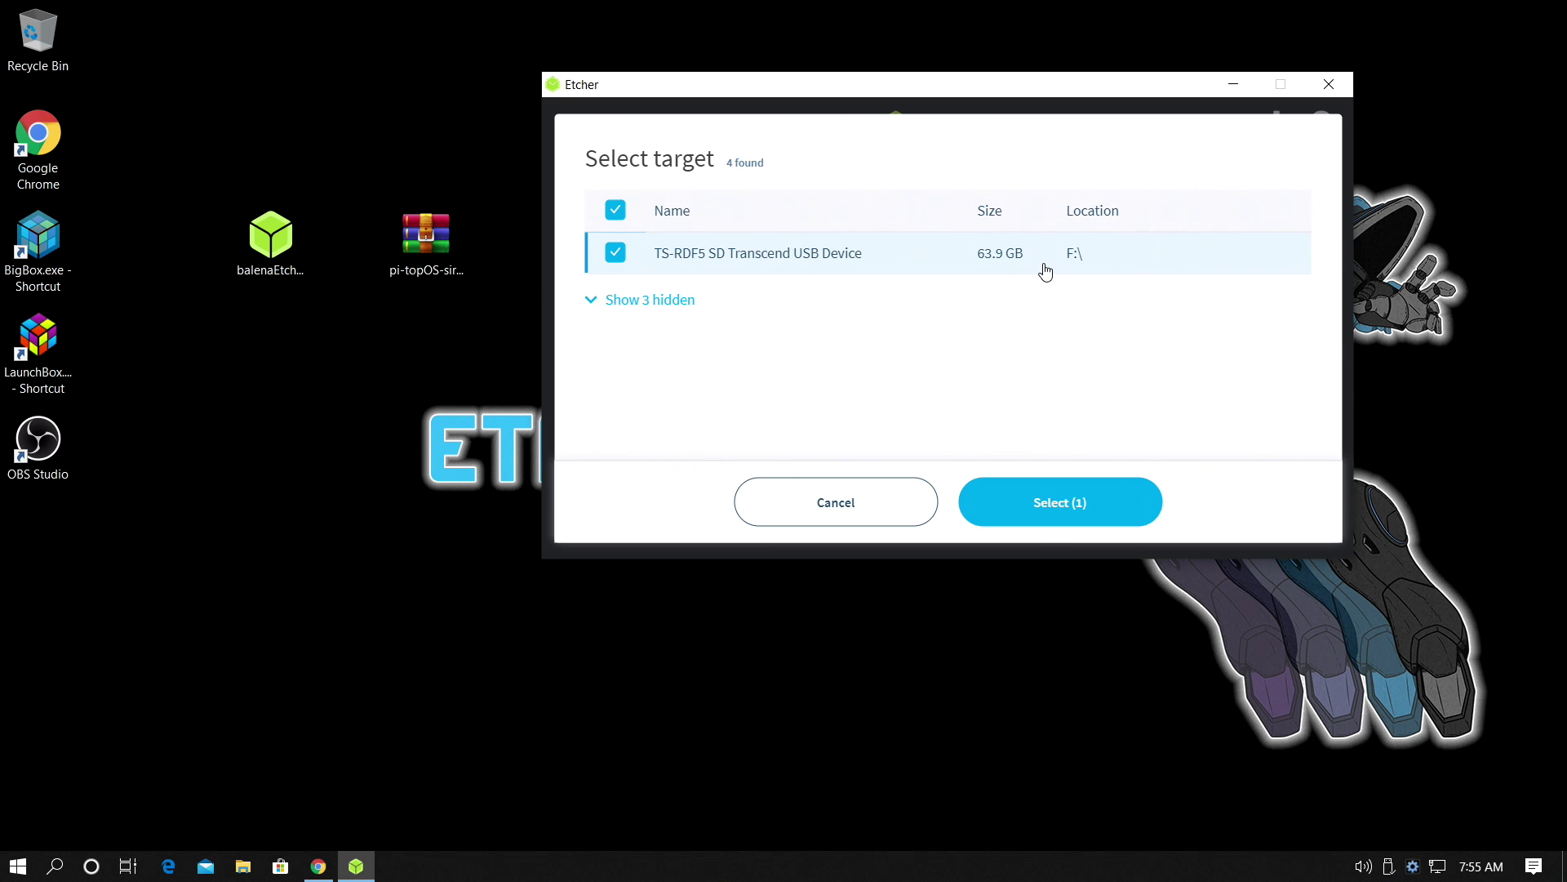
left_click(1064, 504)
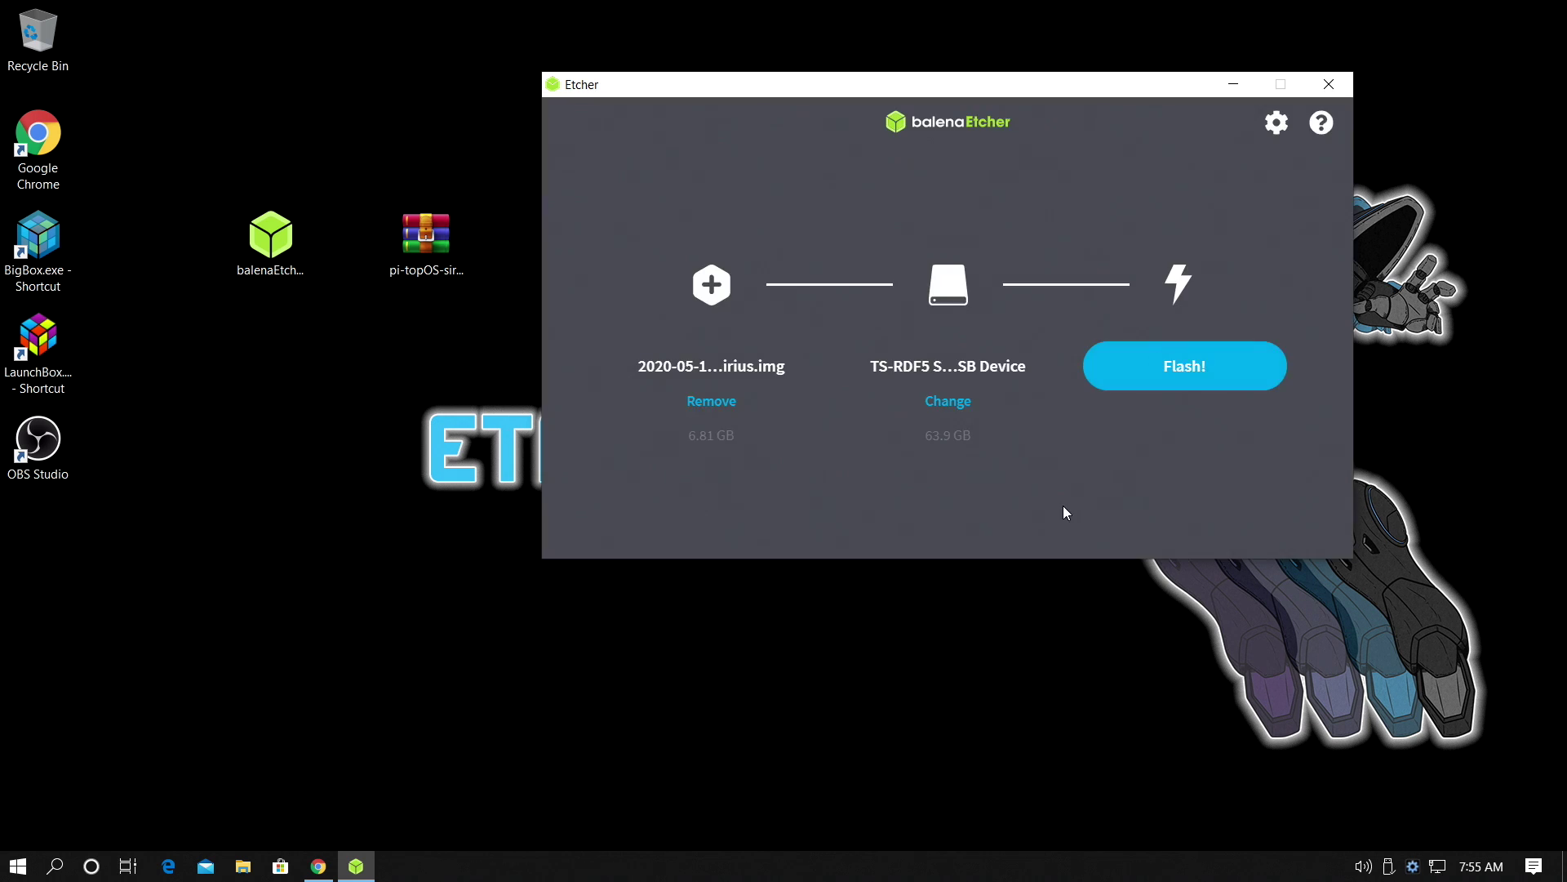
Start flashing the pi-topOS image onto the SD card.
left_click(1172, 382)
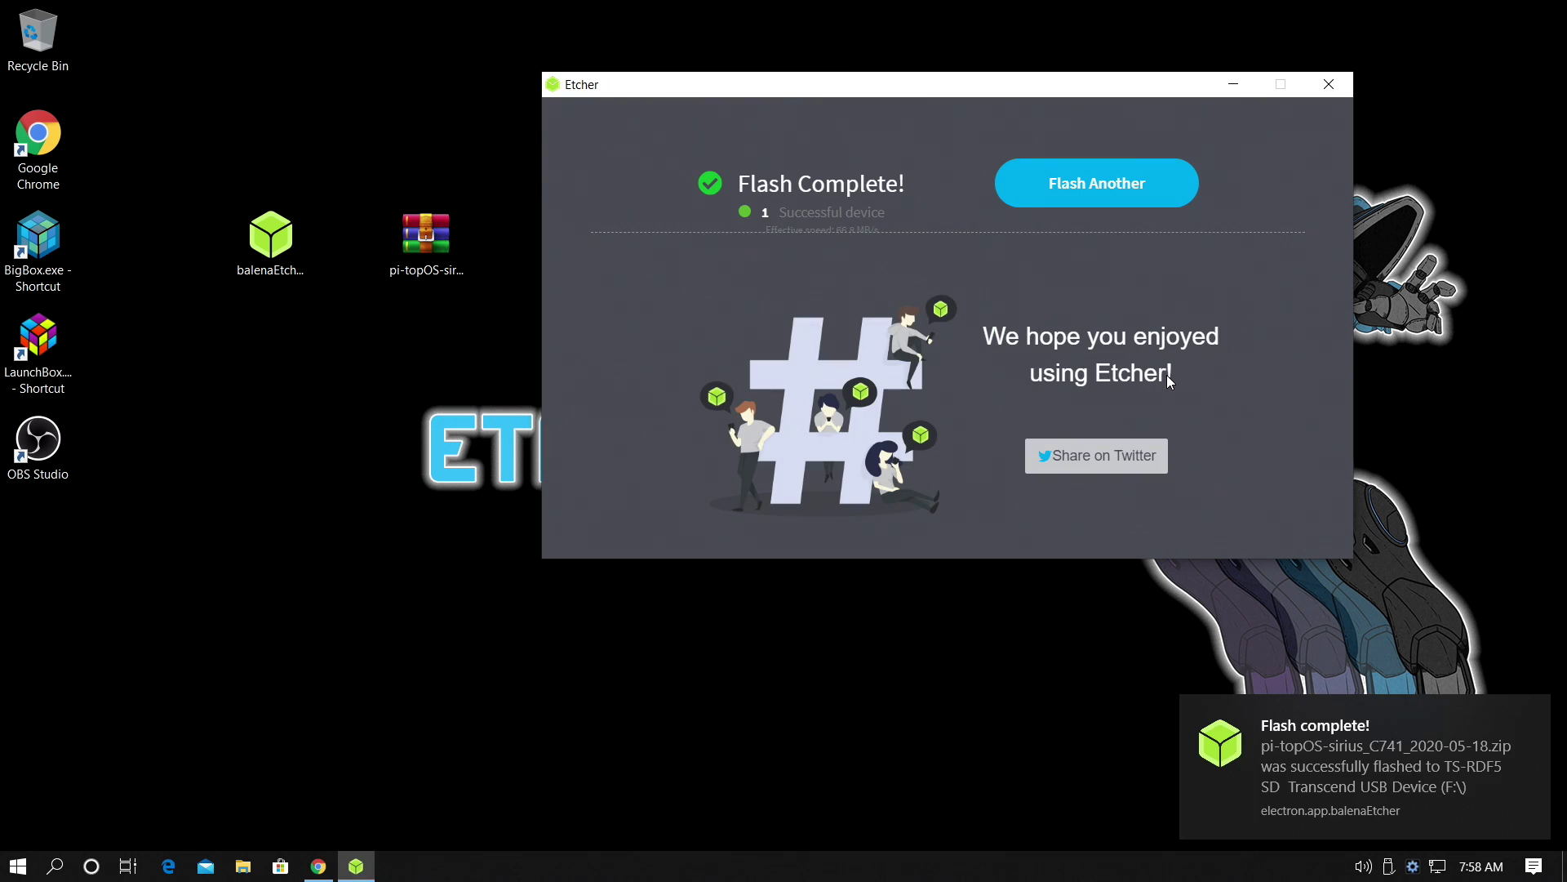
Close balenaEtcher after Flash Complete.
left_click(1328, 85)
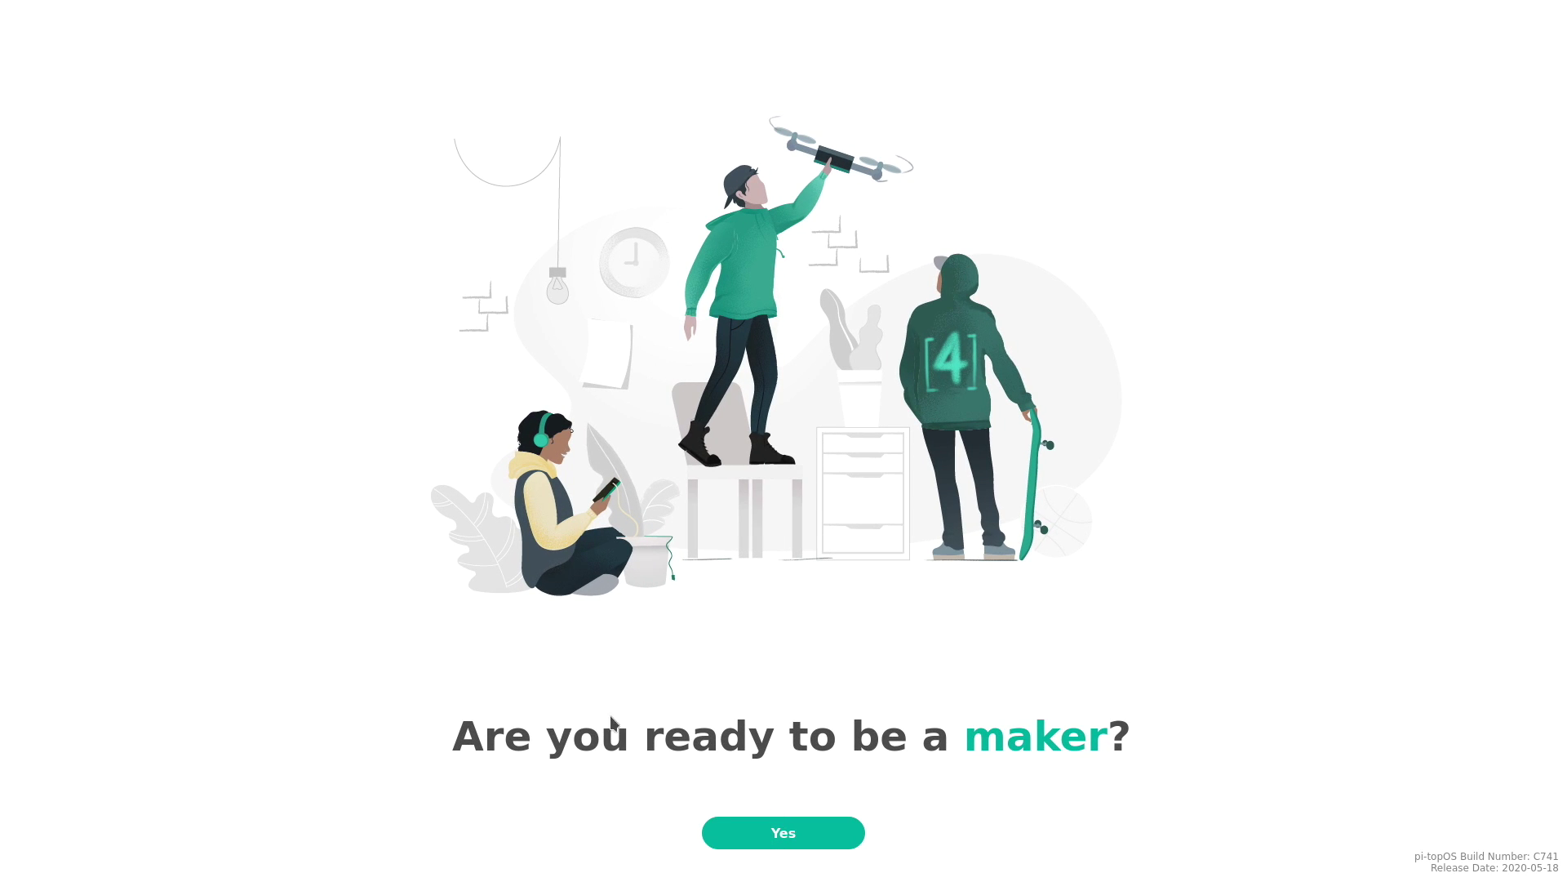
Accept English, US/New York timezone and US keyboard, skip registration, and restart.
left_click(790, 837)
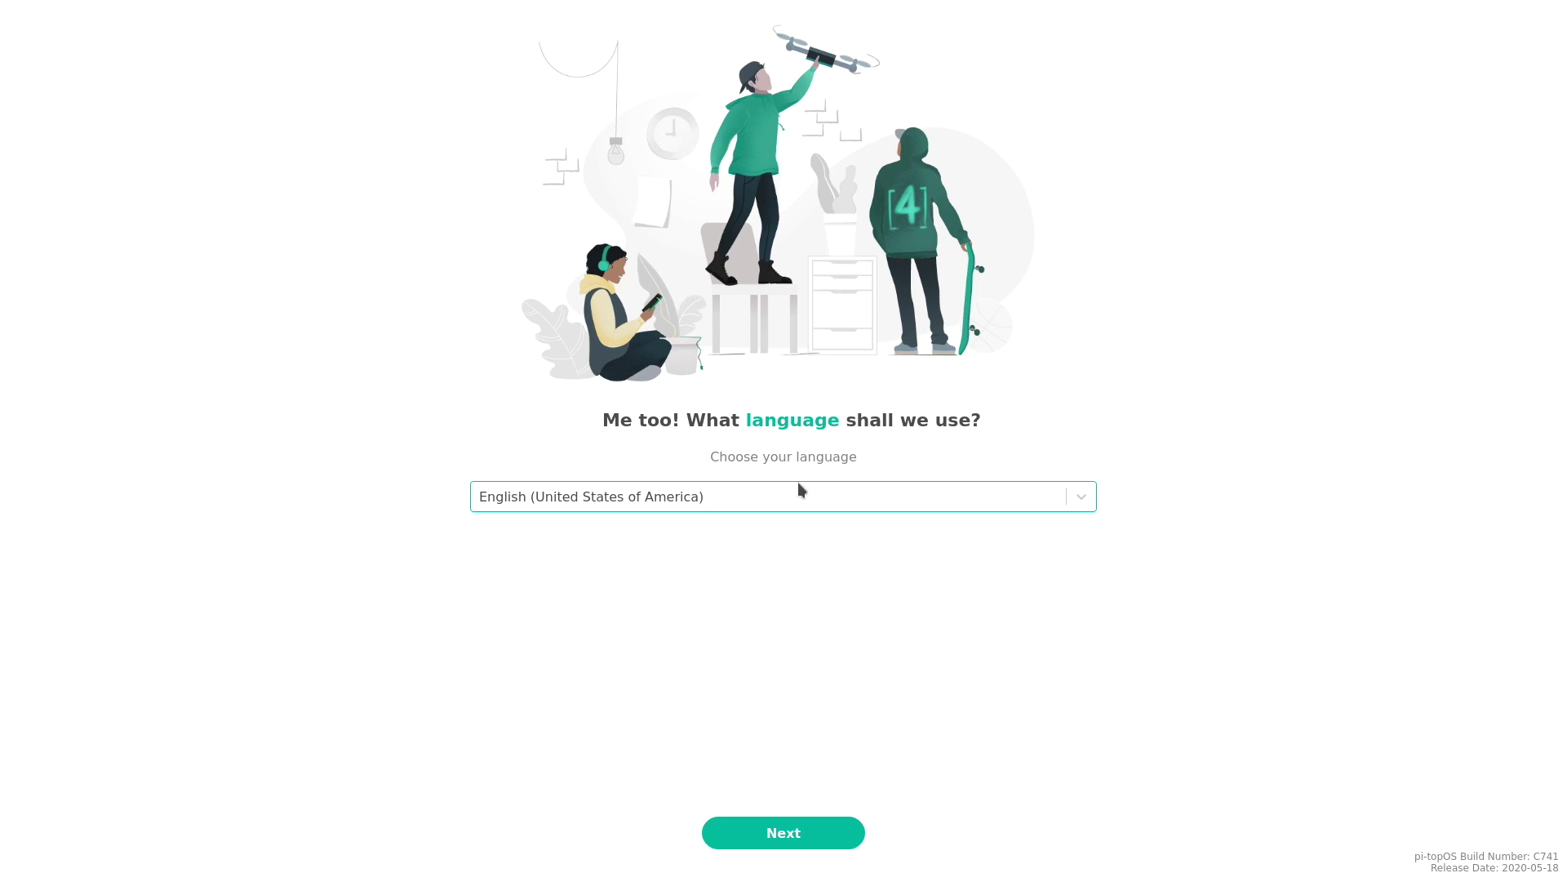
key("Return")
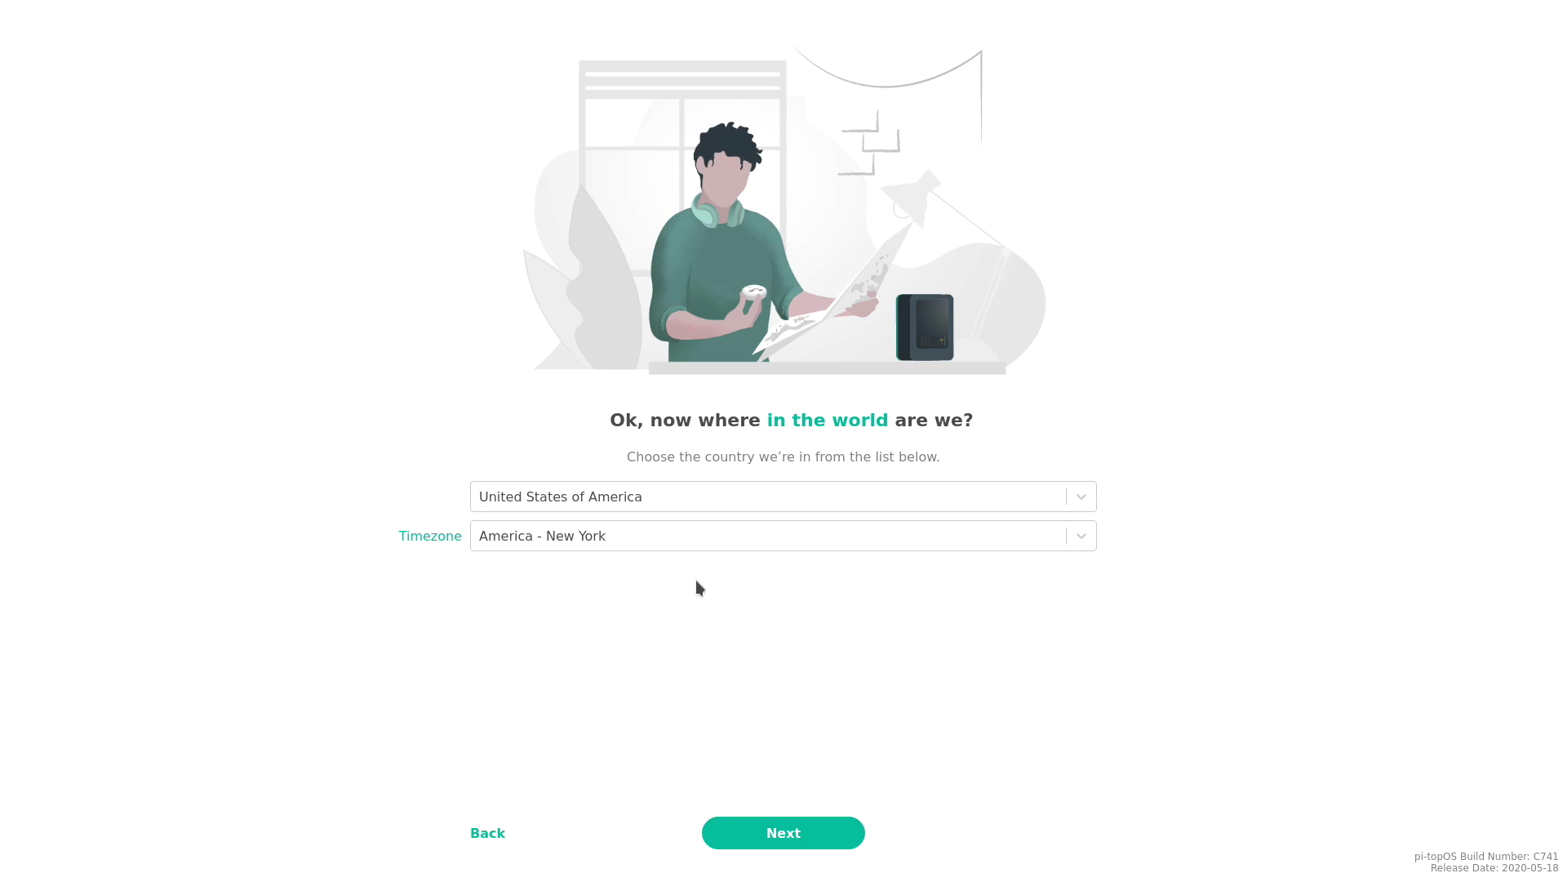
key("Return")
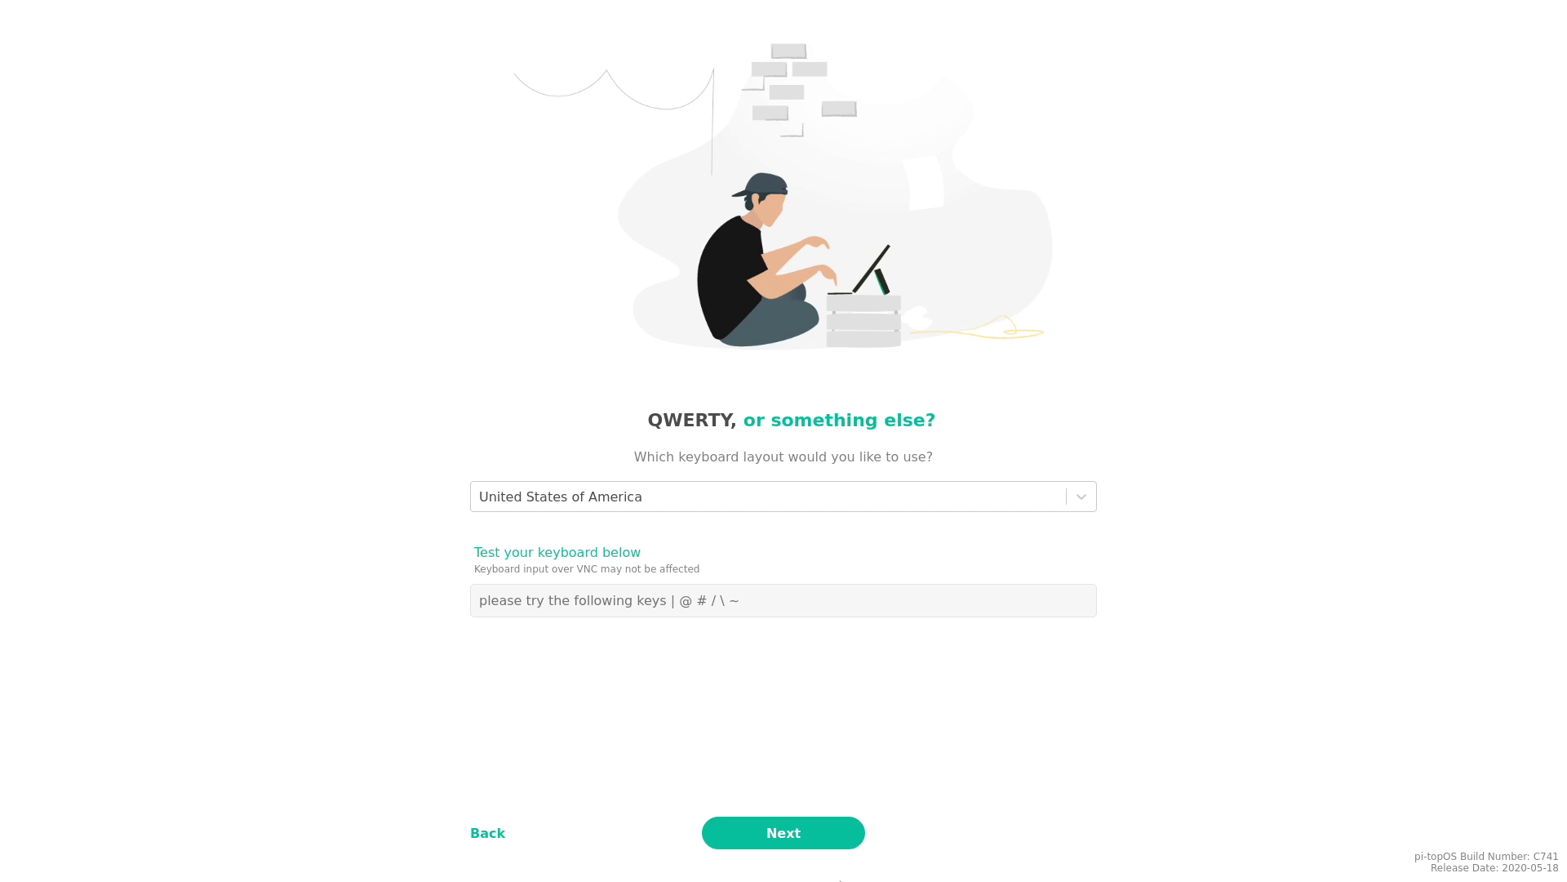
key("Return")
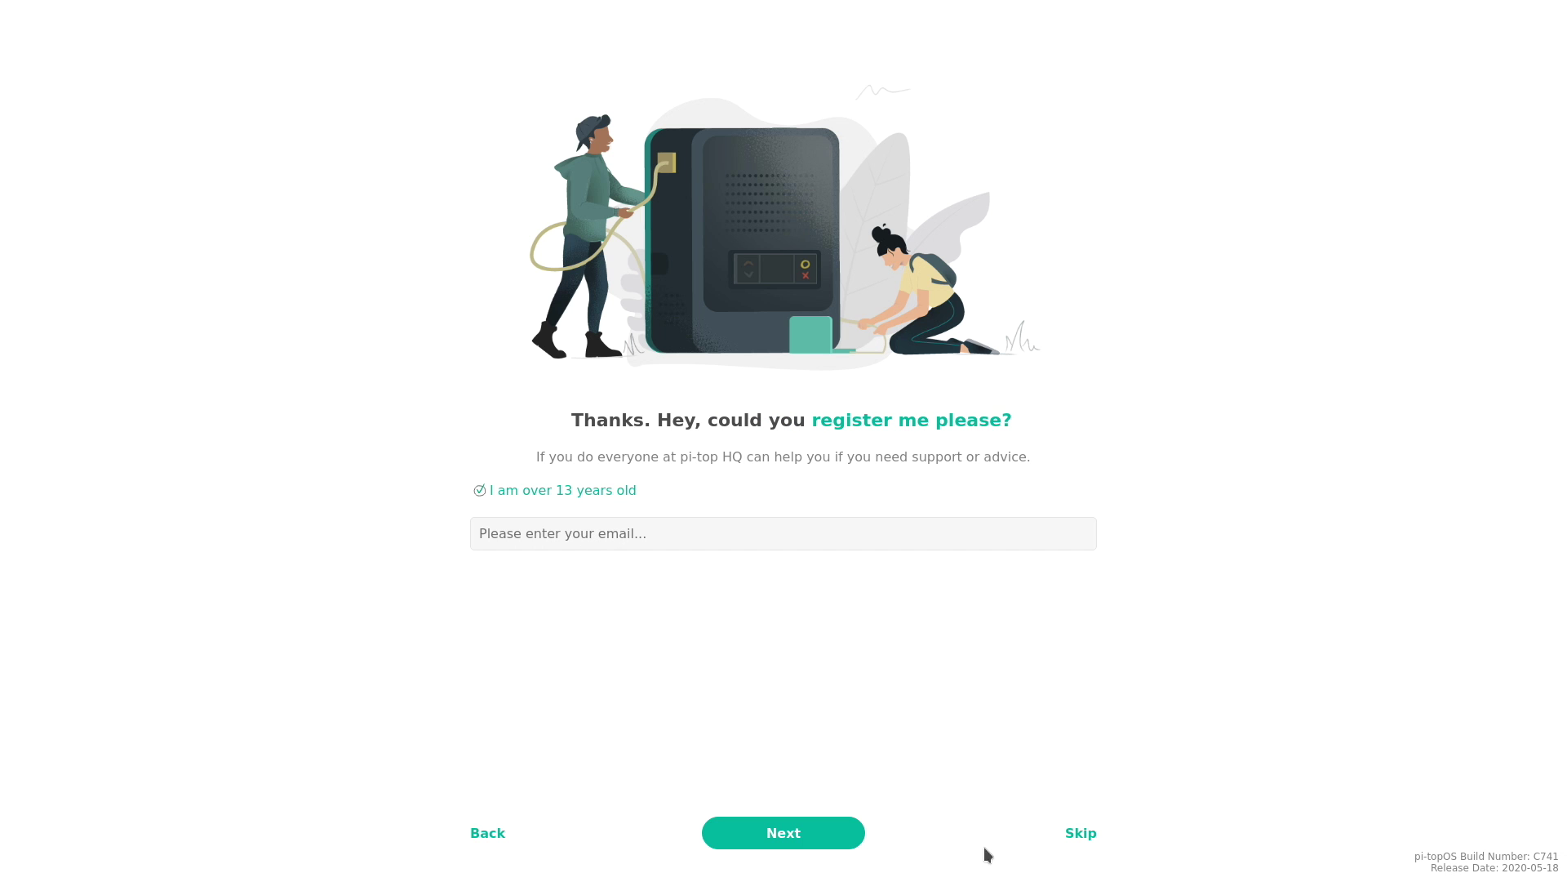
left_click(1080, 833)
left_click(794, 846)
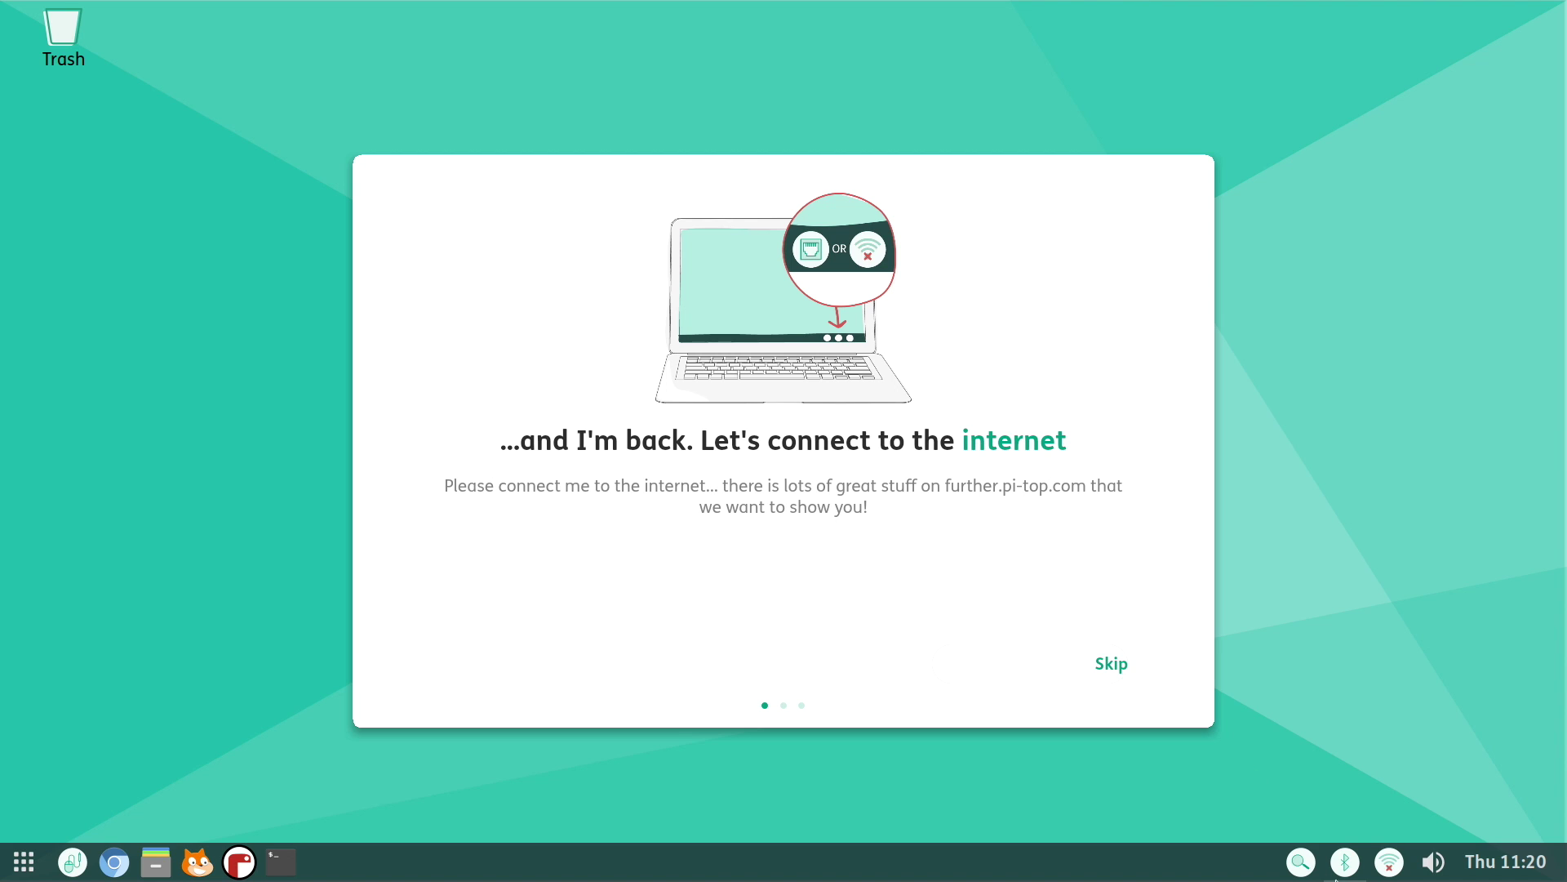
Join the 'we got wifi 5g' network with its pre-shared key and finish the setup wizard.
left_click(1390, 864)
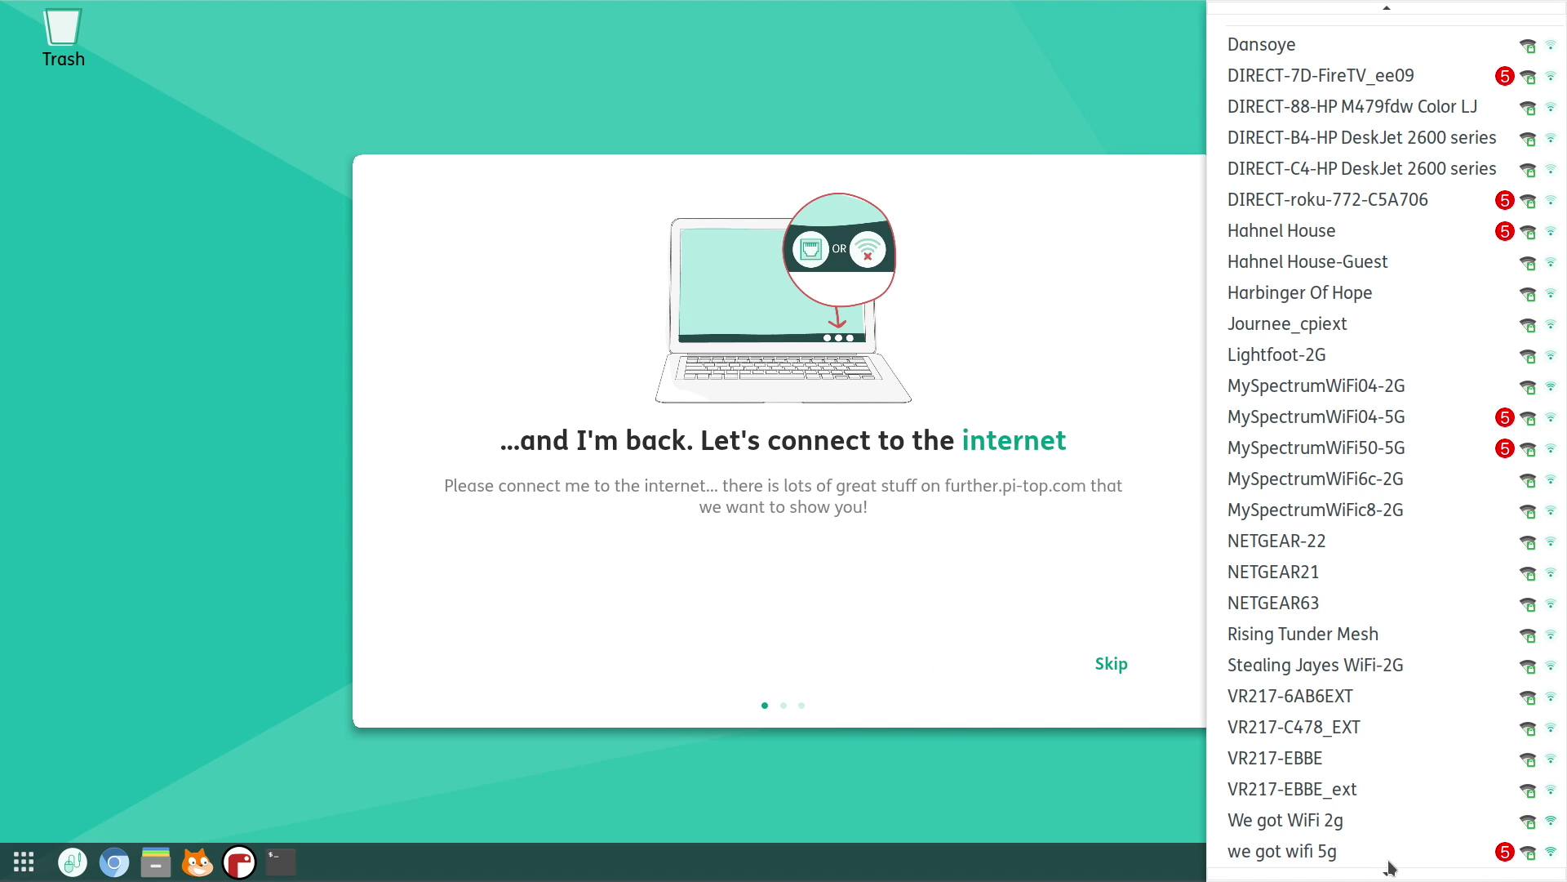
left_click(1359, 852)
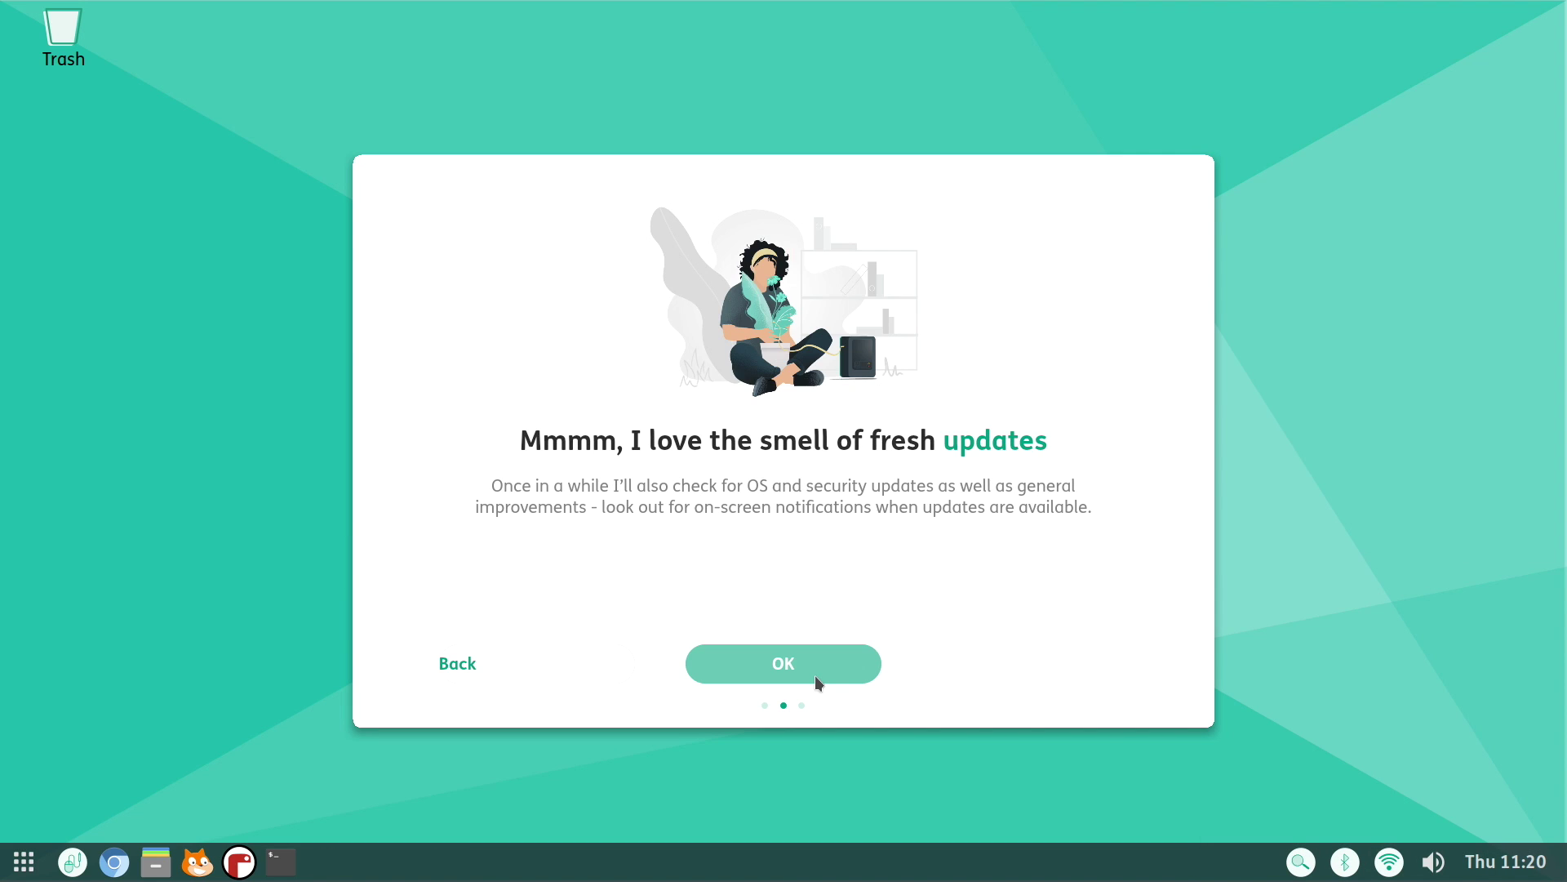
left_click(814, 675)
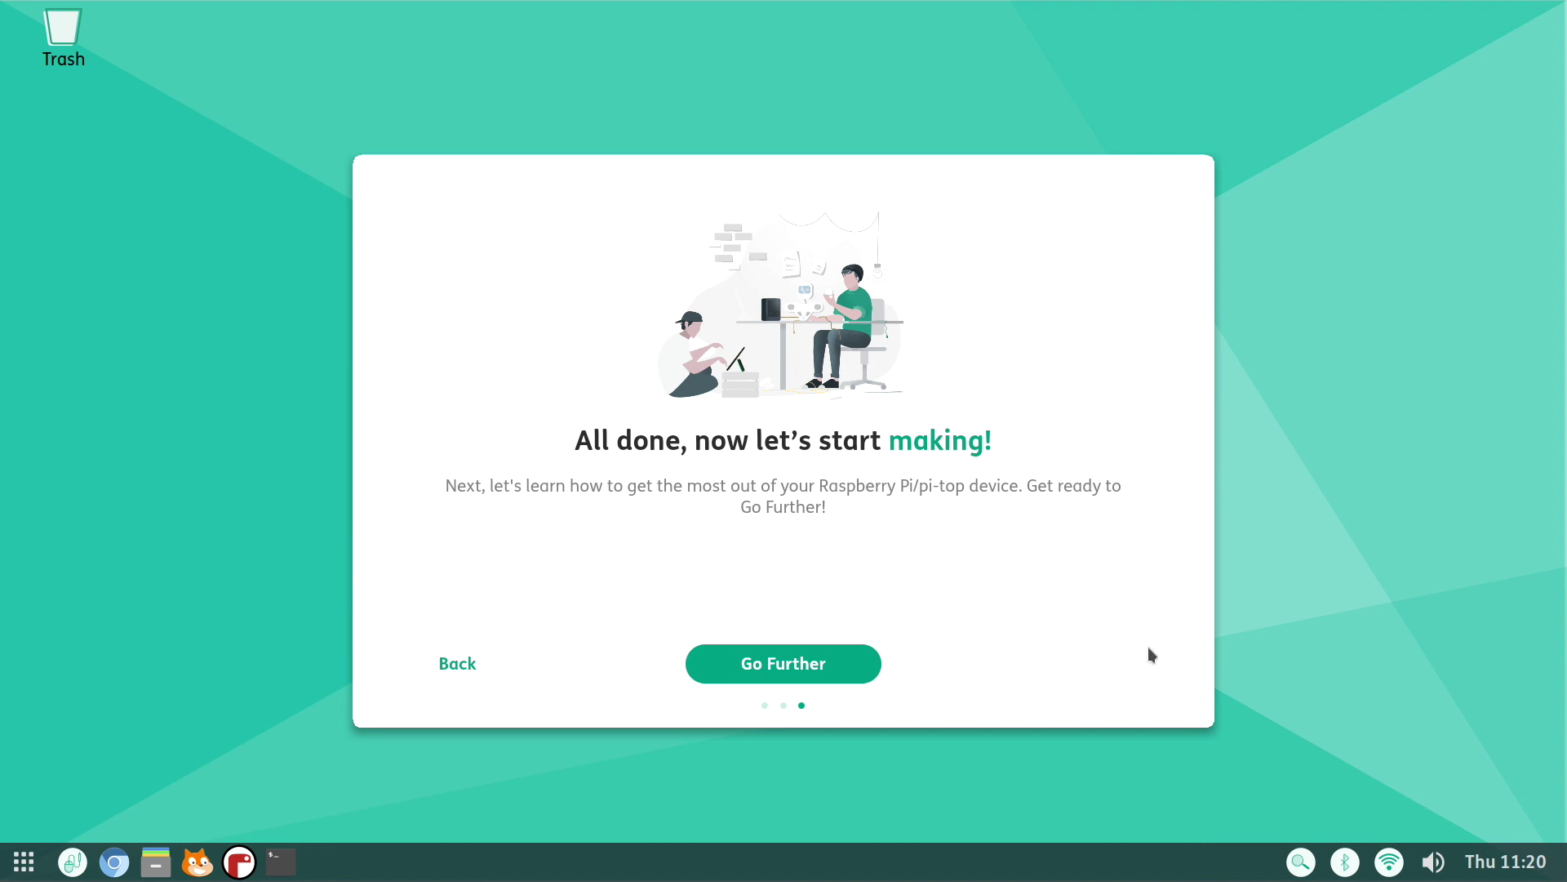
left_click(846, 676)
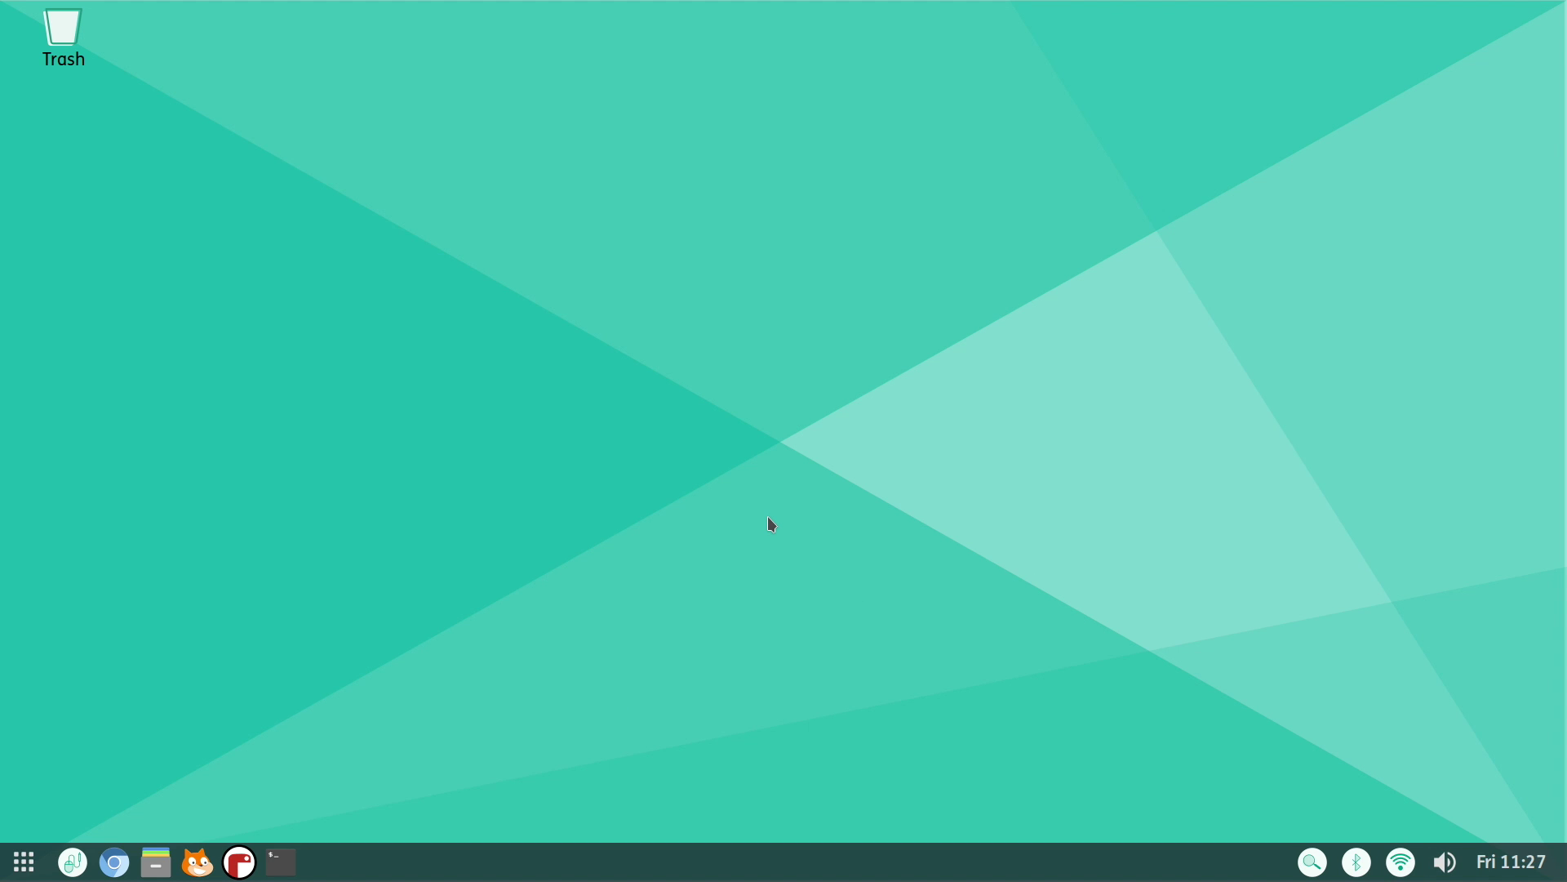
left_click_drag(461, 258, 529, 214)
left_click_drag(556, 257, 987, 614)
left_click(24, 862)
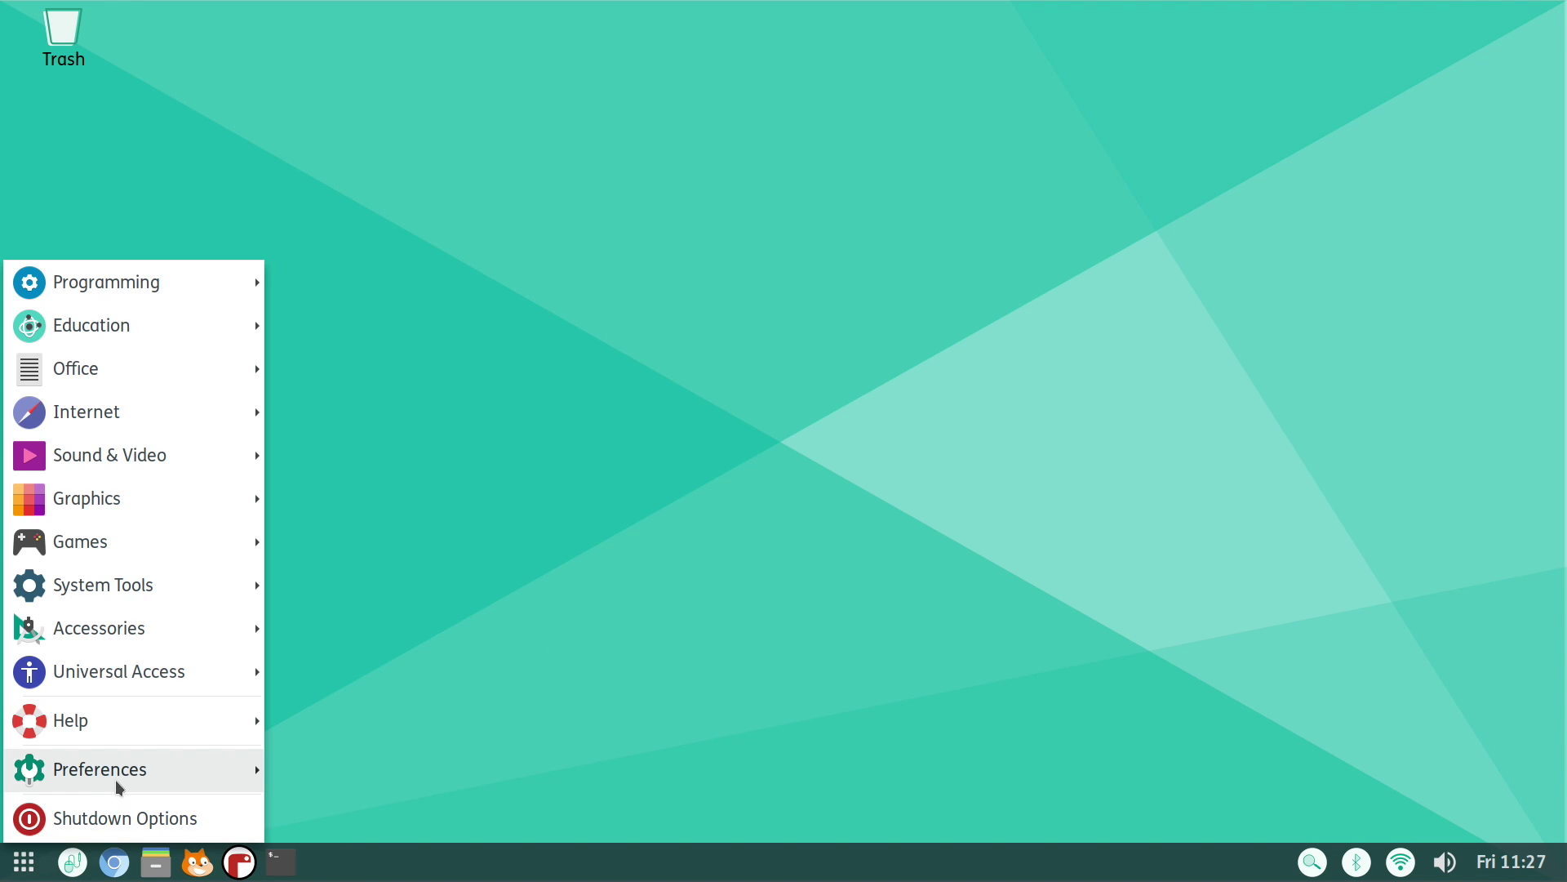
mouse_move(128, 771)
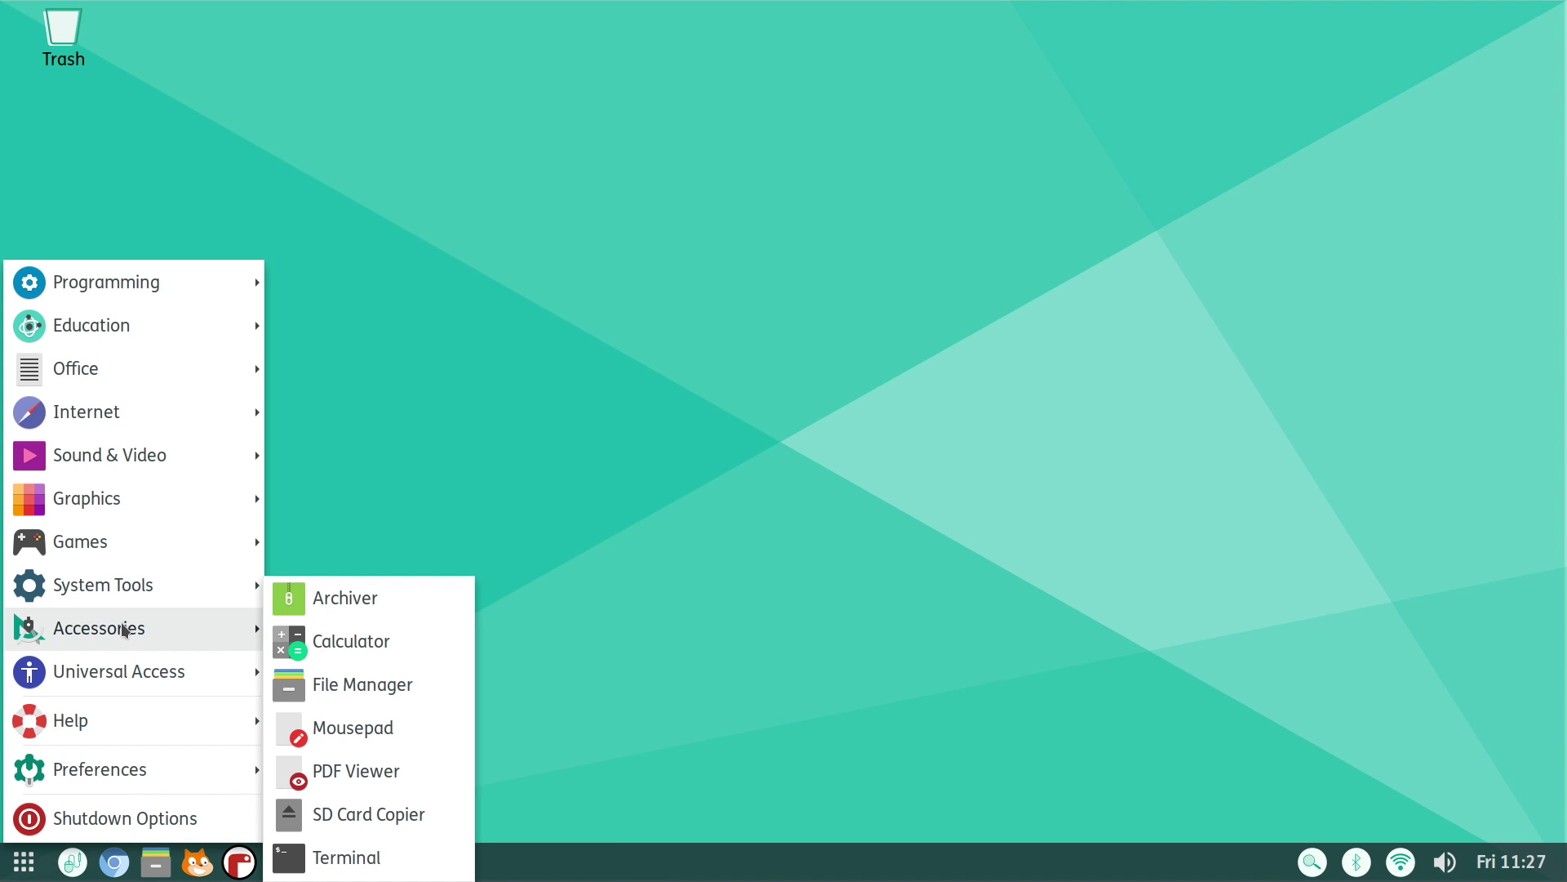
mouse_move(126, 600)
left_click(381, 679)
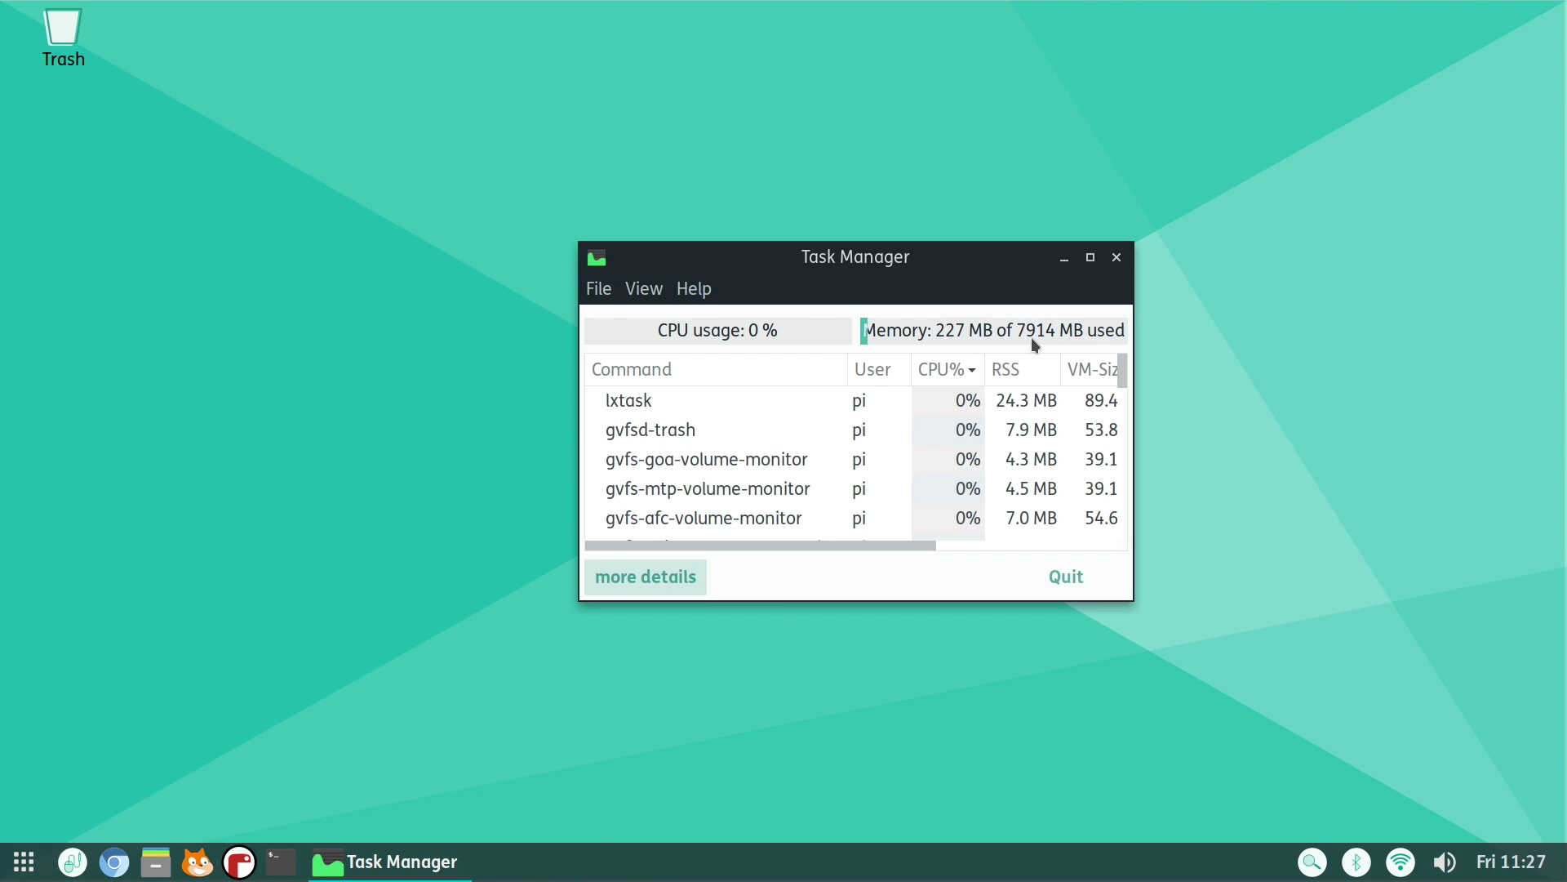
left_click(1117, 257)
Browse the Internet, Sound & Video, Graphics and Games menu categories, then launch Minecraft Pi.
left_click(33, 867)
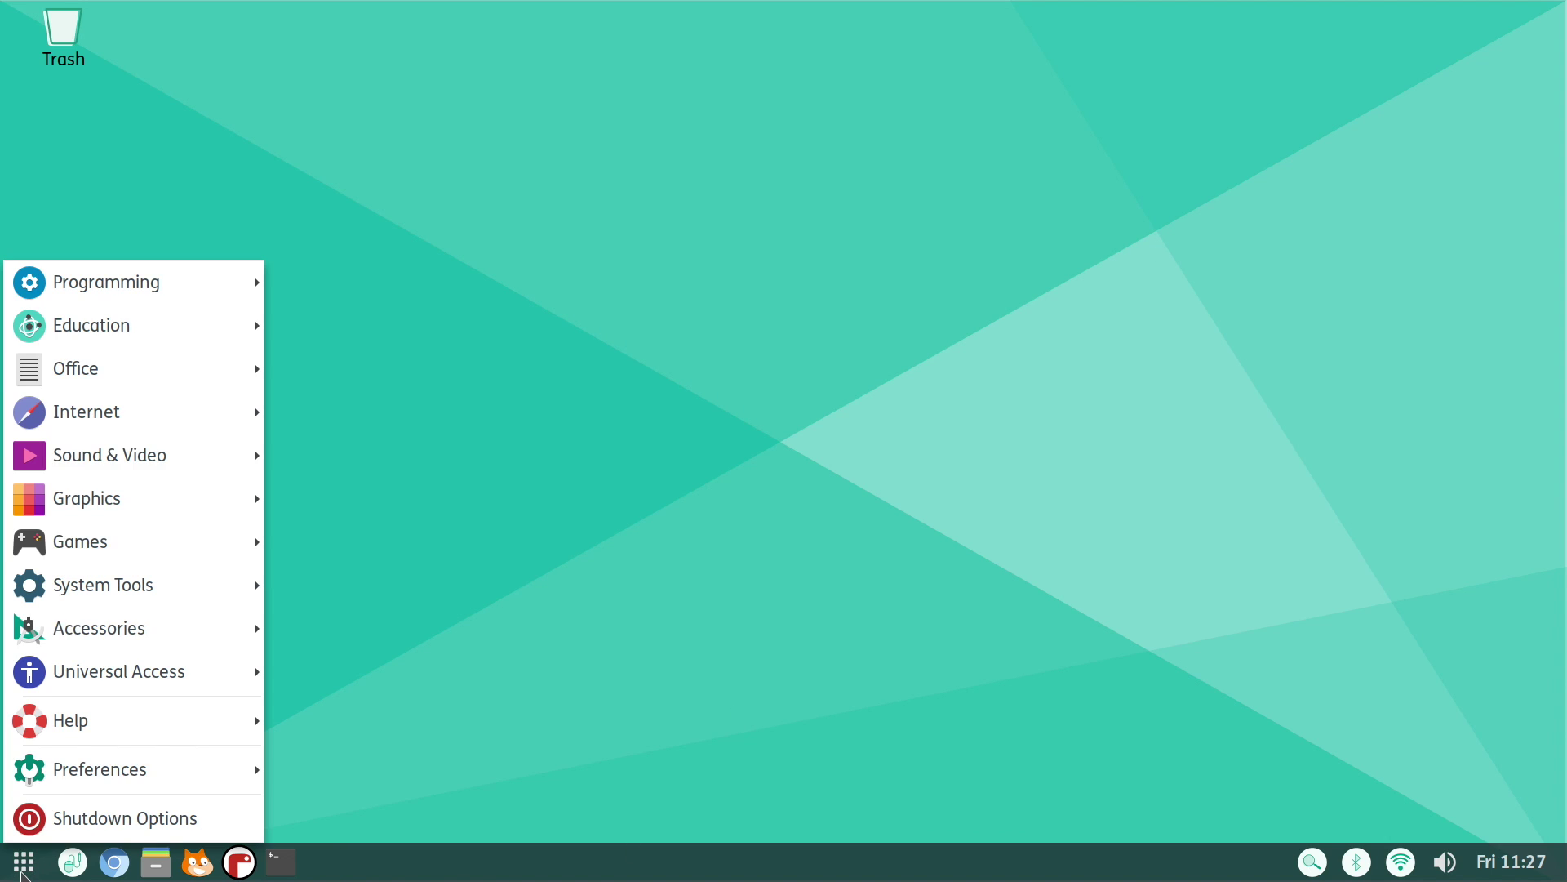
mouse_move(97, 294)
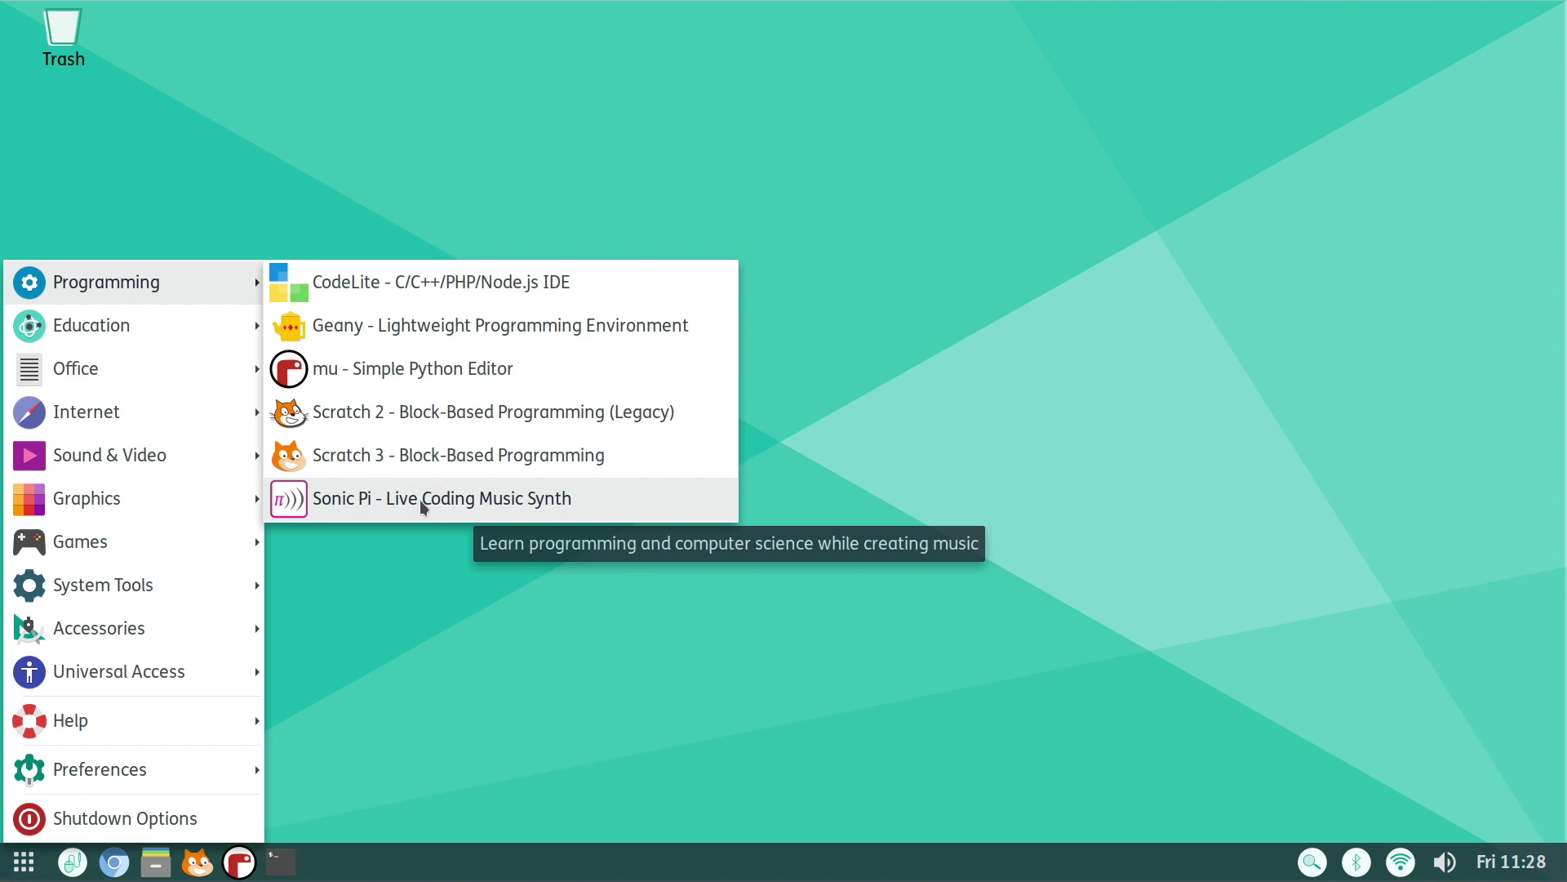
mouse_move(125, 354)
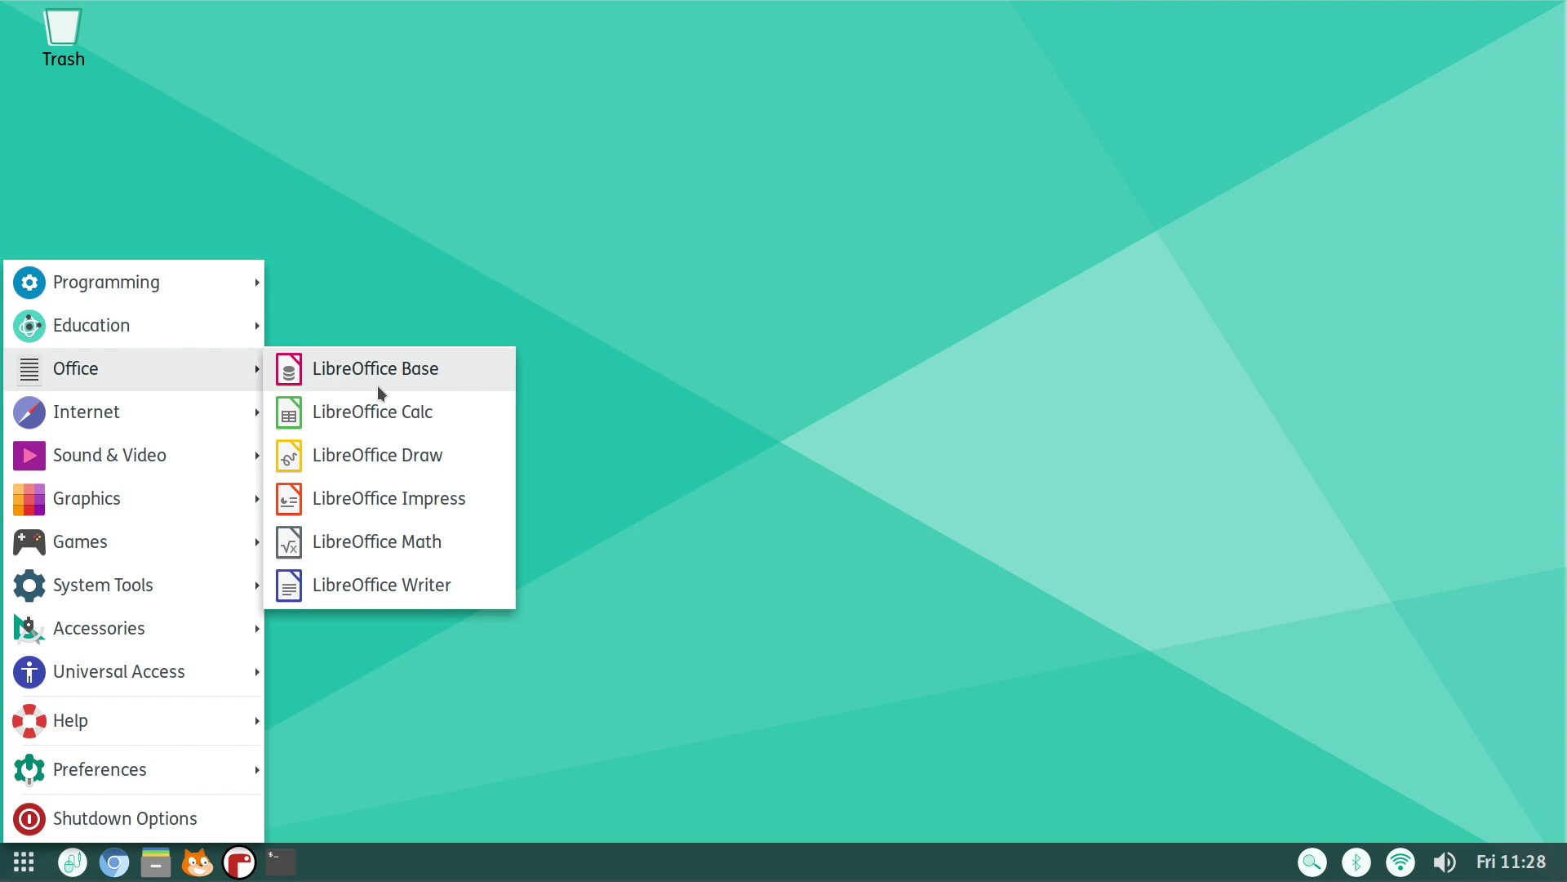
mouse_move(217, 413)
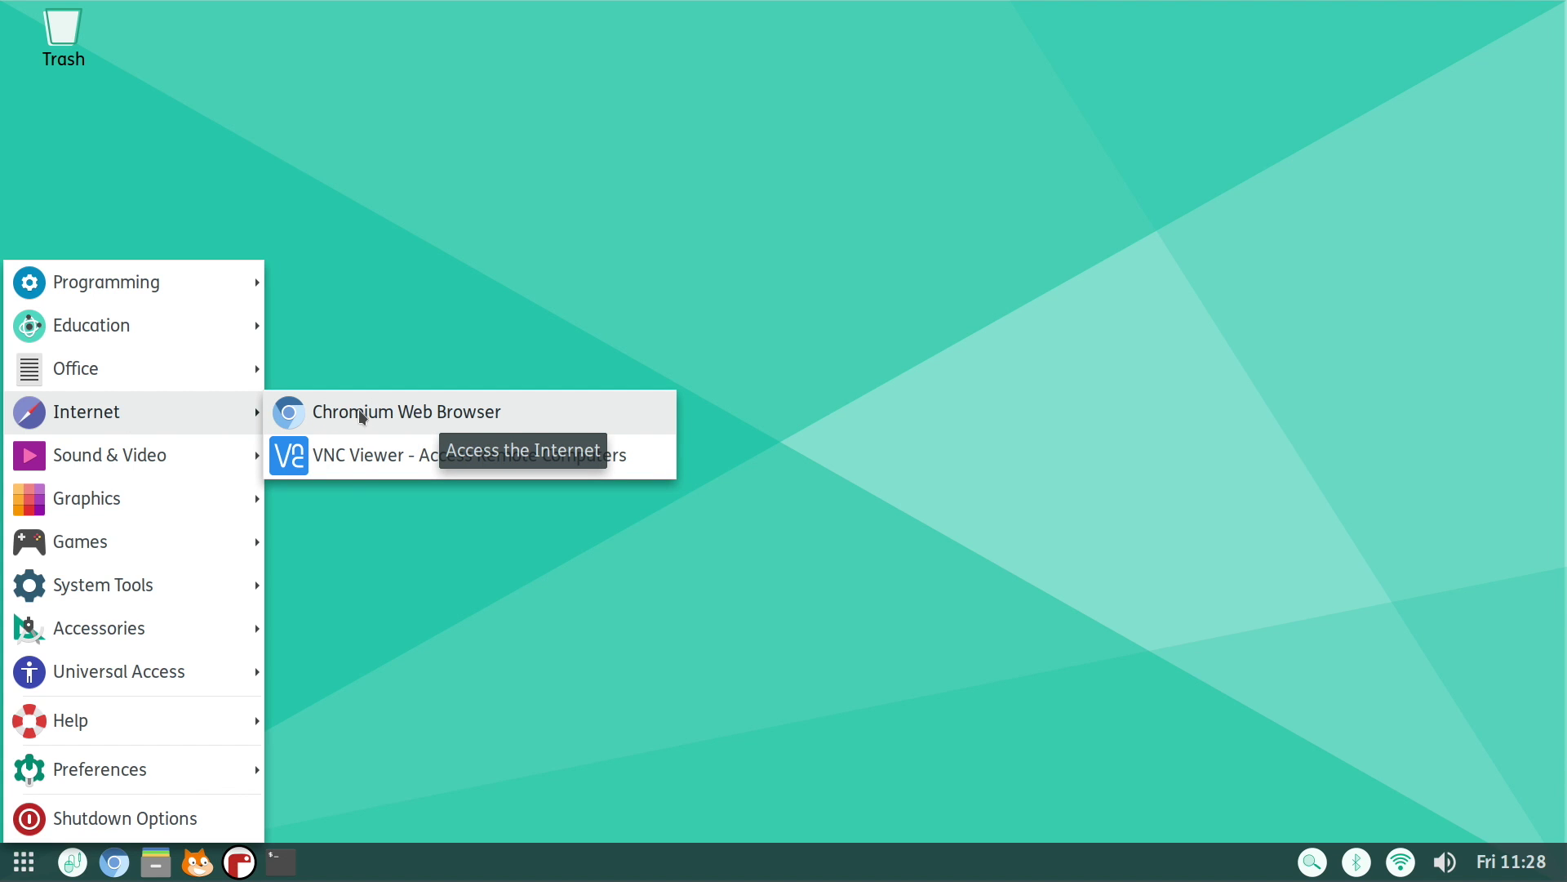
mouse_move(164, 451)
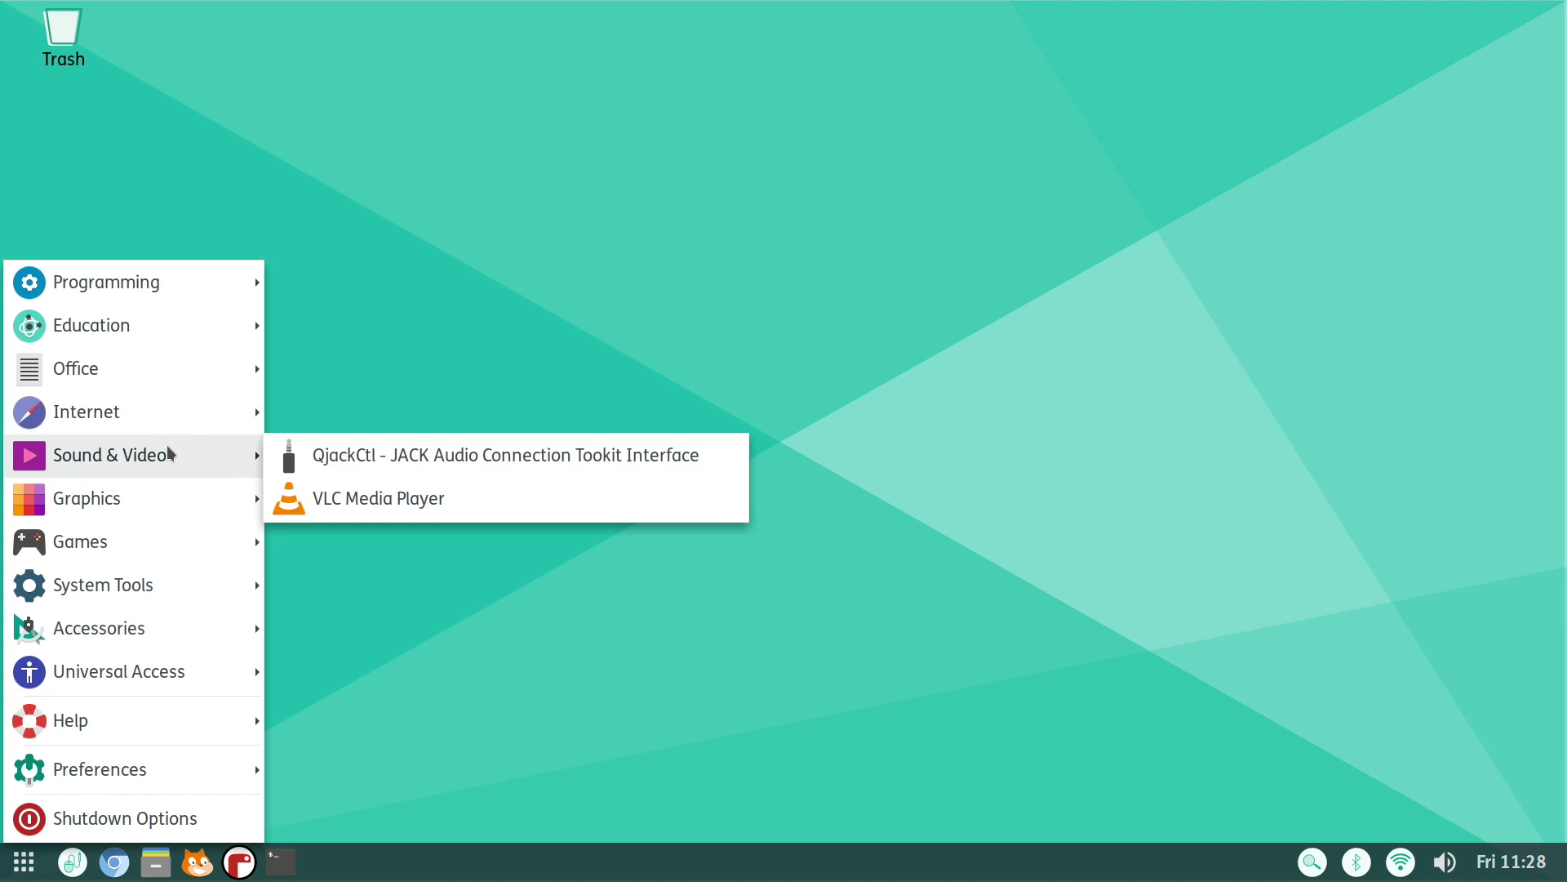
mouse_move(224, 486)
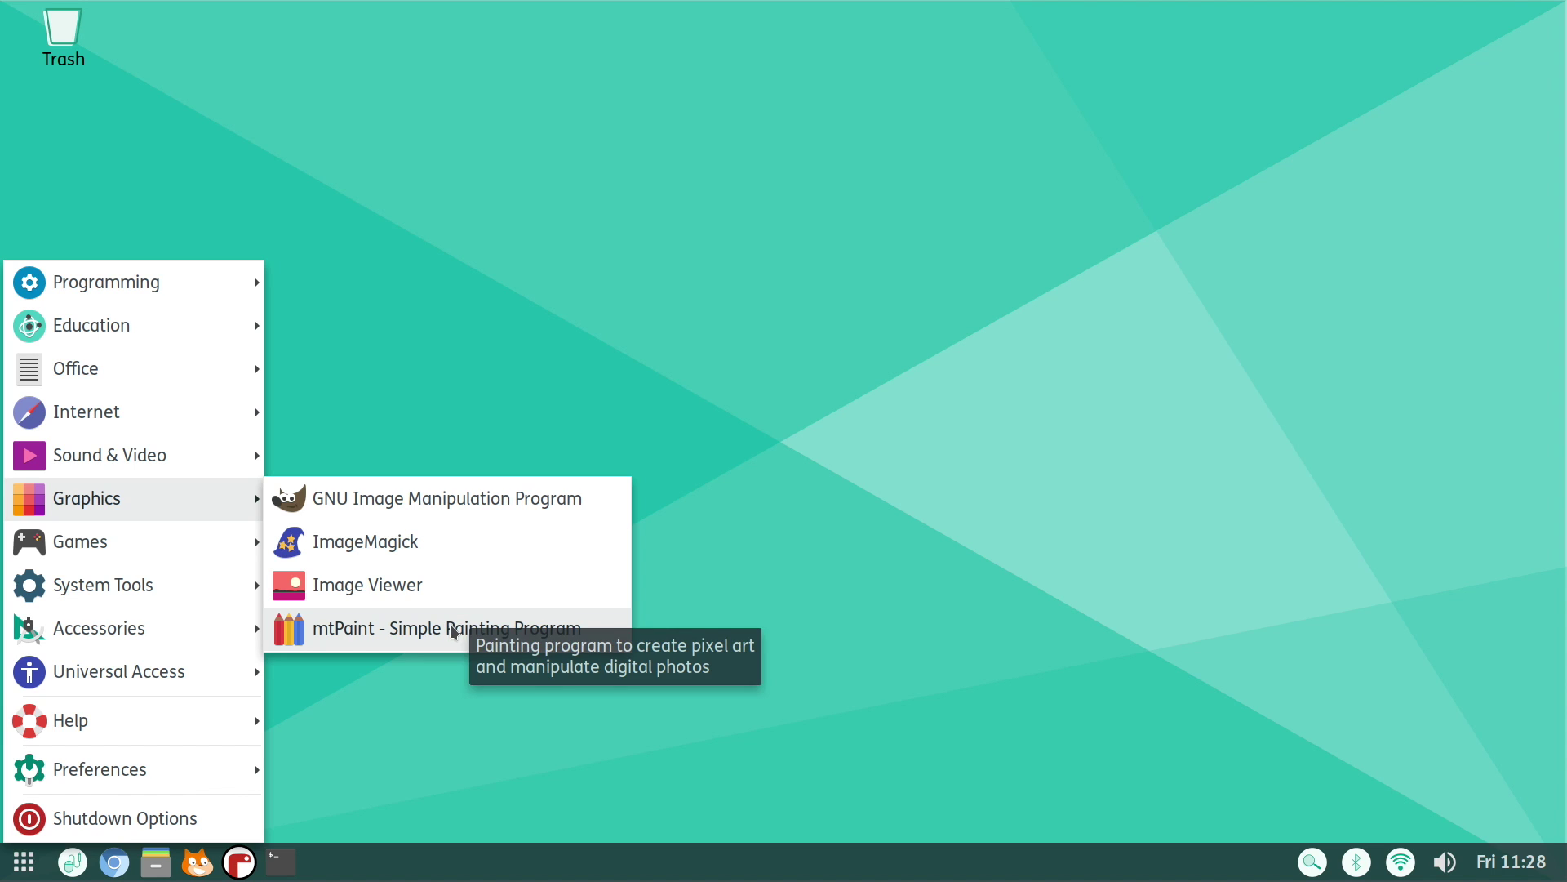
mouse_move(104, 536)
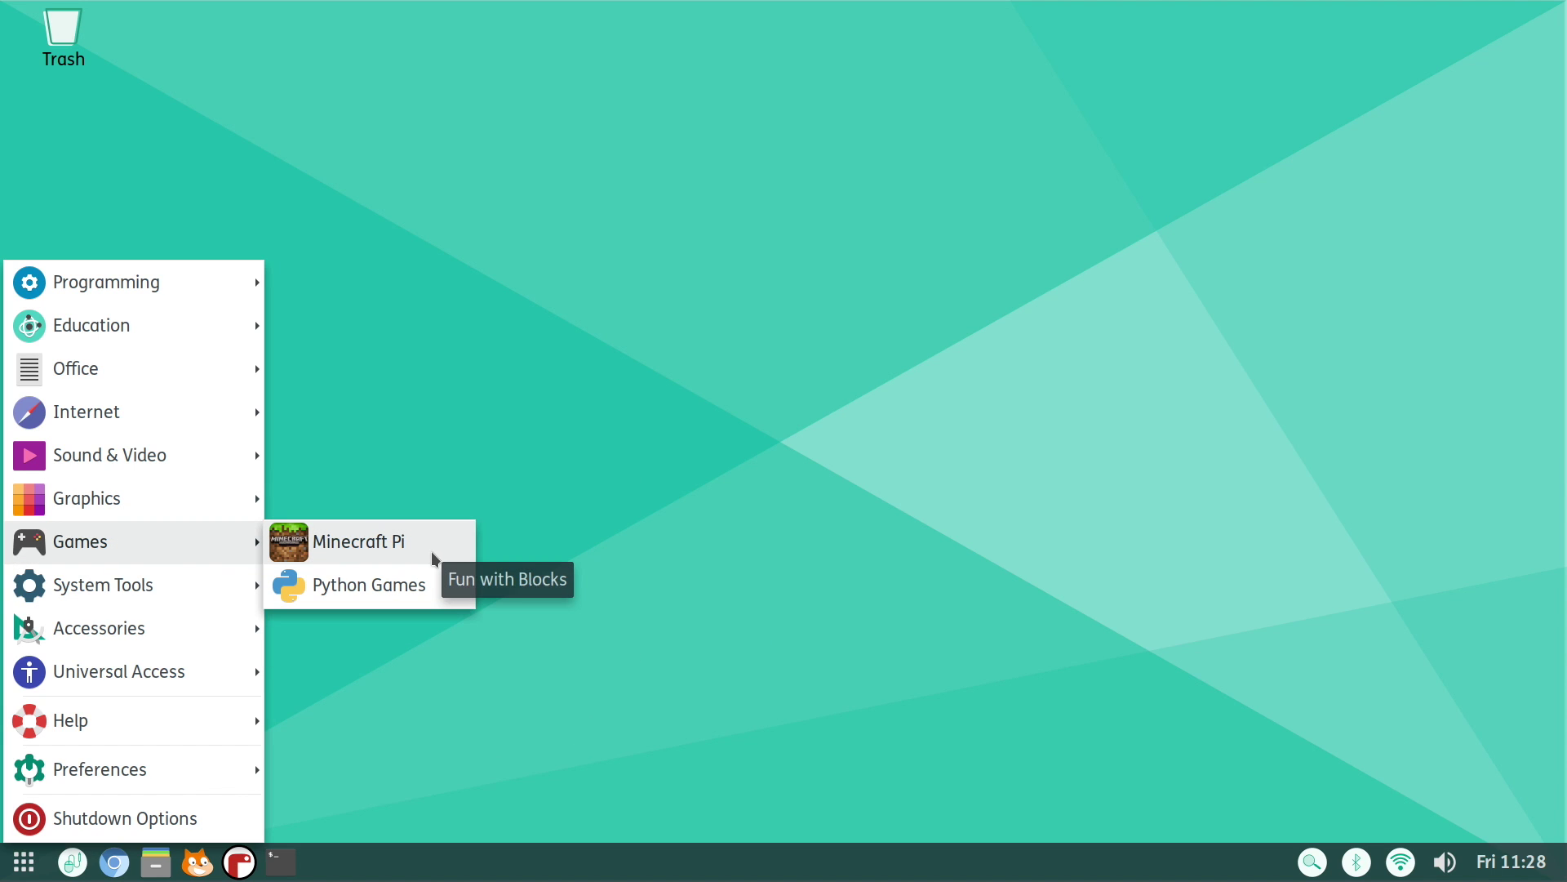
left_click(395, 545)
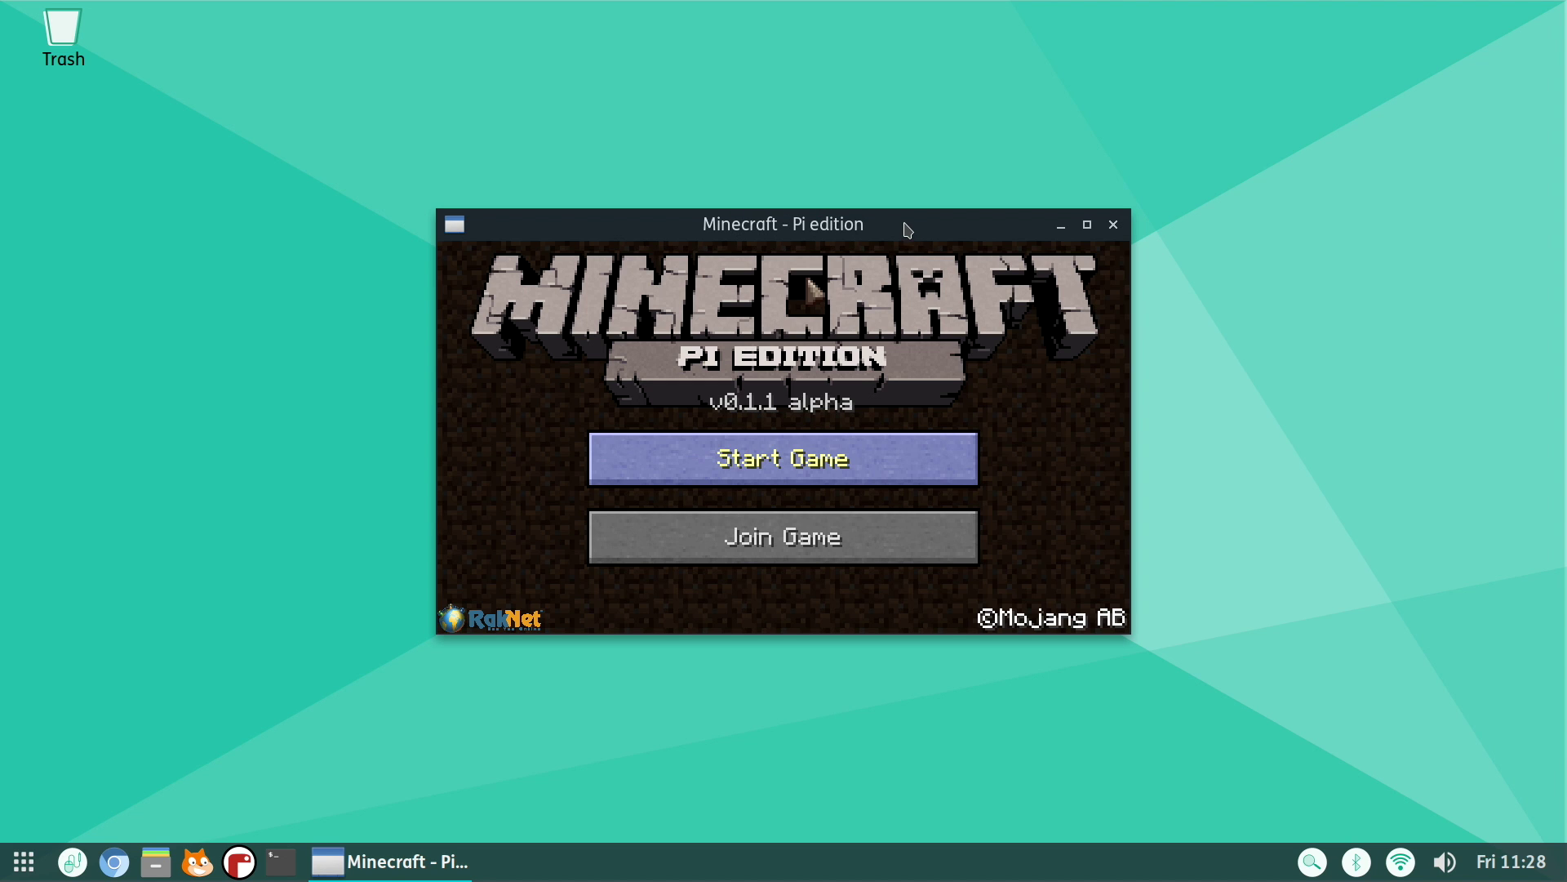
Create a new Minecraft Pi world, look around briefly, then exit and close the game.
left_click(802, 469)
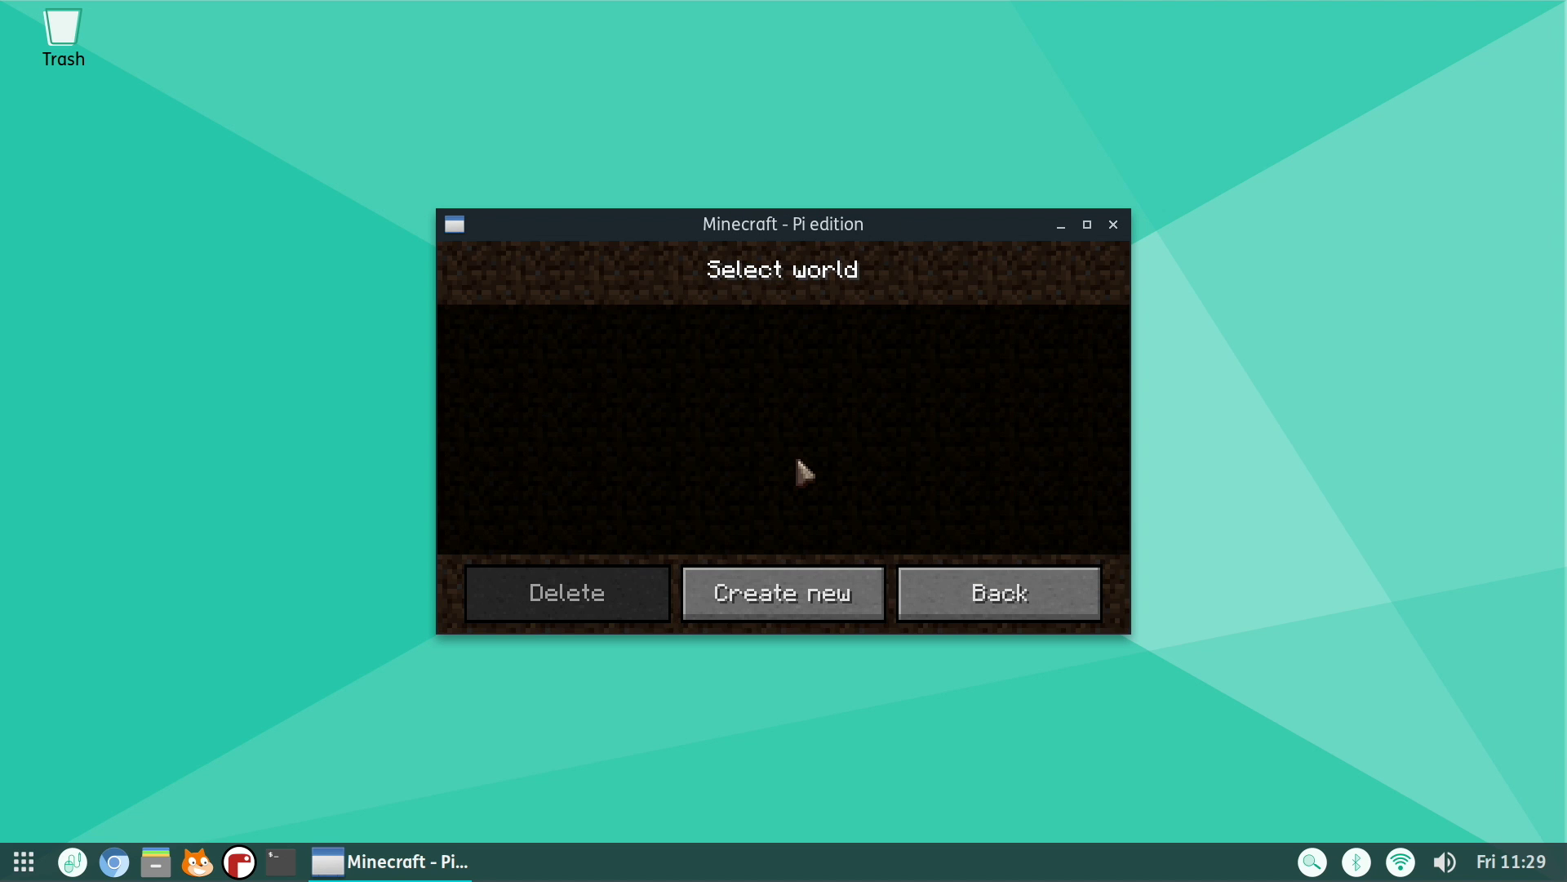
left_click(792, 600)
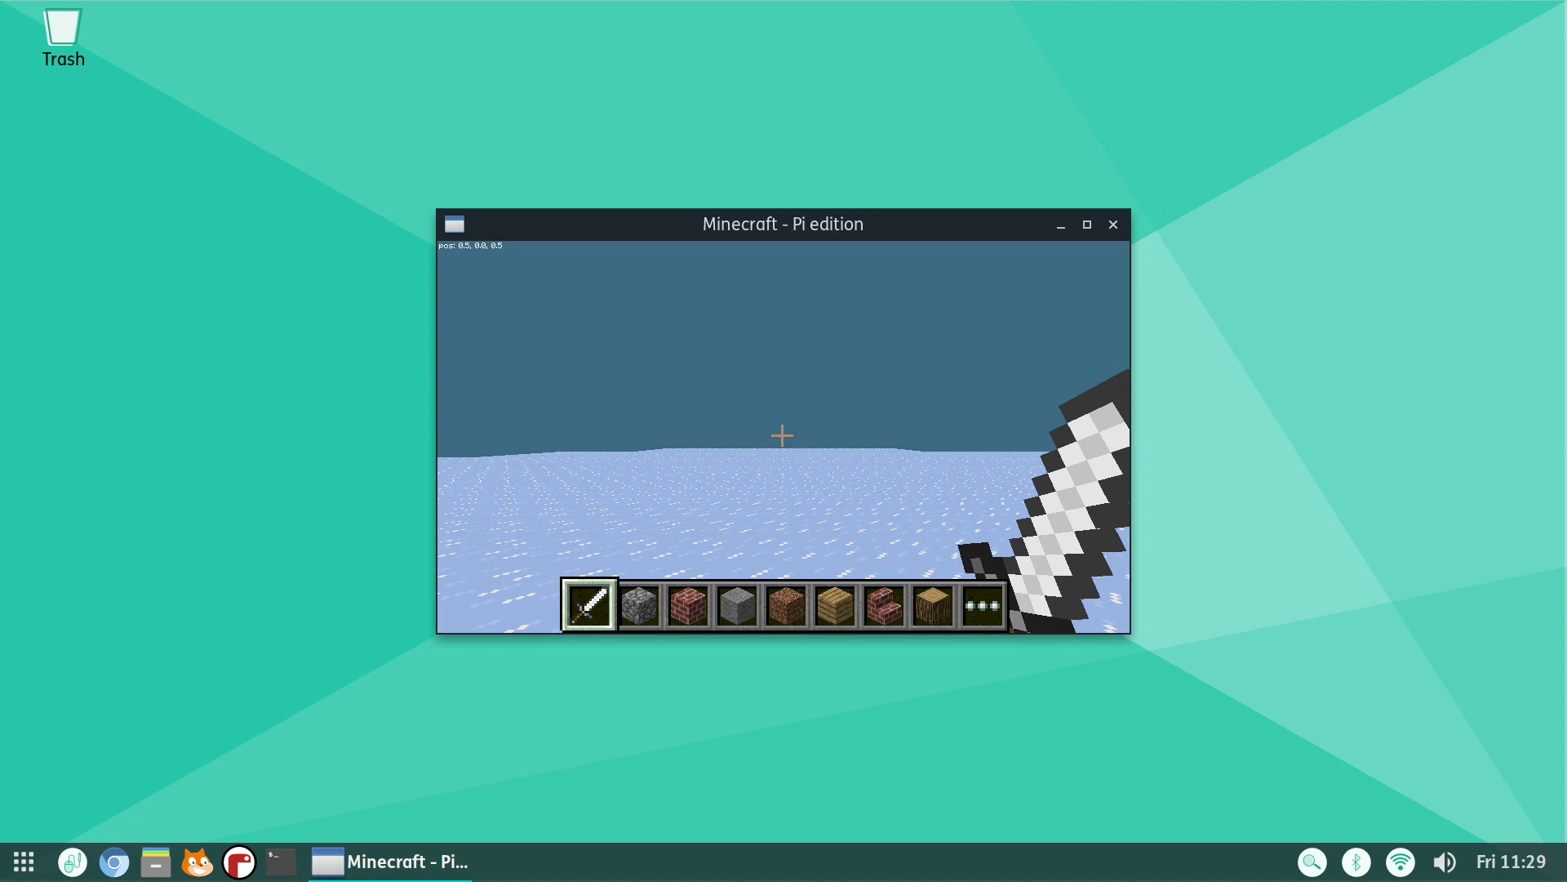
mouse_move(782, 435)
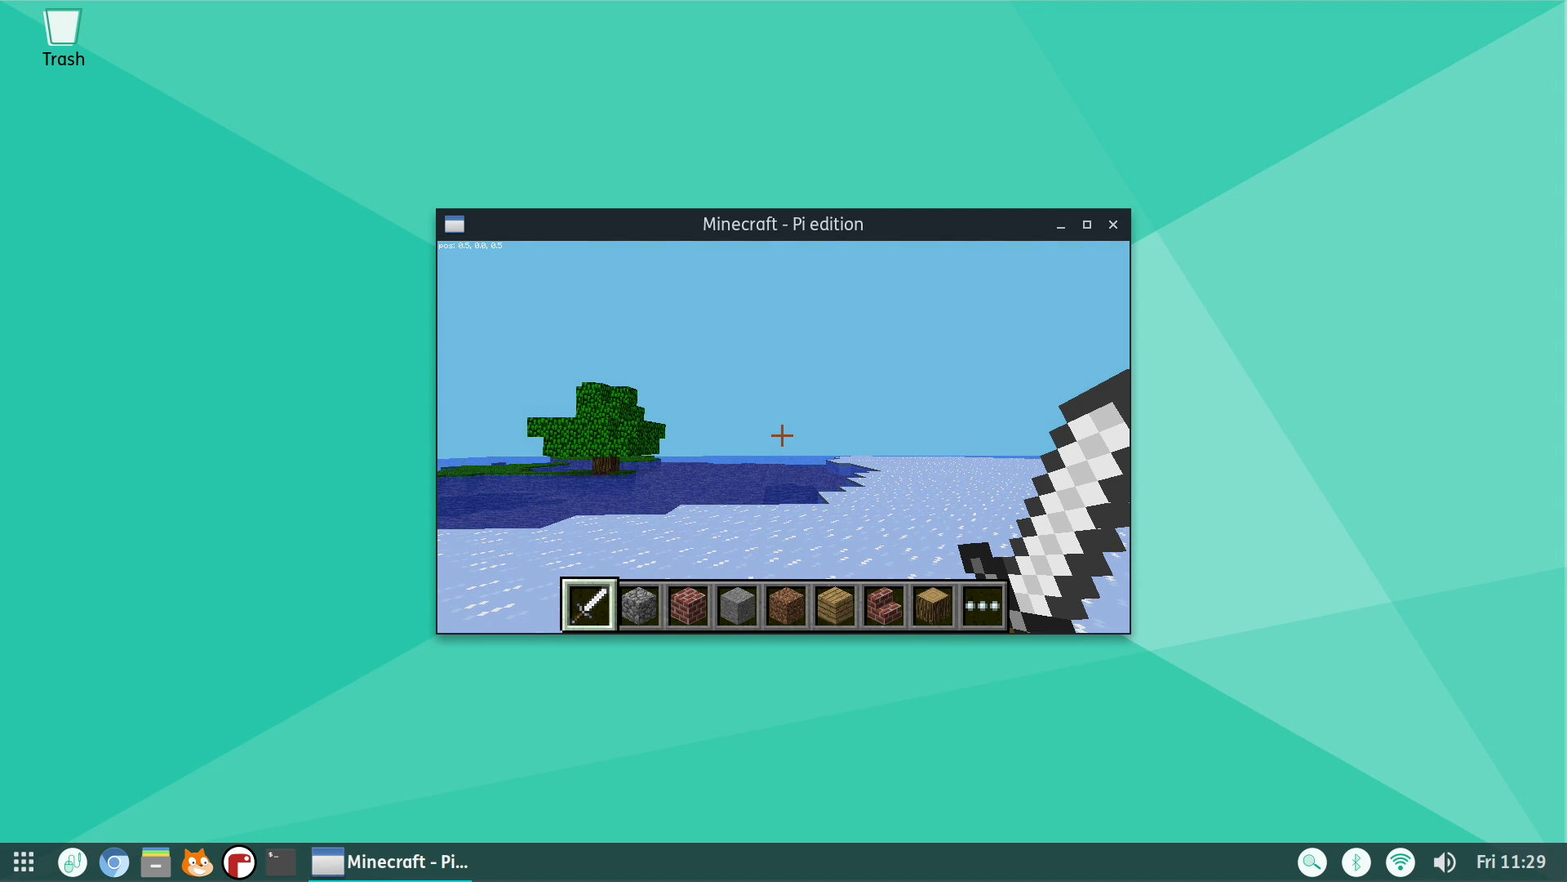
key("Escape")
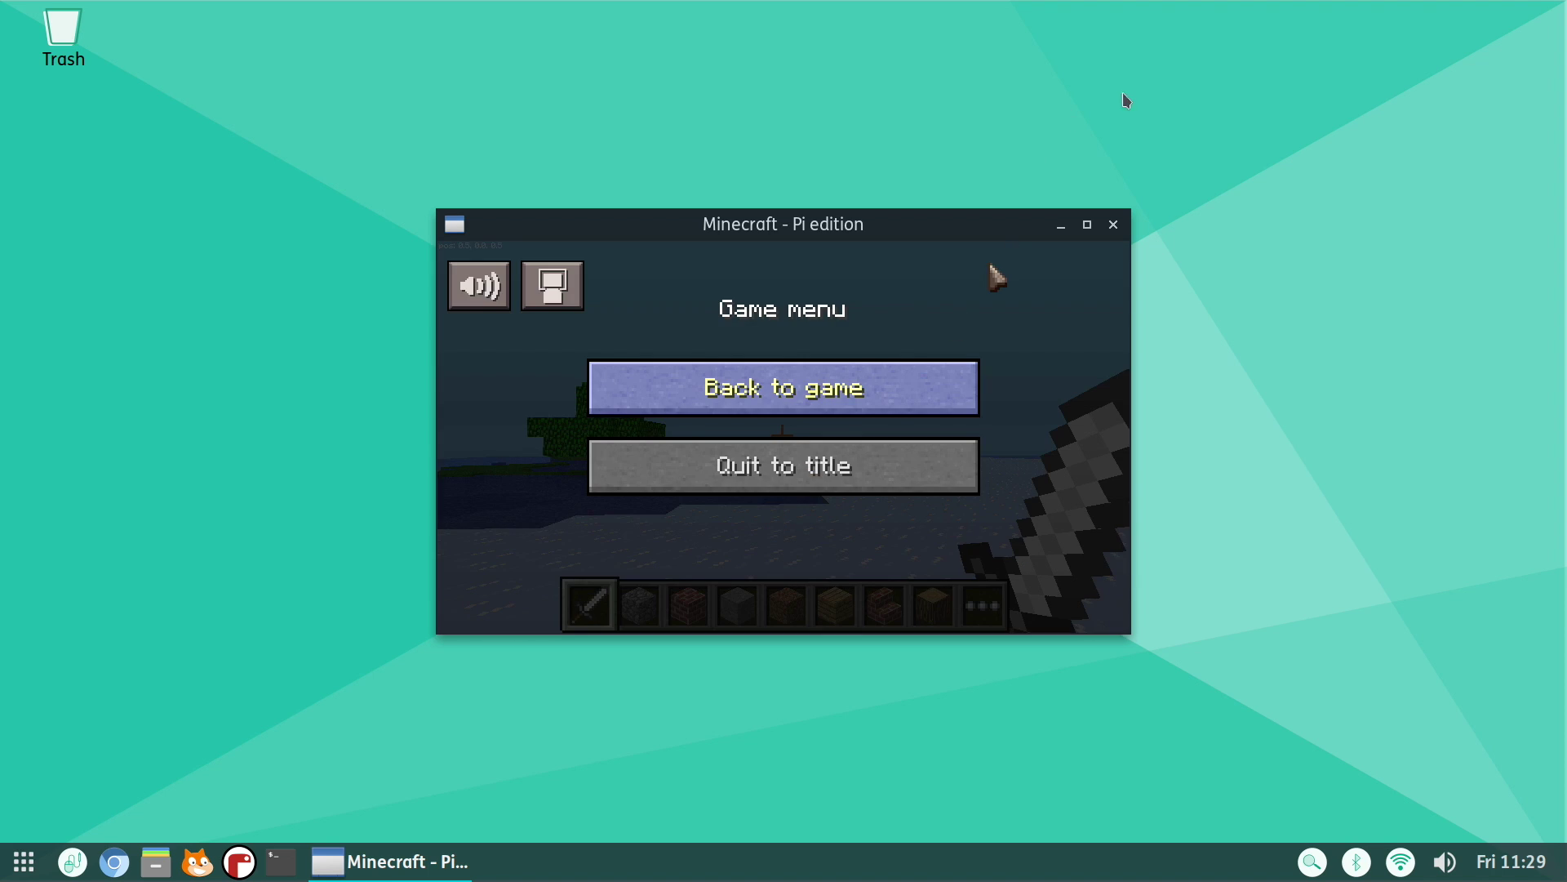
left_click(1113, 223)
left_click(24, 861)
mouse_move(108, 589)
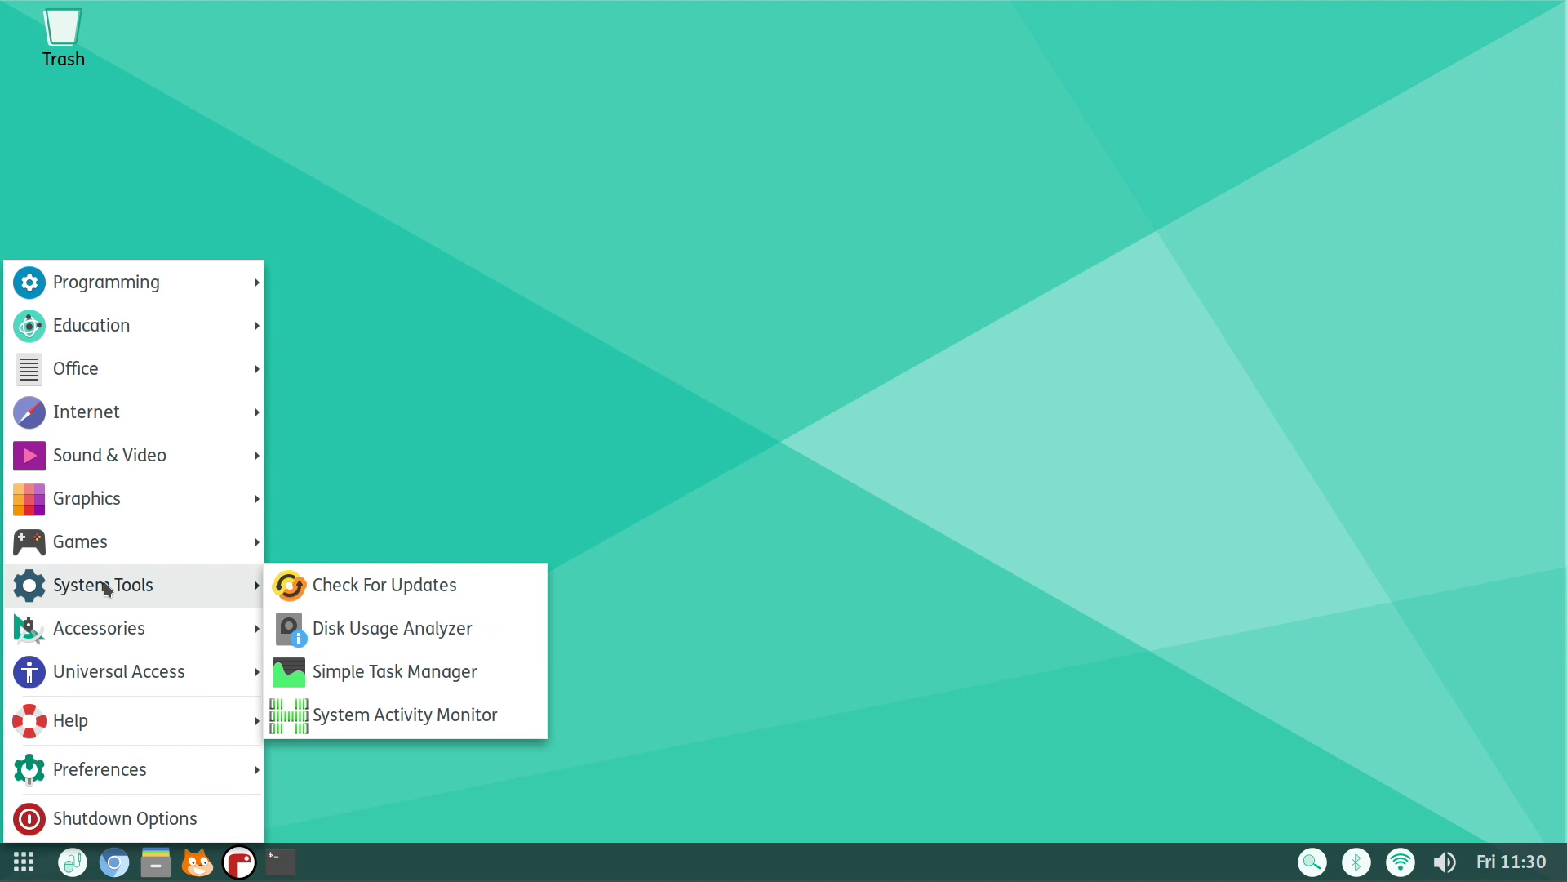
Run System Tools > Check For Updates to start the Software Updater's update check.
left_click(394, 592)
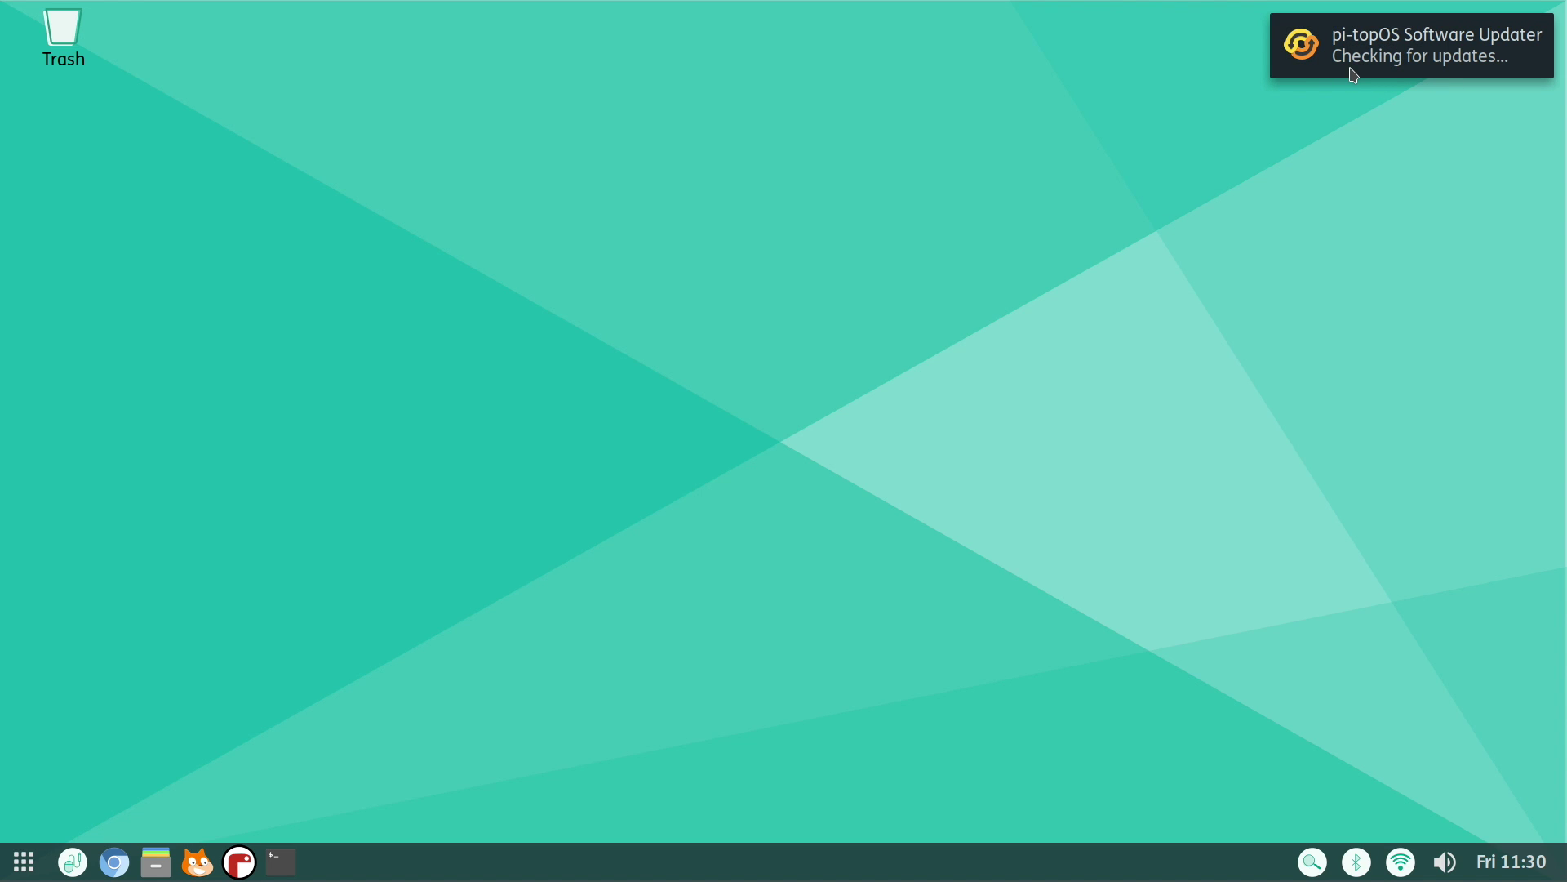
left_click(24, 863)
mouse_move(118, 602)
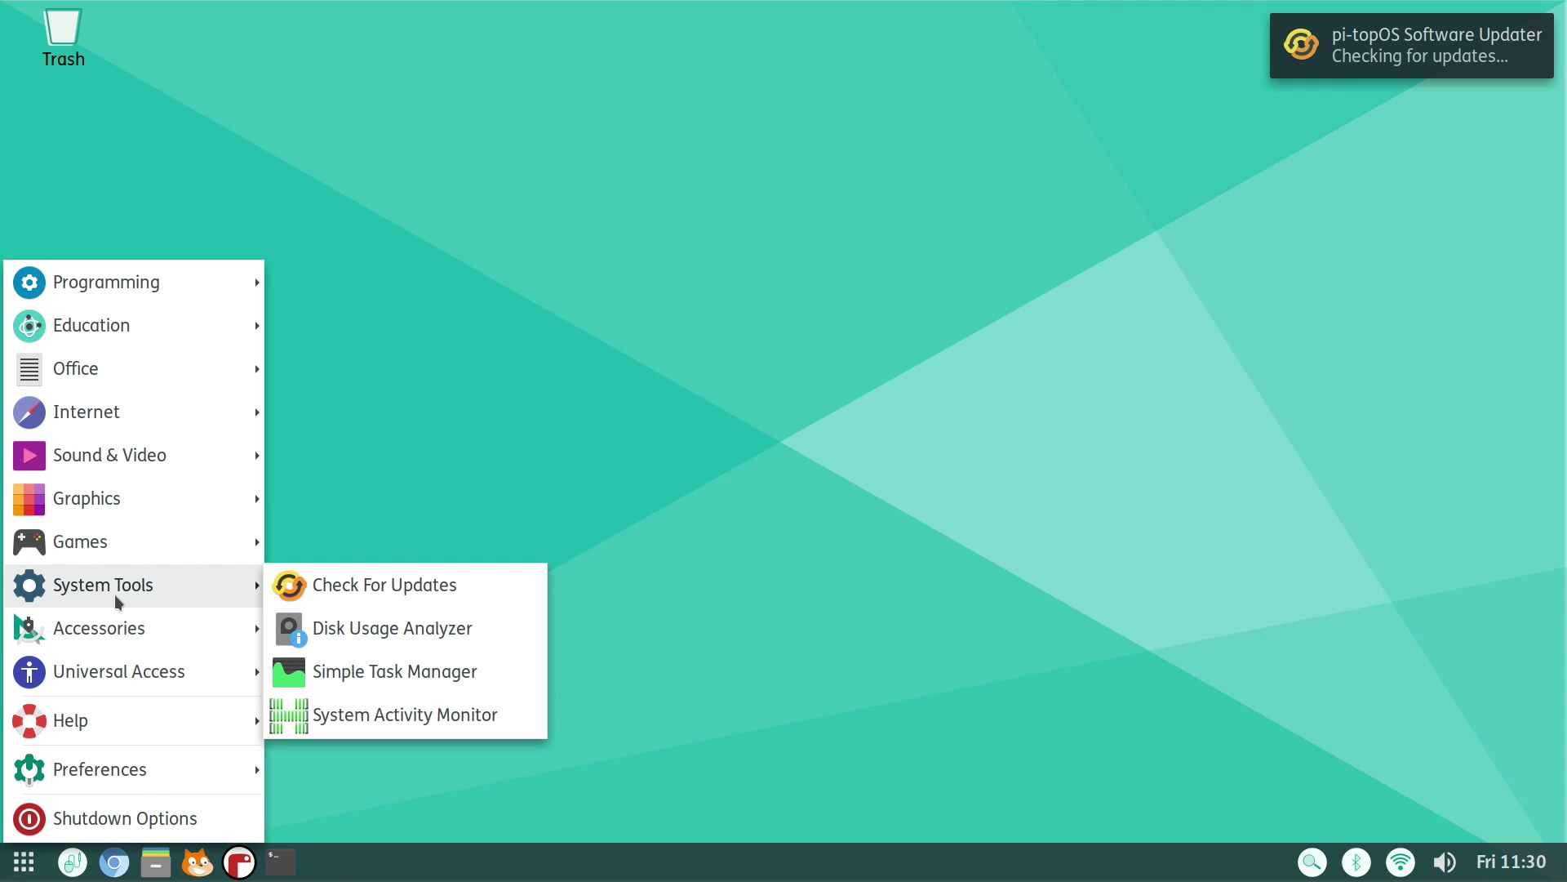
Launch Simple Task Manager and System Activity Monitor (htop), arranging both windows side by side.
left_click(468, 680)
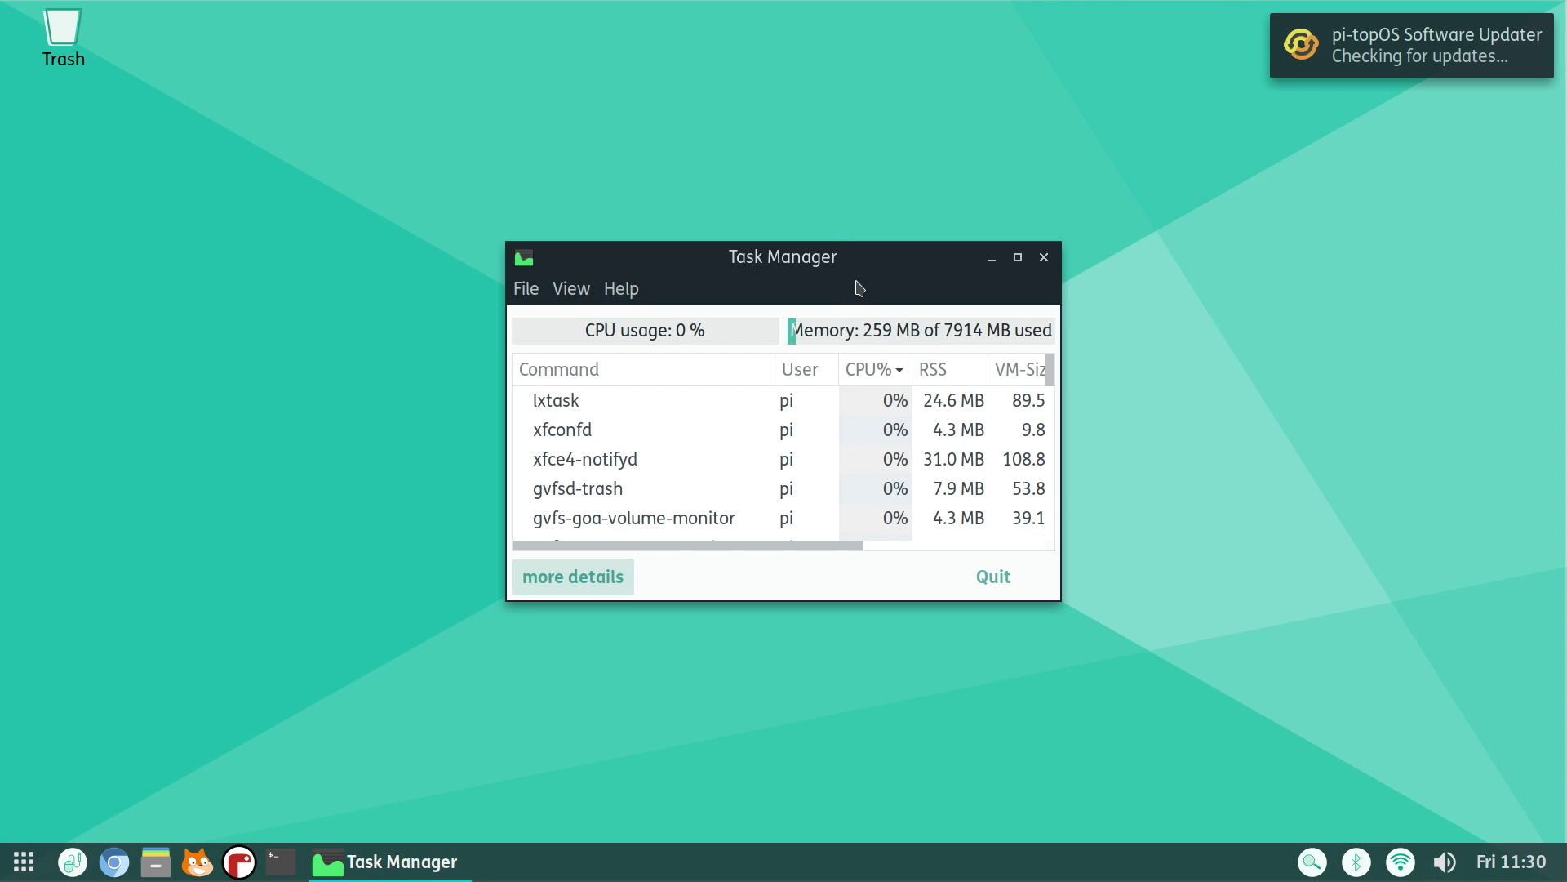
left_click_drag(870, 258, 933, 166)
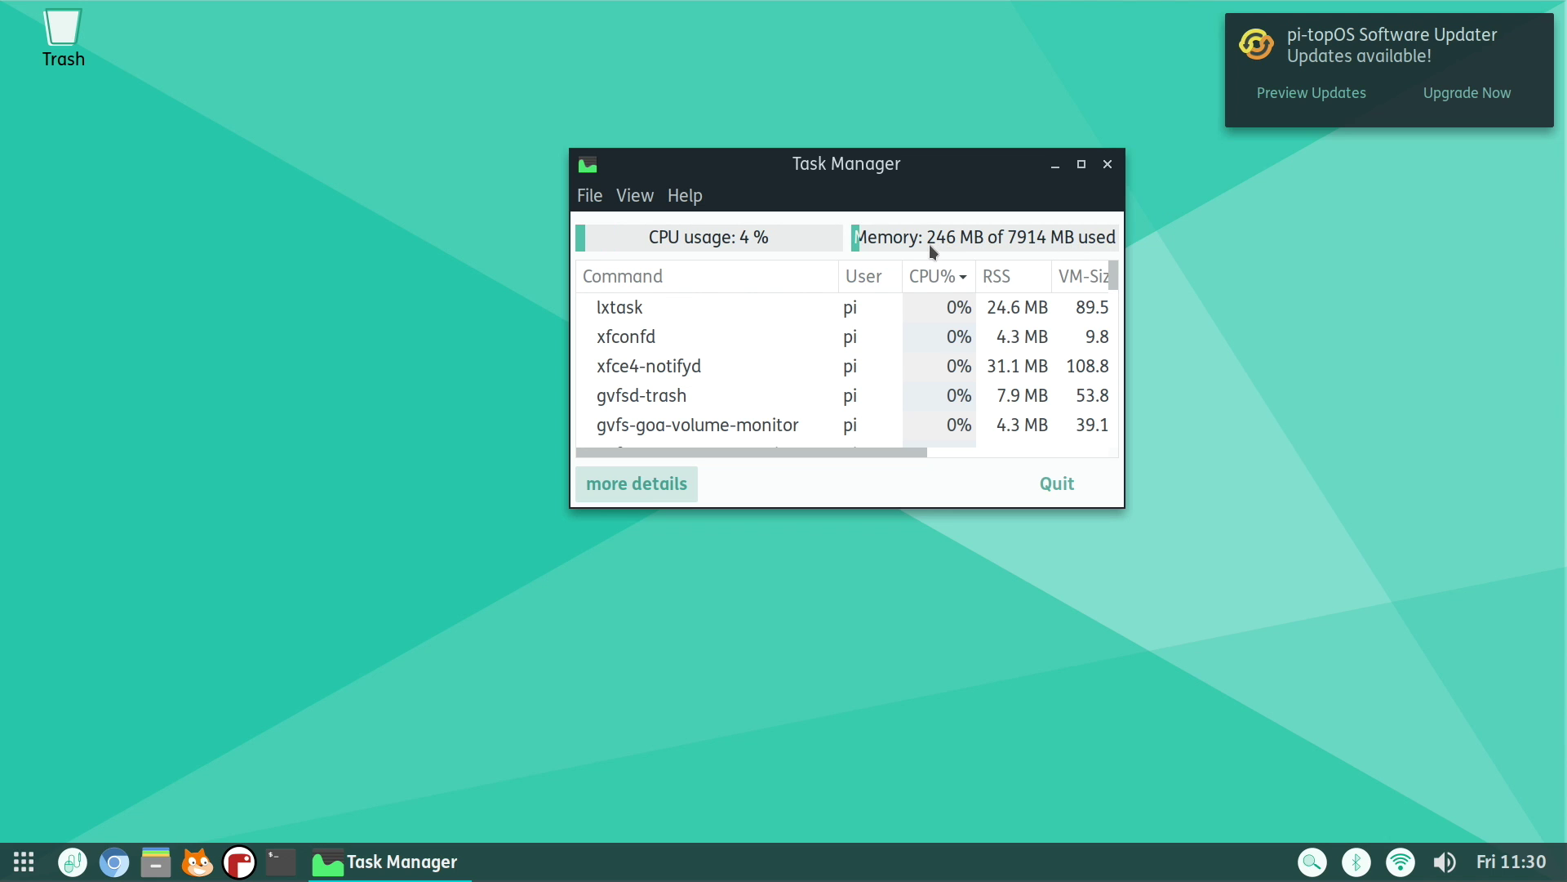
left_click(24, 862)
mouse_move(221, 619)
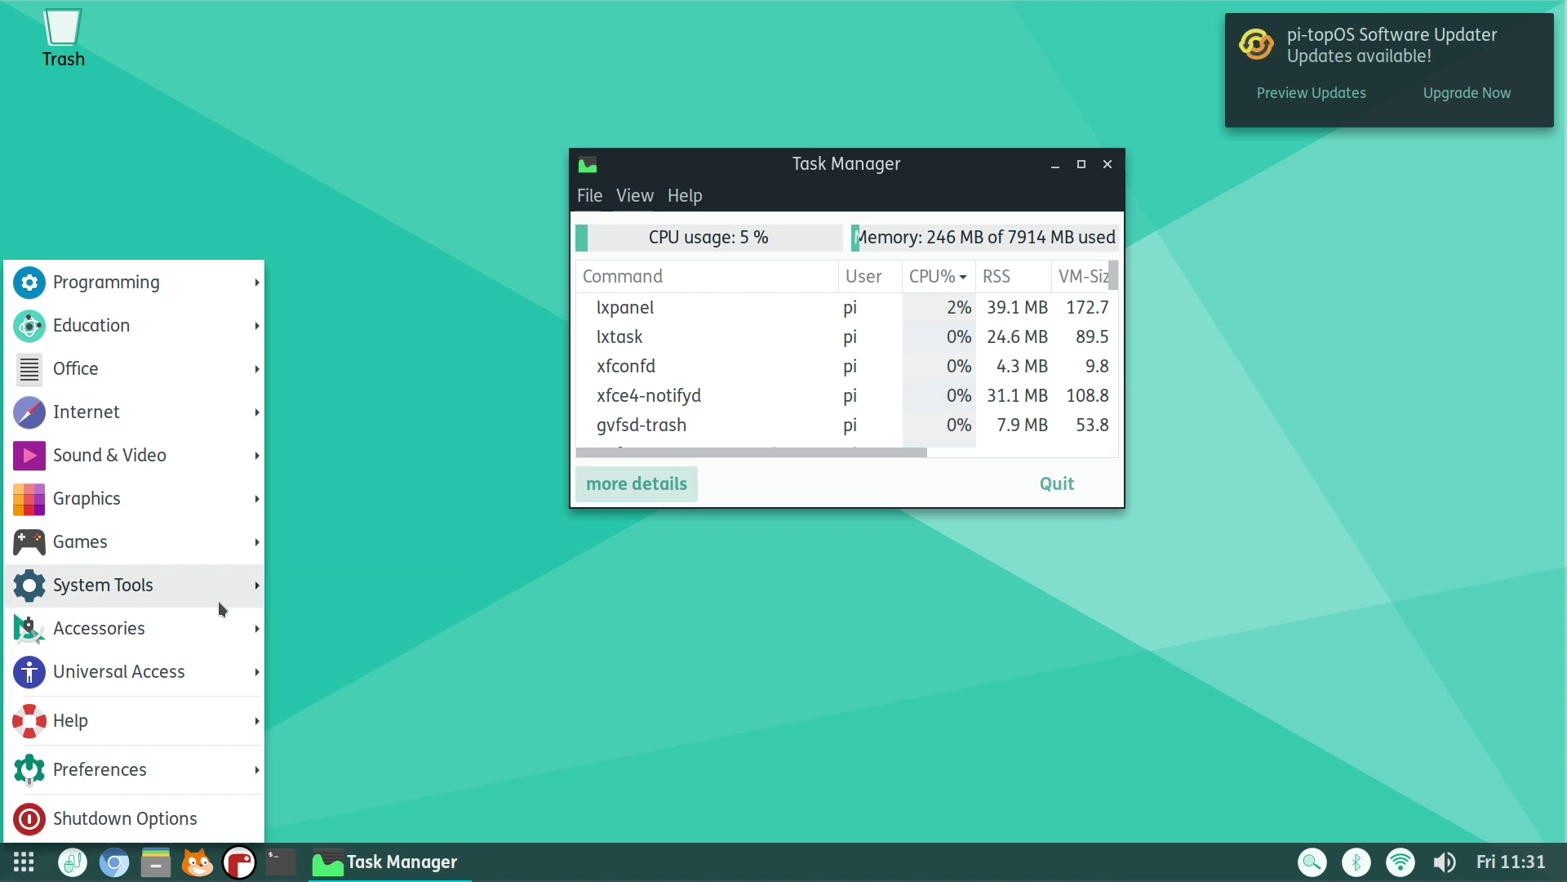
left_click(371, 718)
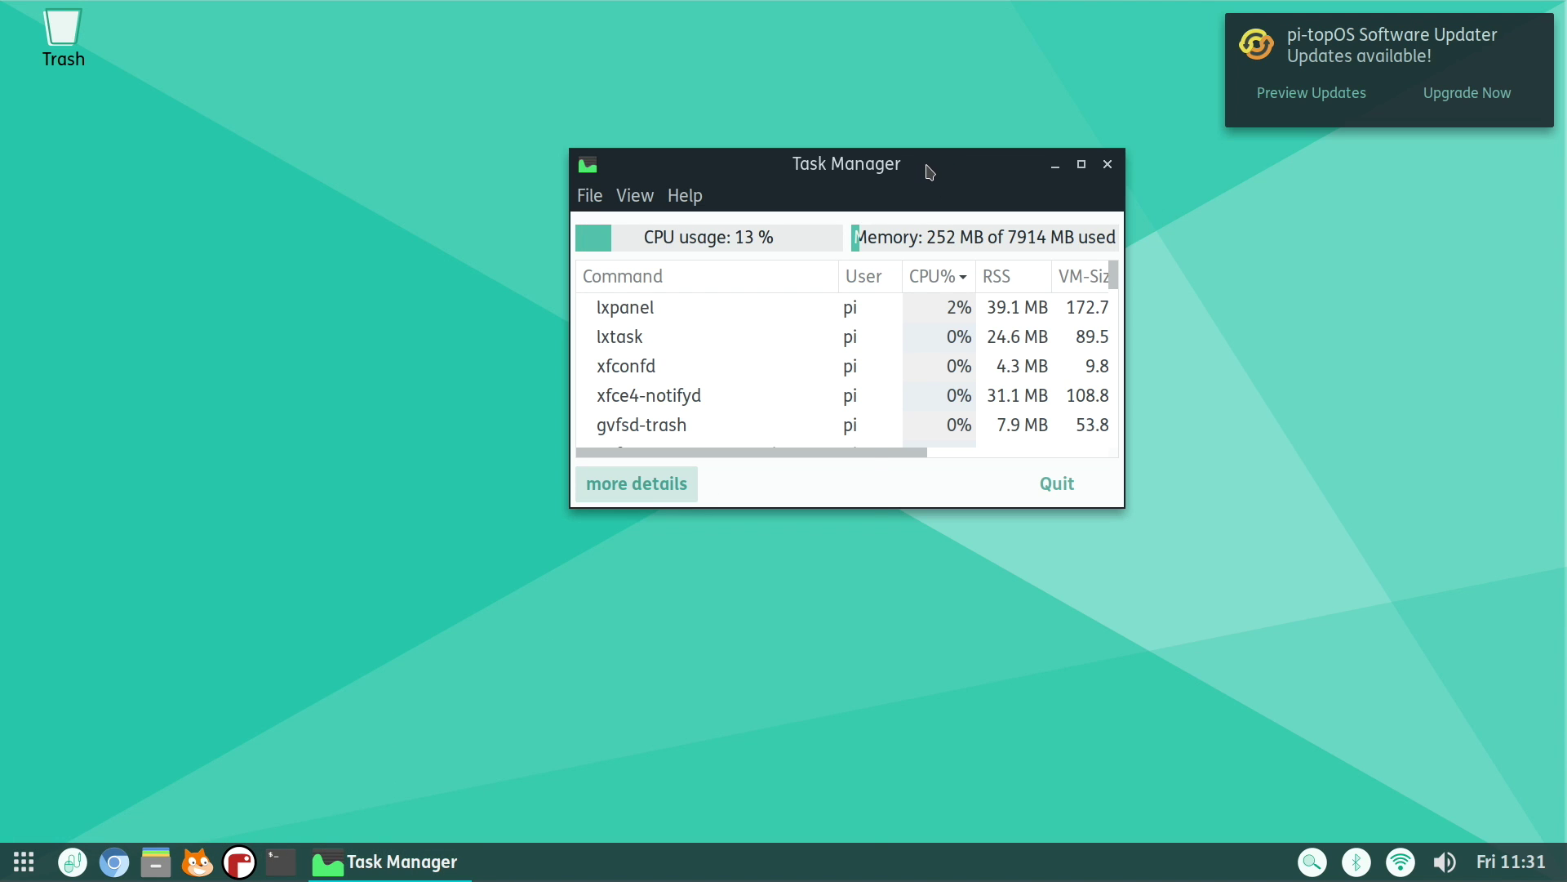
left_click_drag(928, 168, 1393, 218)
left_click_drag(635, 294, 739, 99)
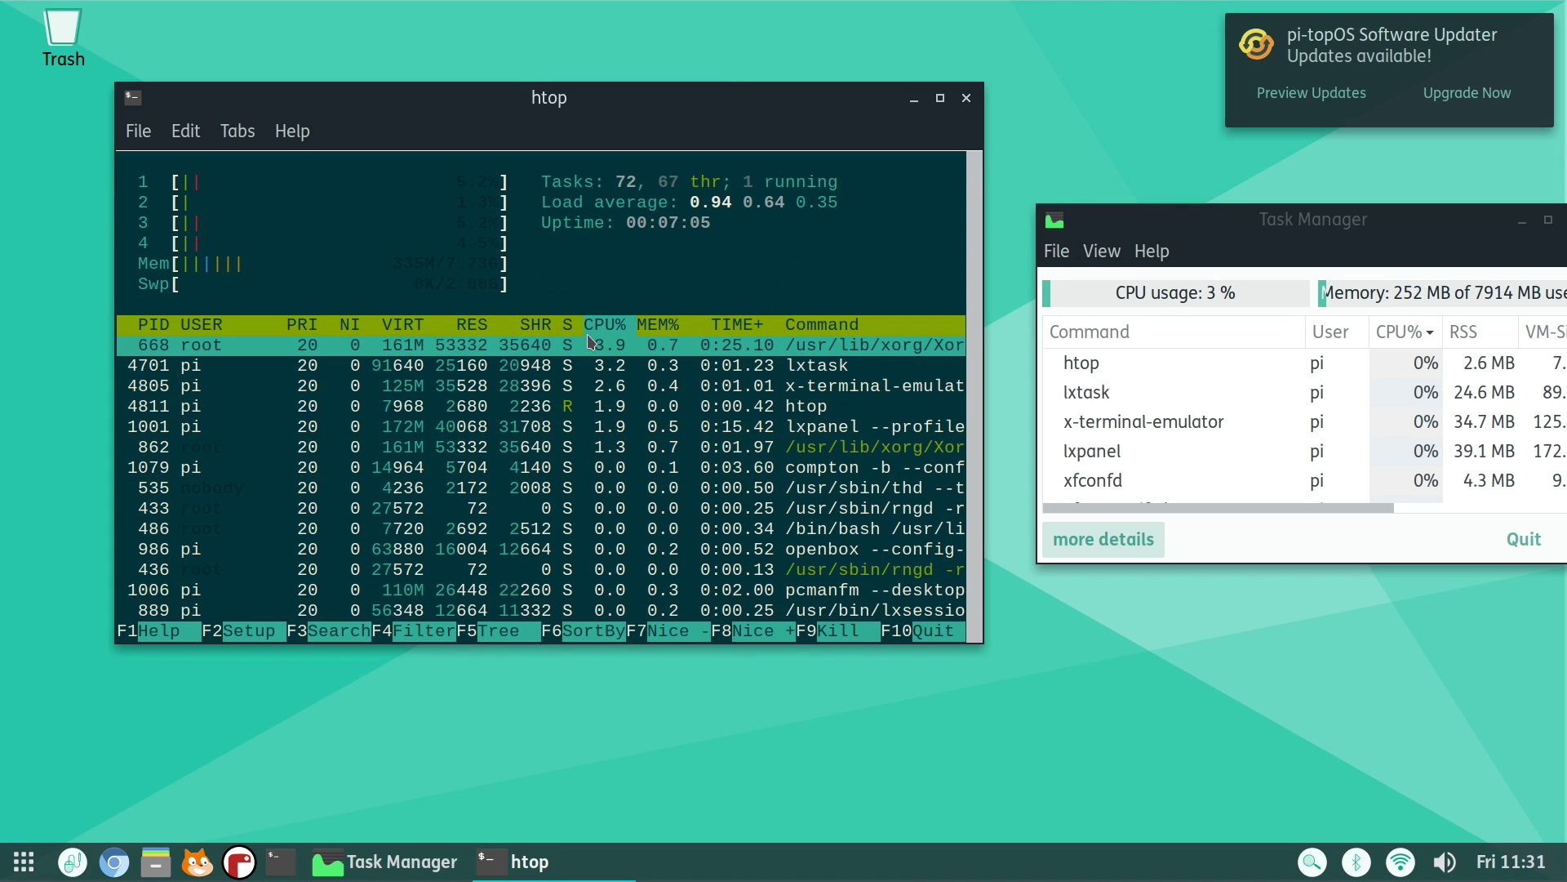
Close htop, review the available updates from arandr to VLC plugins, then close the updater.
left_click(971, 99)
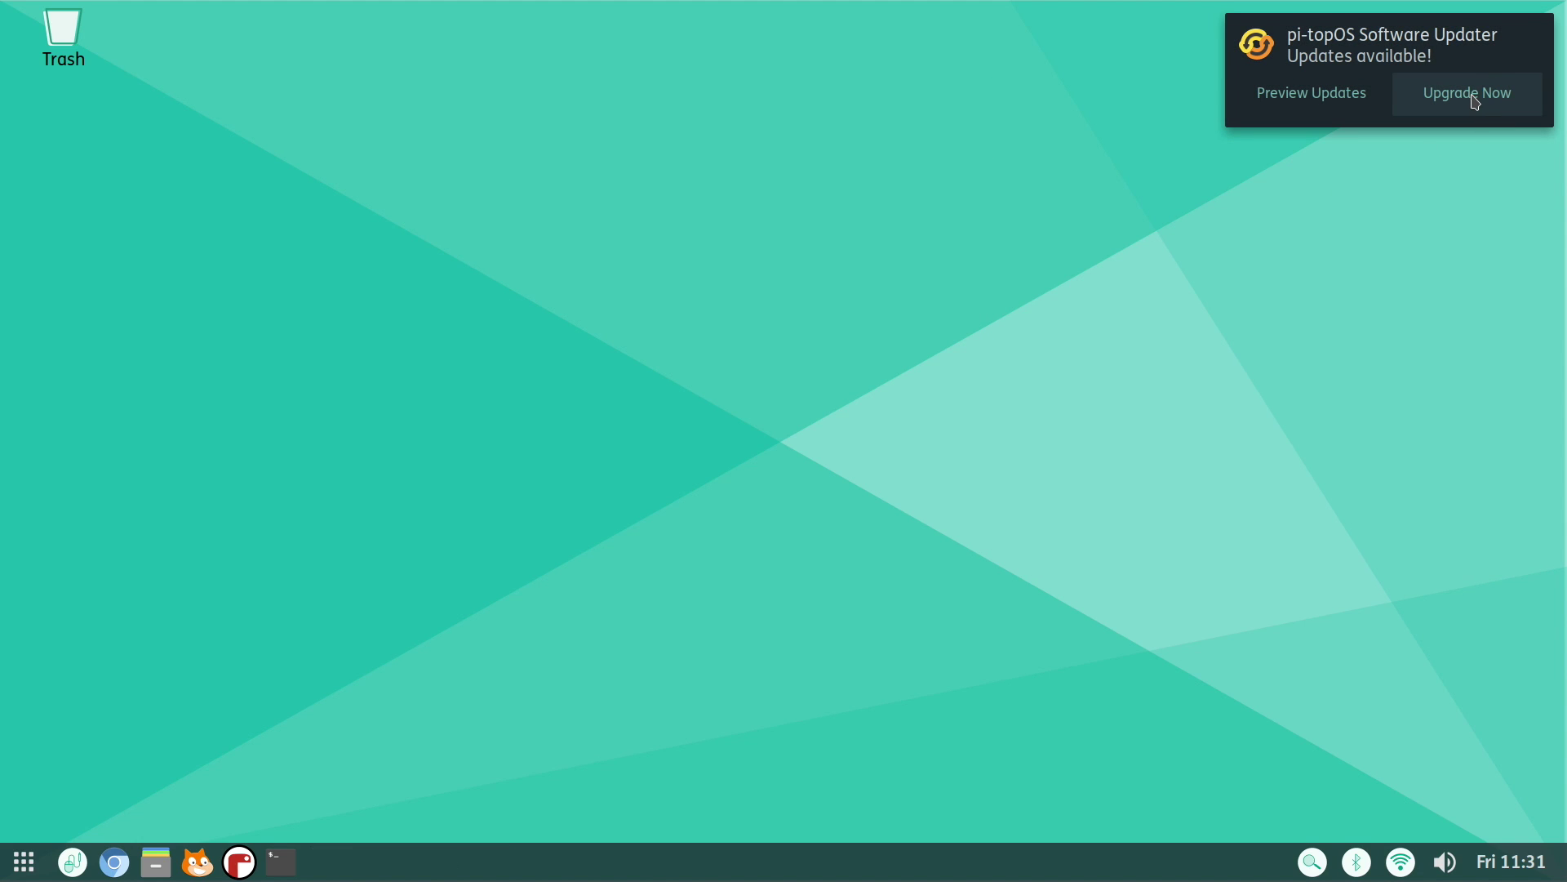
left_click(1320, 101)
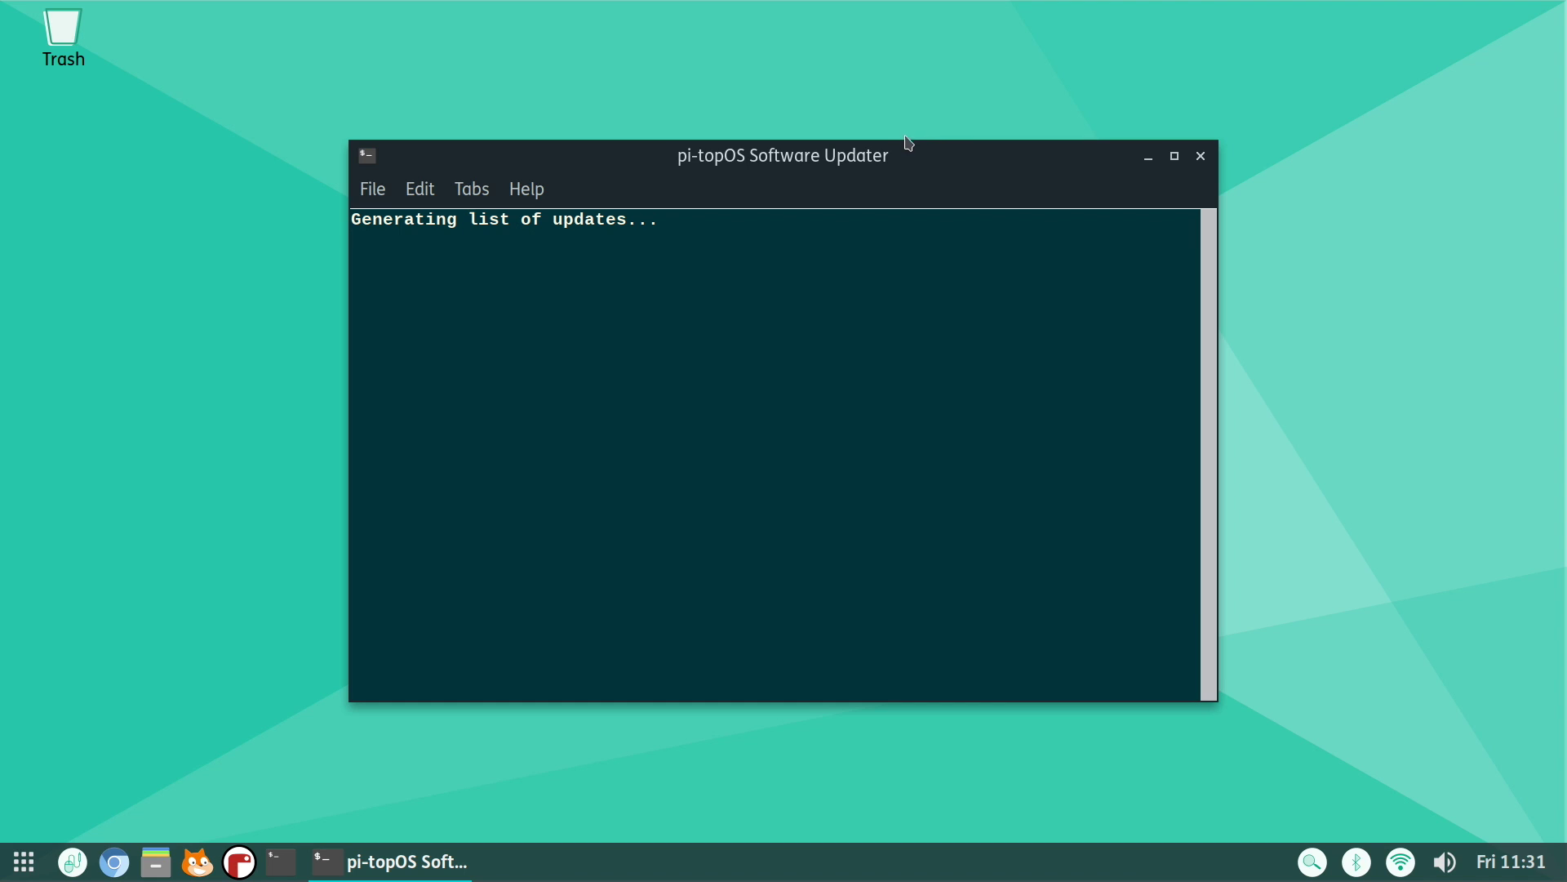
left_click_drag(917, 154, 1163, 49)
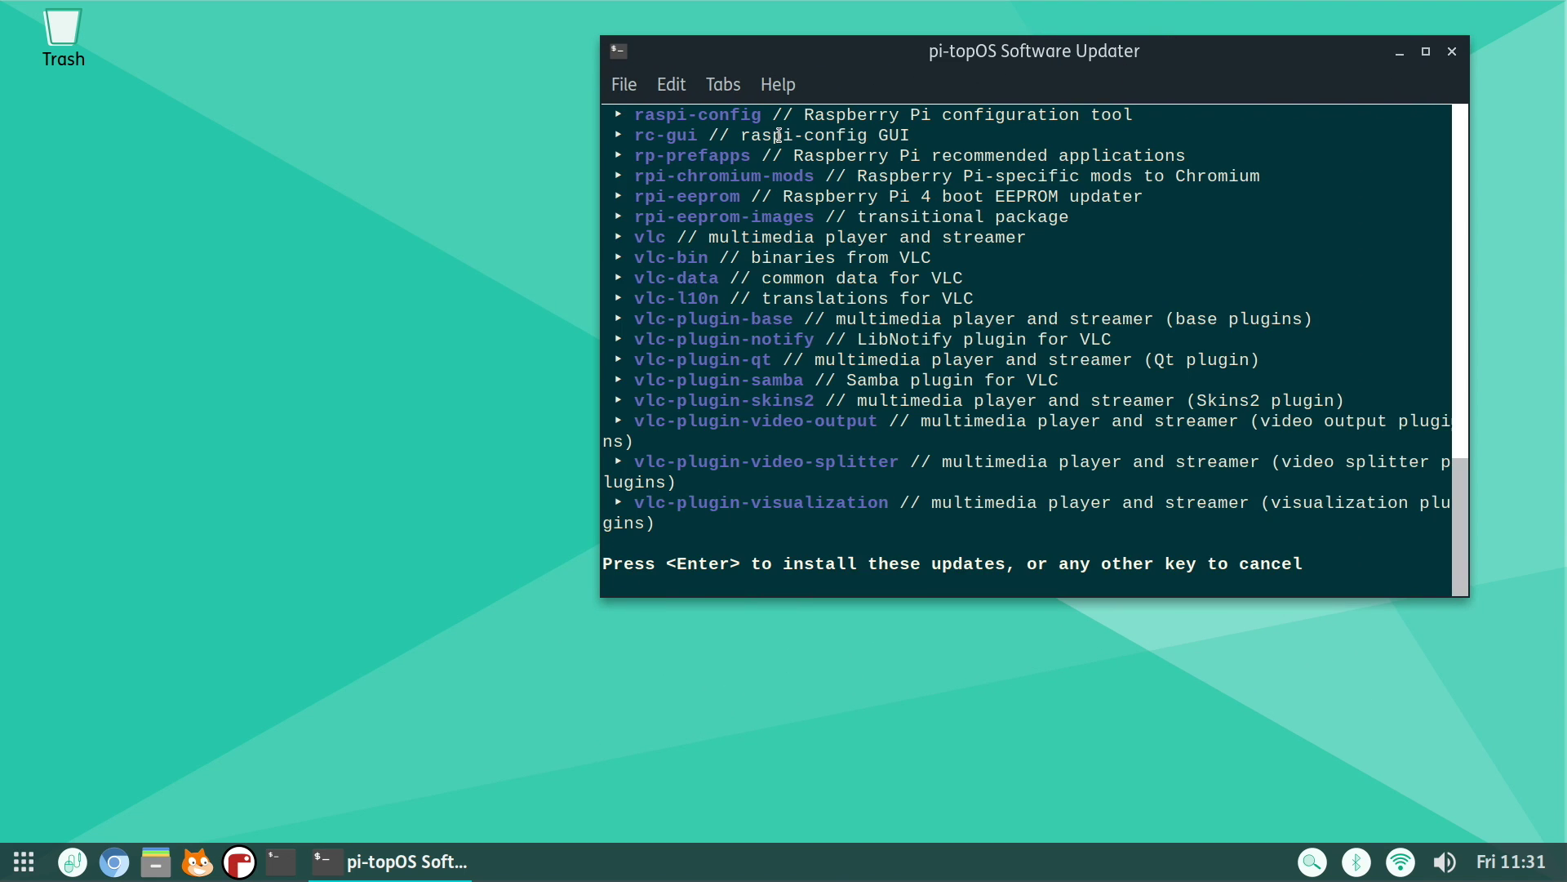
scroll(852, 327, "up", 8)
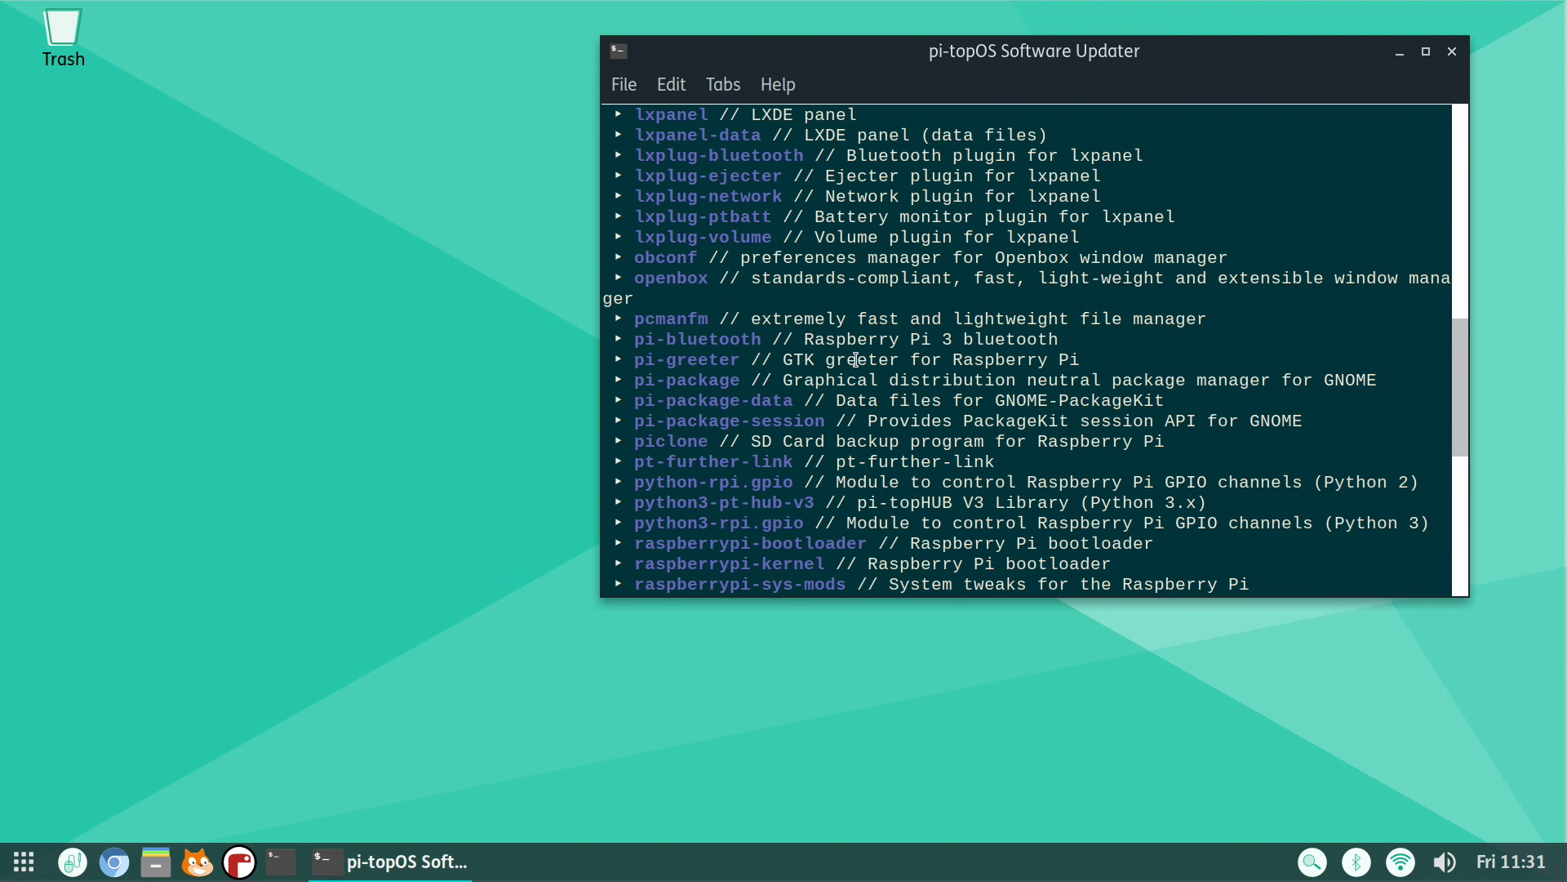
scroll(857, 360, "up", 15)
scroll(869, 369, "down", 4)
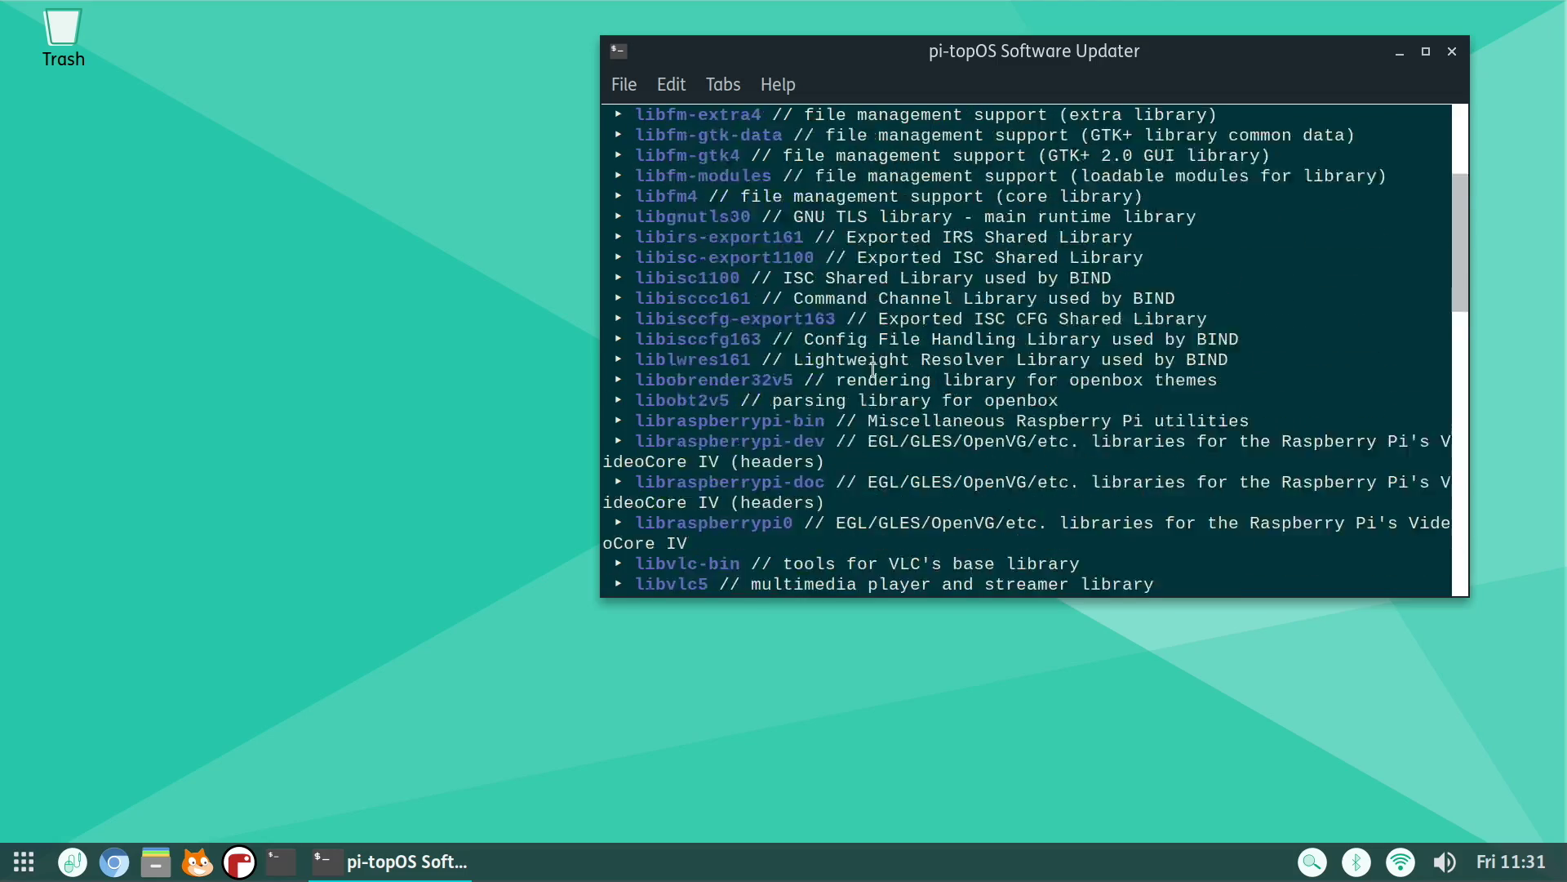
scroll(874, 369, "down", 16)
scroll(886, 406, "up", 6)
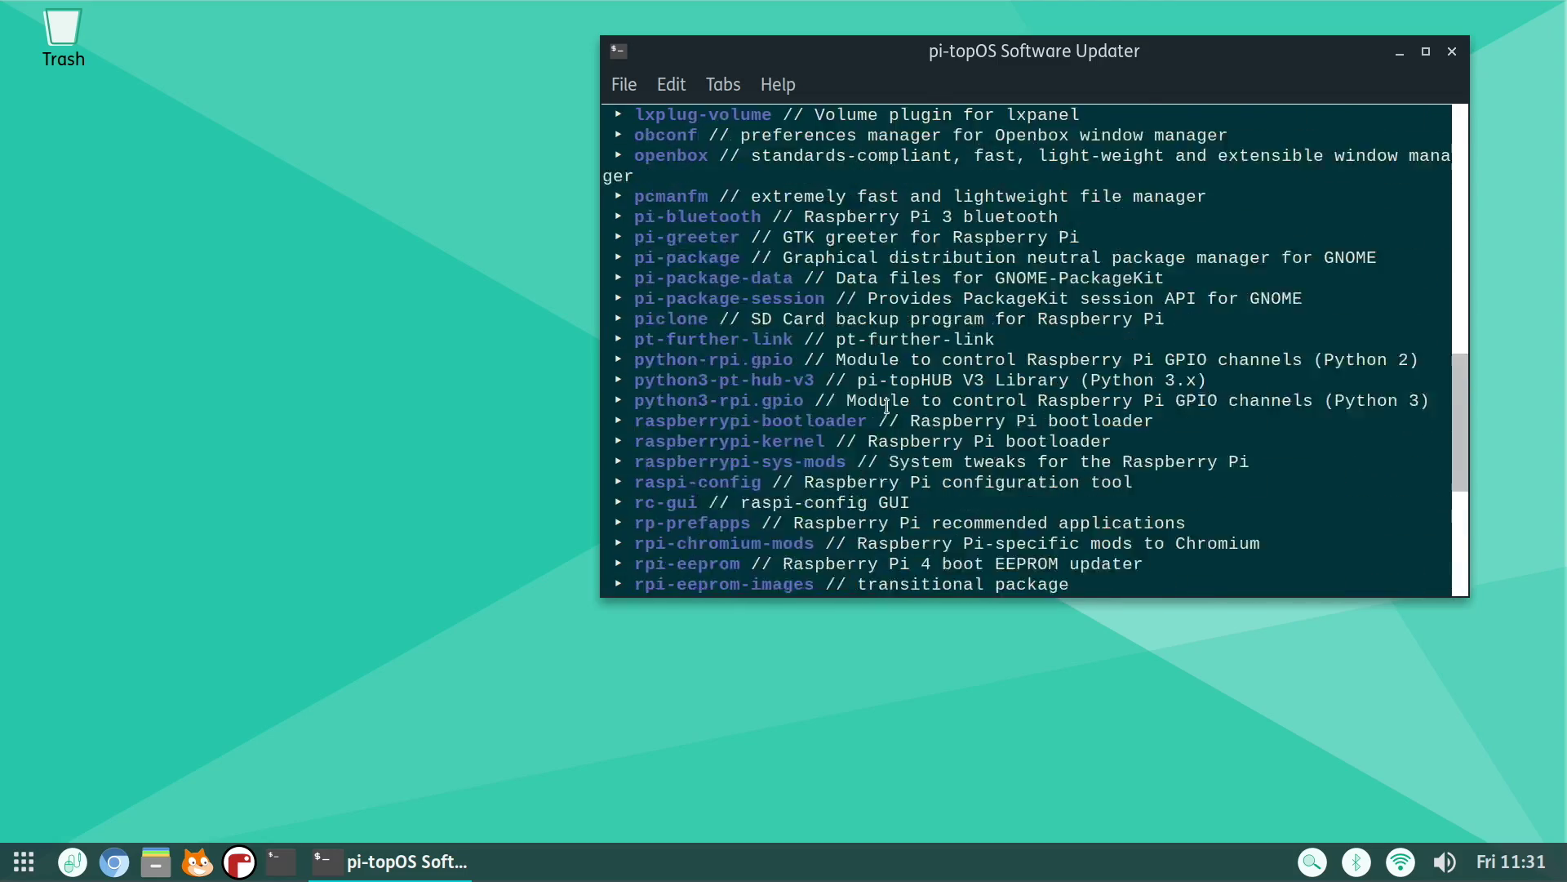
scroll(887, 406, "up", 14)
left_click(1451, 51)
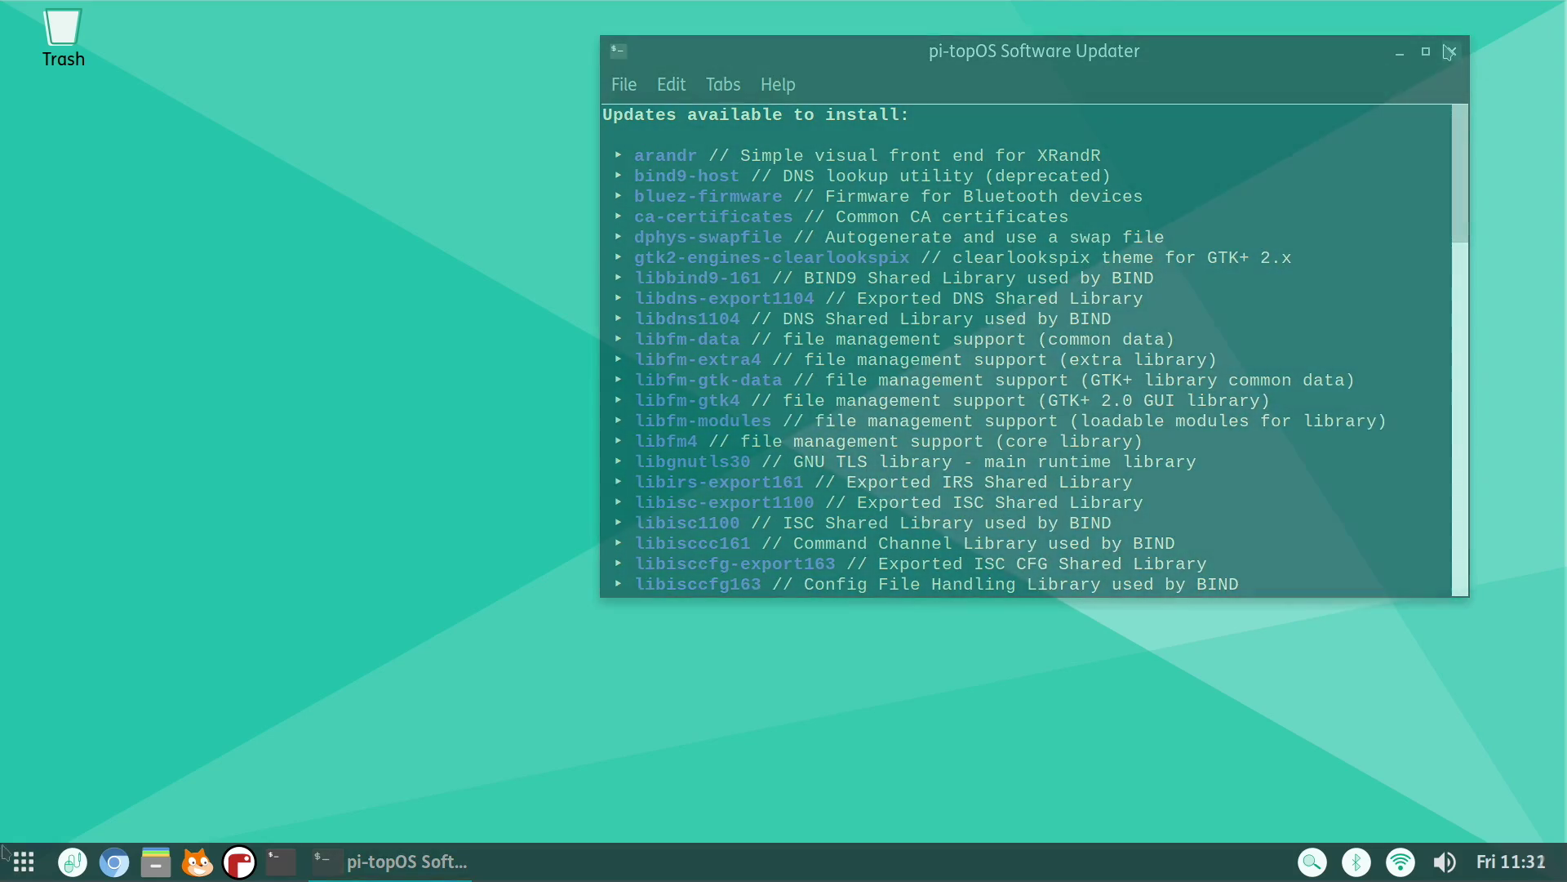
Browse the Accessories, Help and Preferences categories, then open Preferences > Recommended Software.
left_click(21, 860)
mouse_move(133, 635)
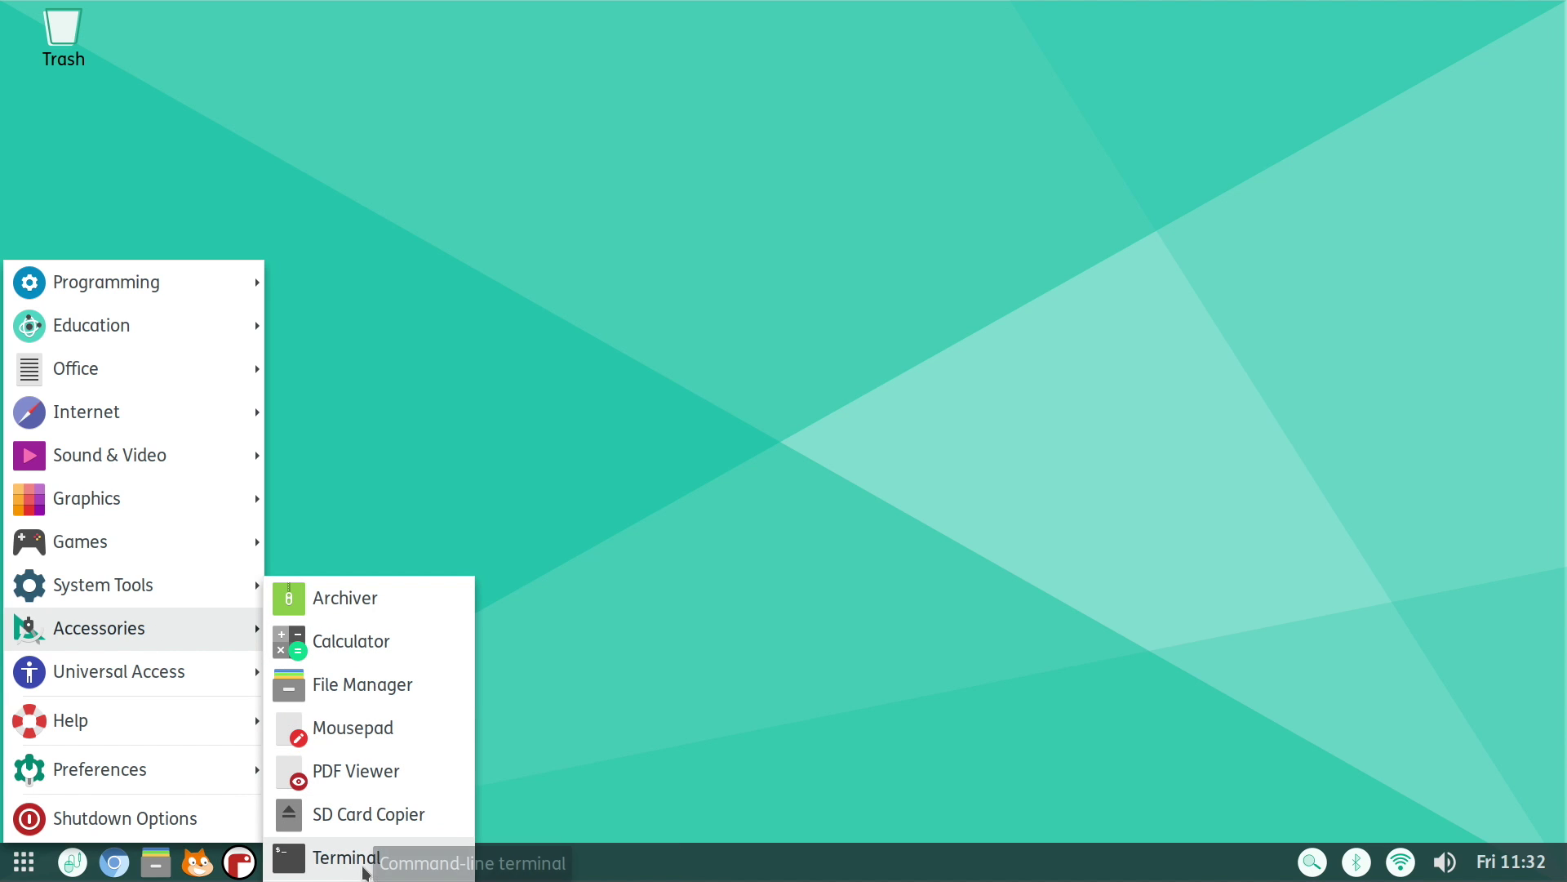
mouse_move(127, 707)
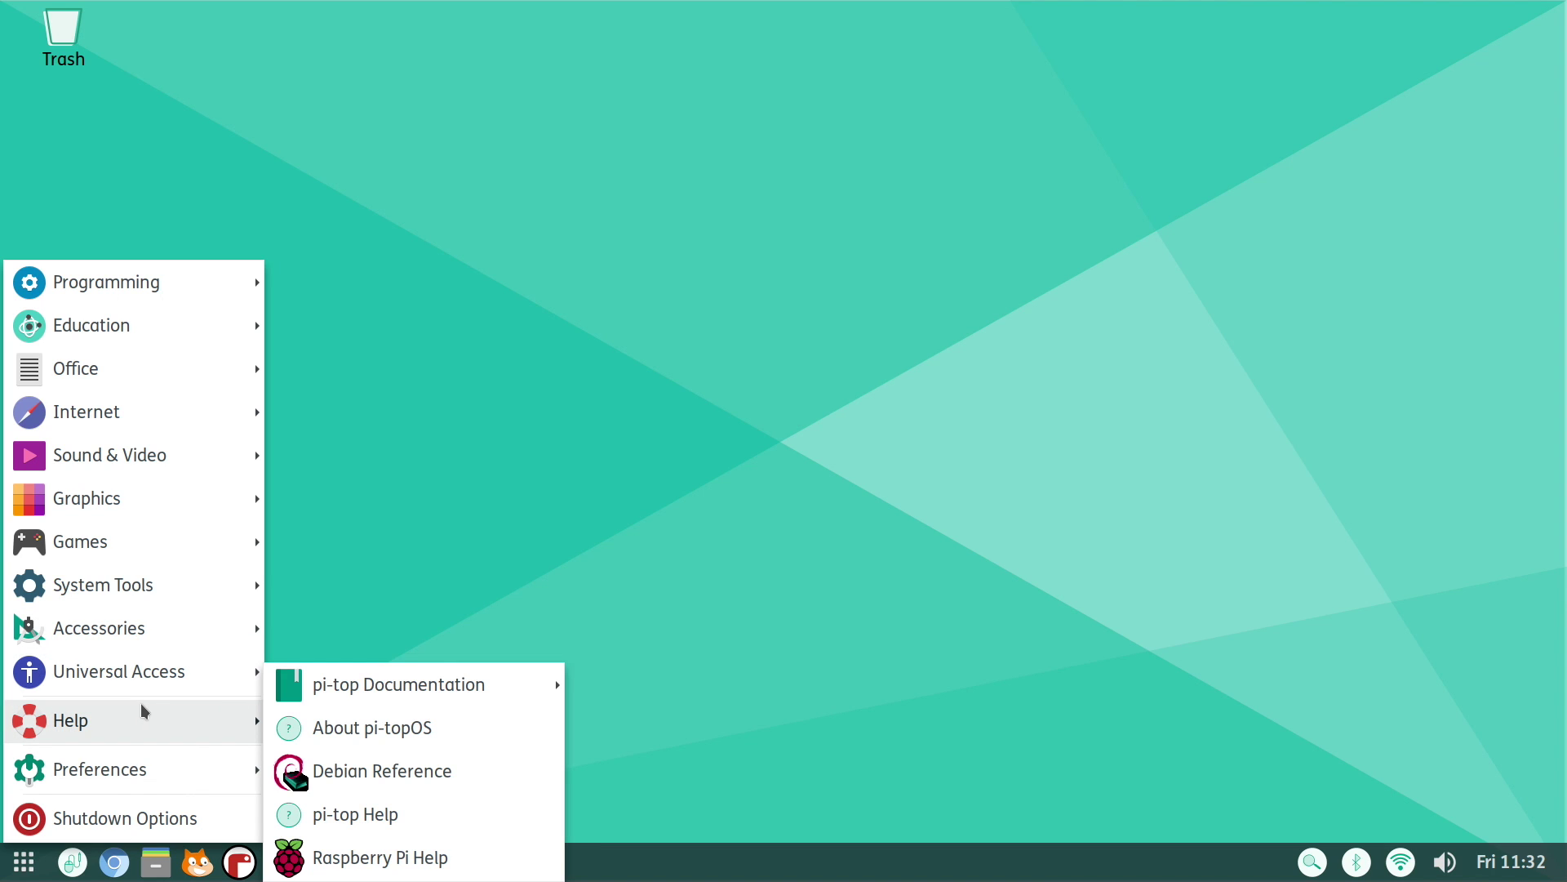
mouse_move(428, 696)
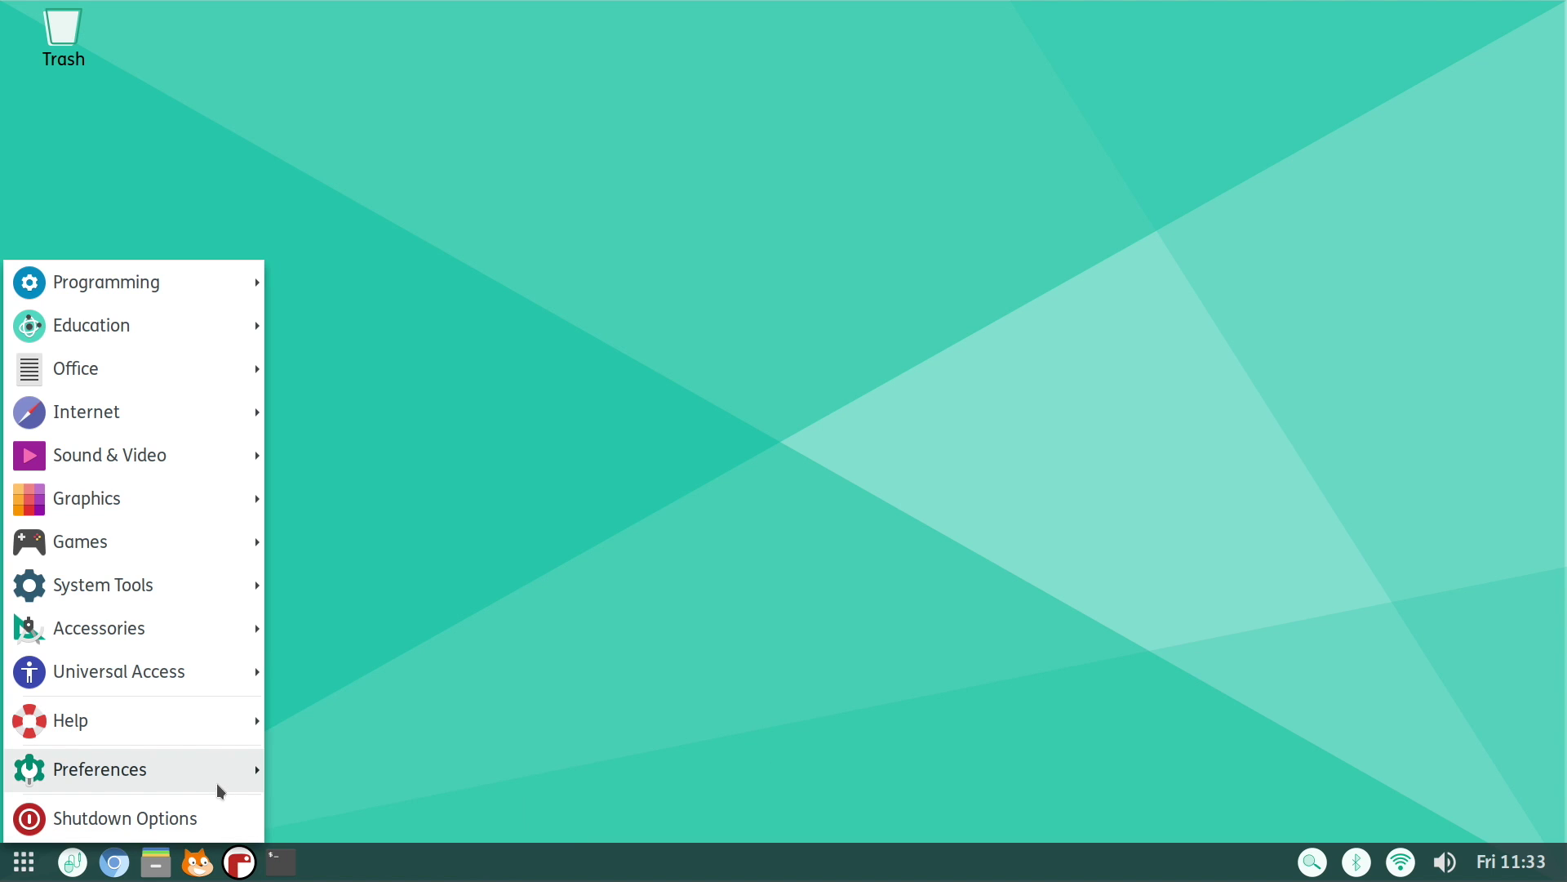
mouse_move(204, 779)
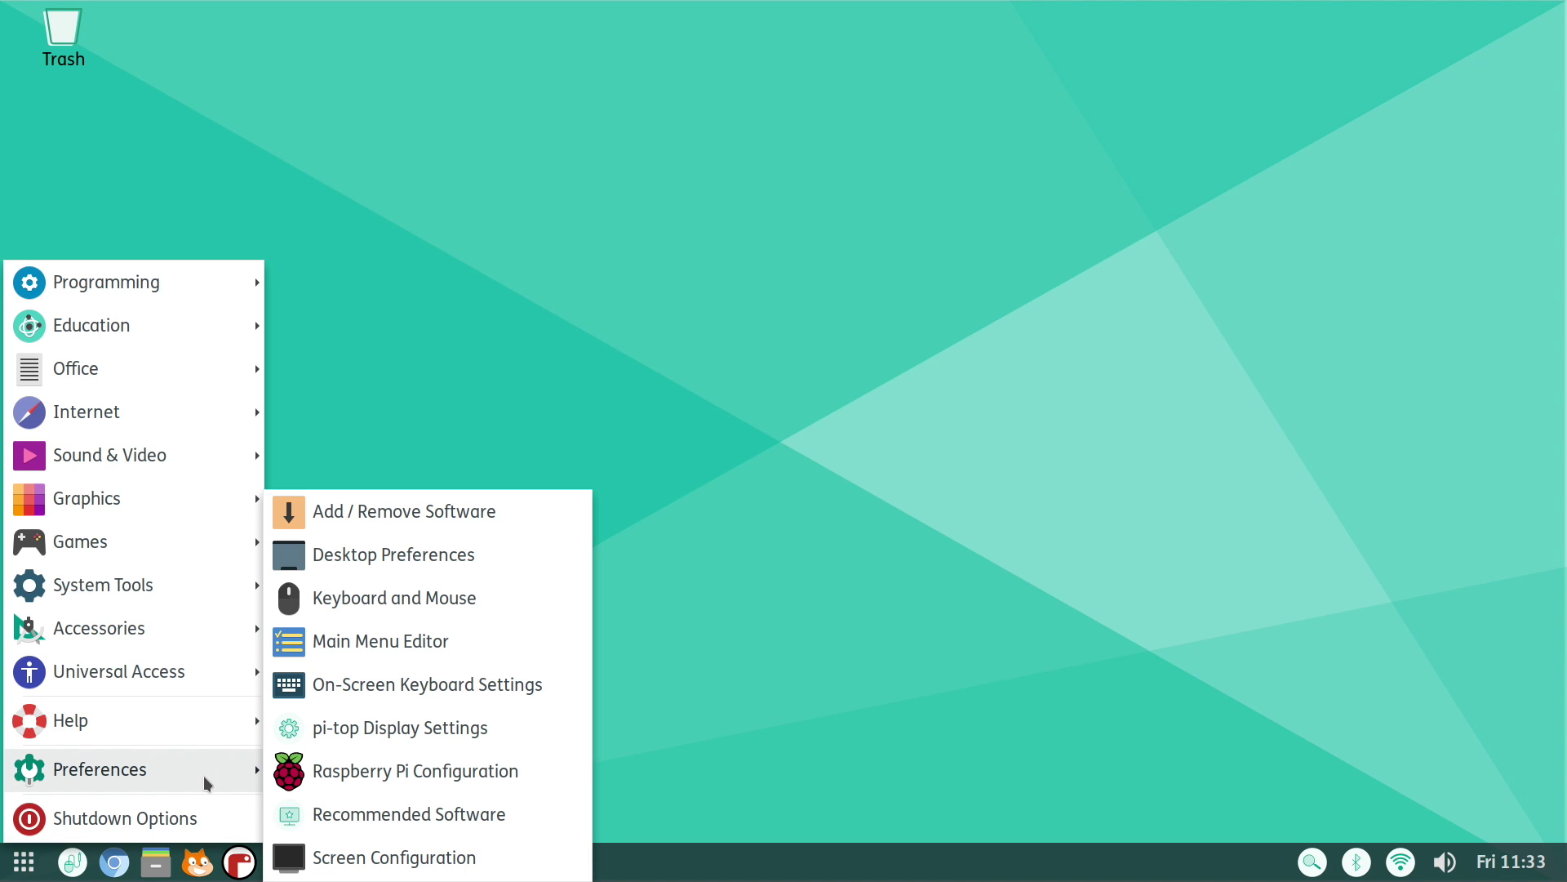
left_click(458, 819)
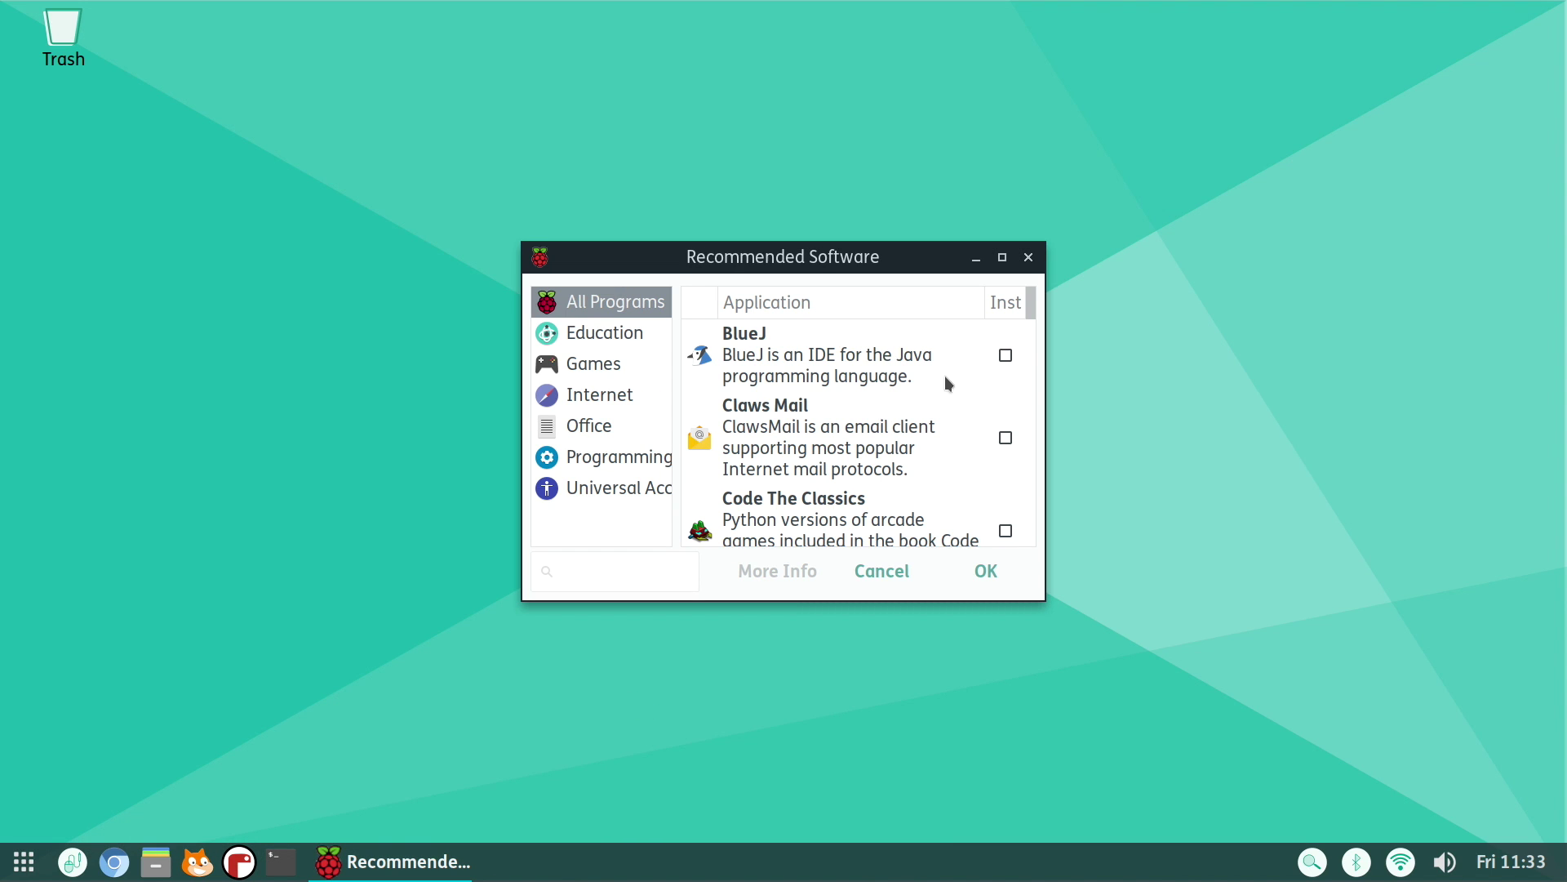
Browse the software categories, tick Code The Classics under Games, and start its installation.
mouse_move(1033, 286)
left_mouse_down()
mouse_move(1060, 404)
mouse_move(1055, 518)
mouse_move(1058, 292)
left_mouse_up()
left_click(634, 336)
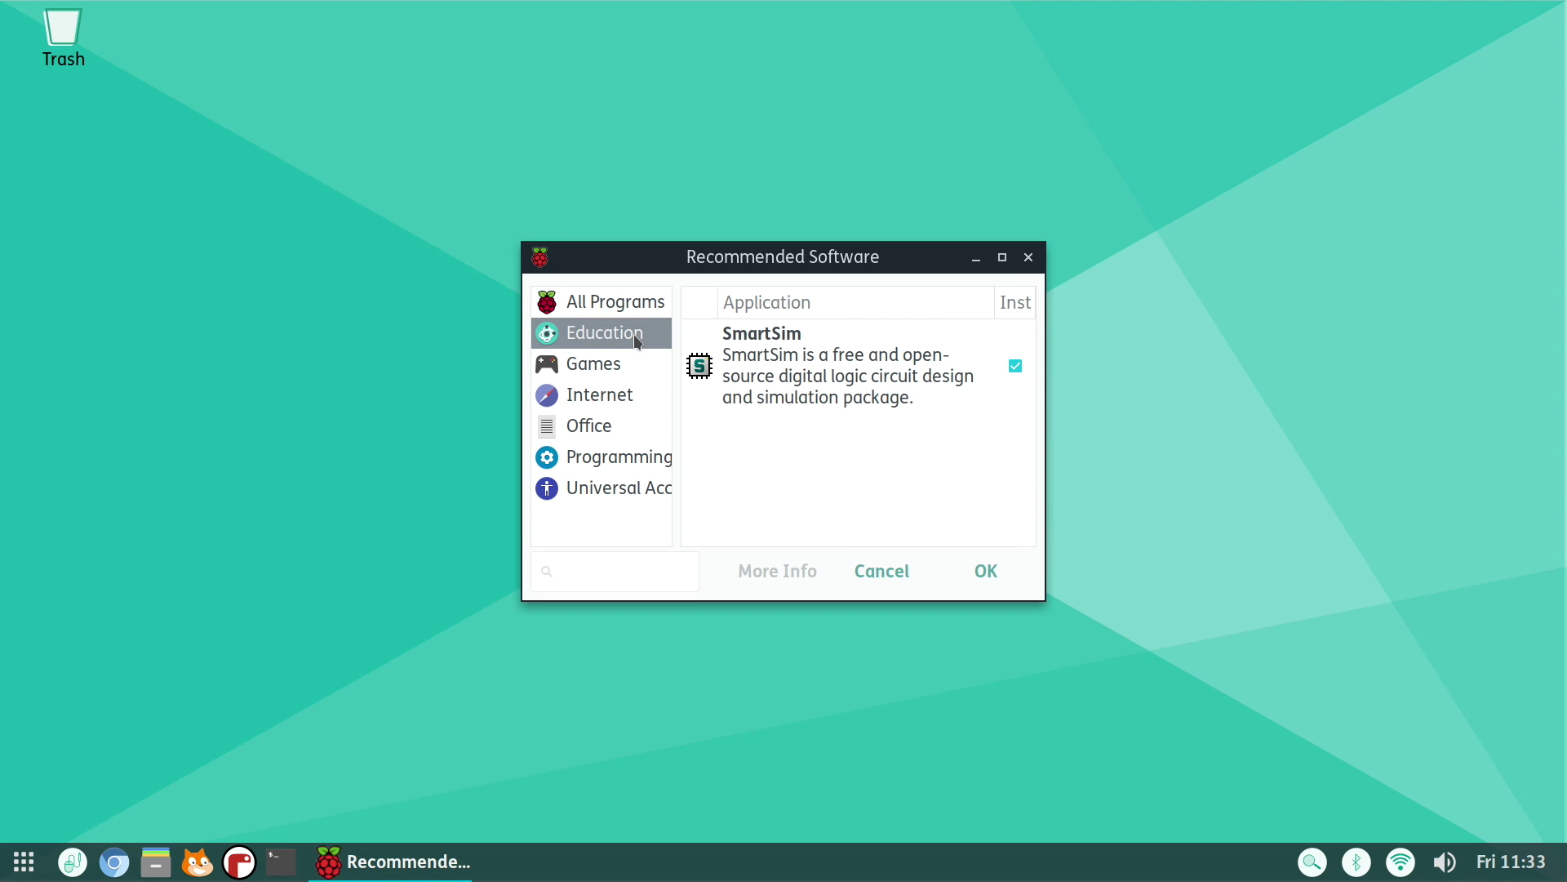
left_click(618, 367)
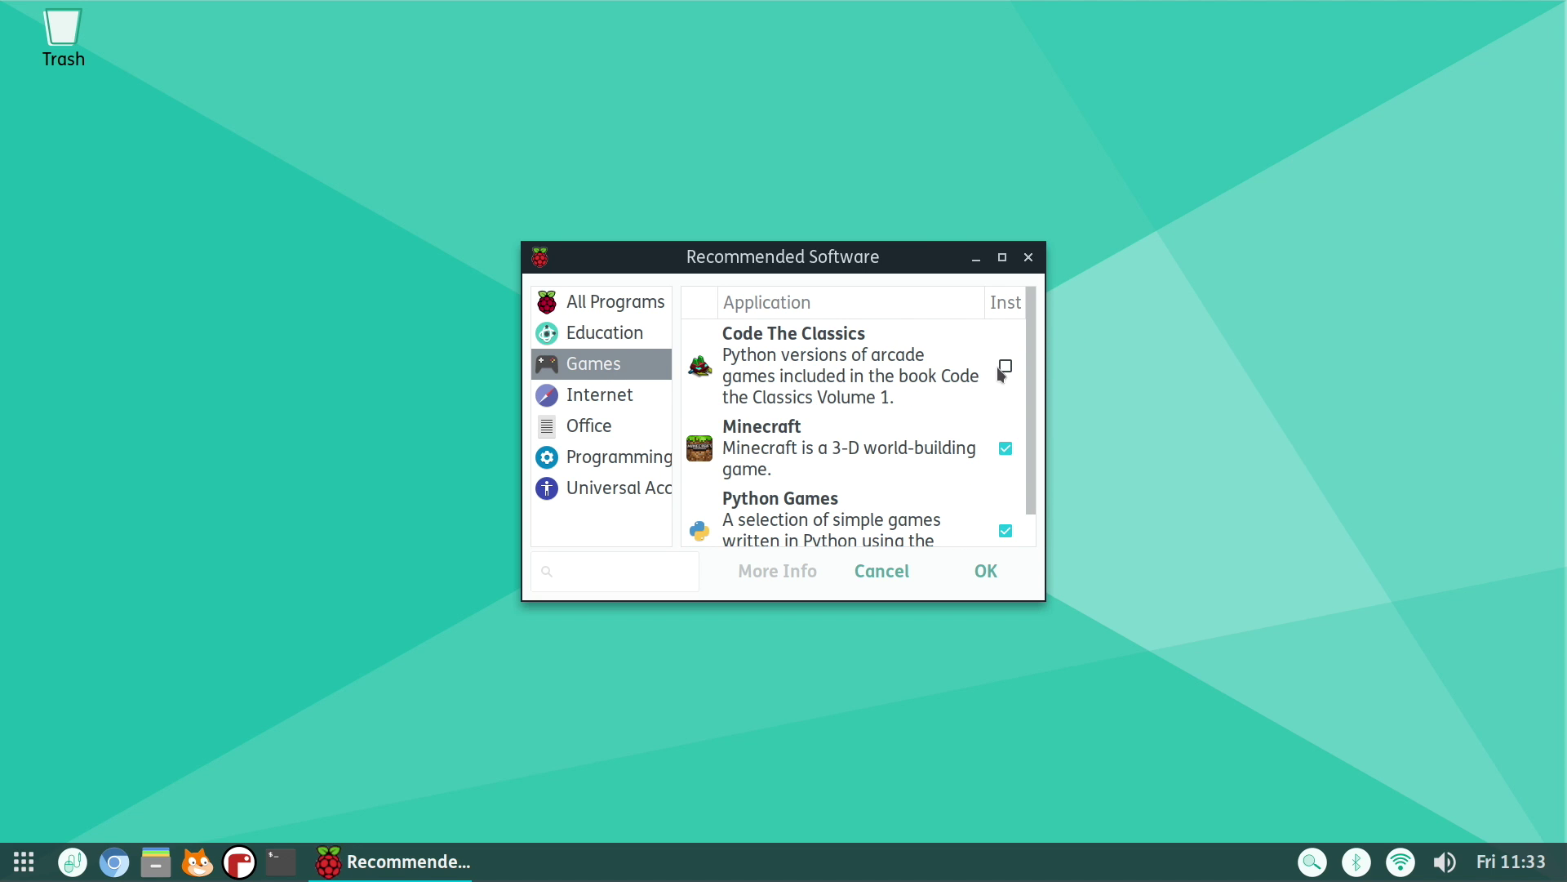
left_click(1005, 368)
left_click(625, 400)
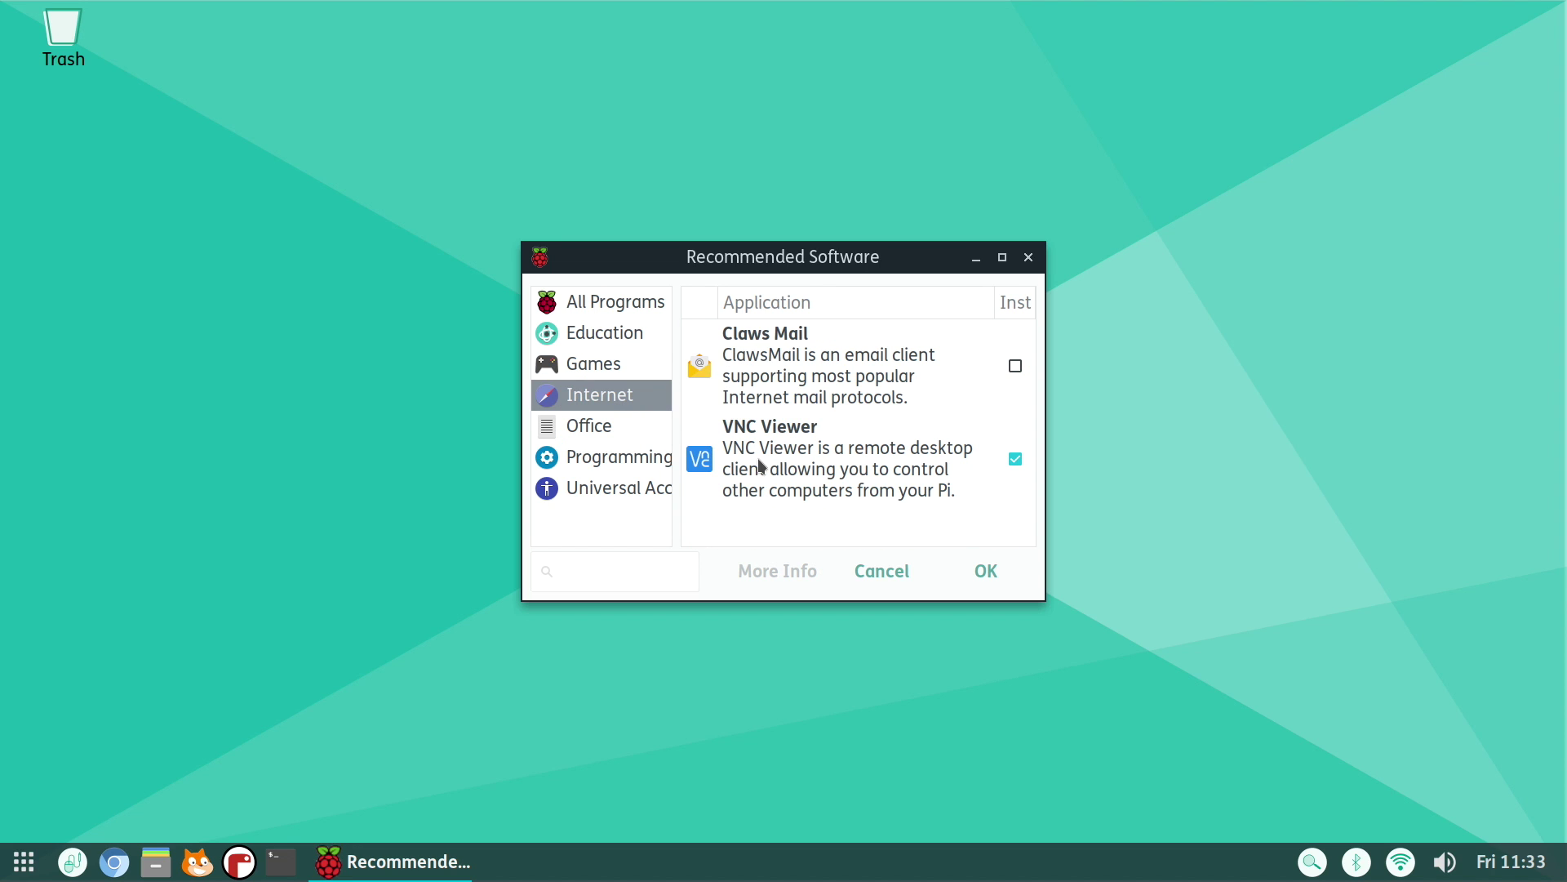
left_click(617, 434)
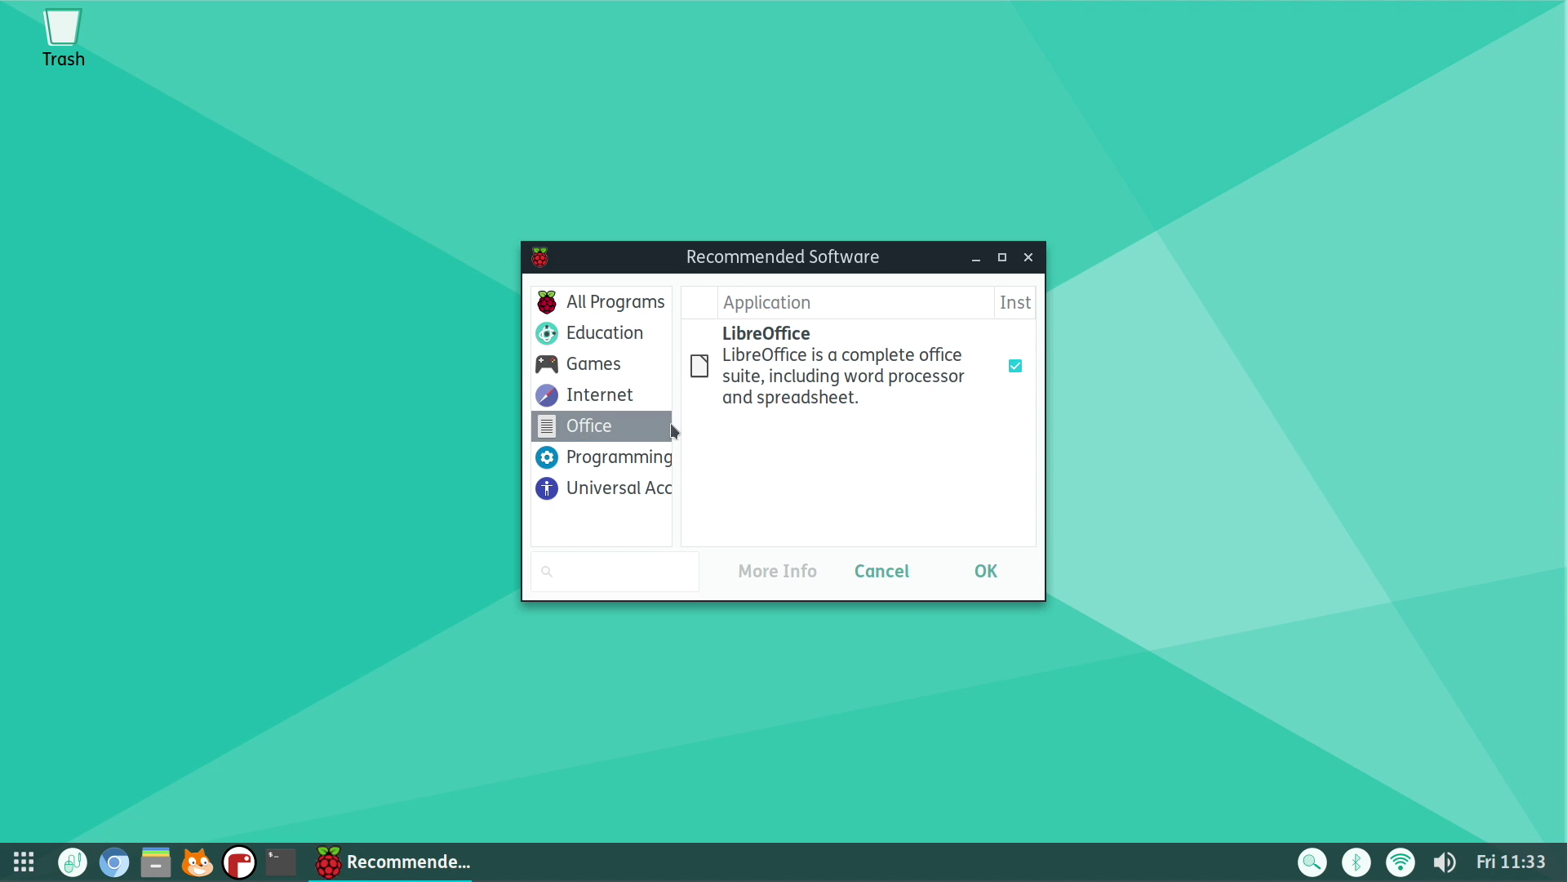
left_click(616, 459)
scroll(721, 532, "down", 5)
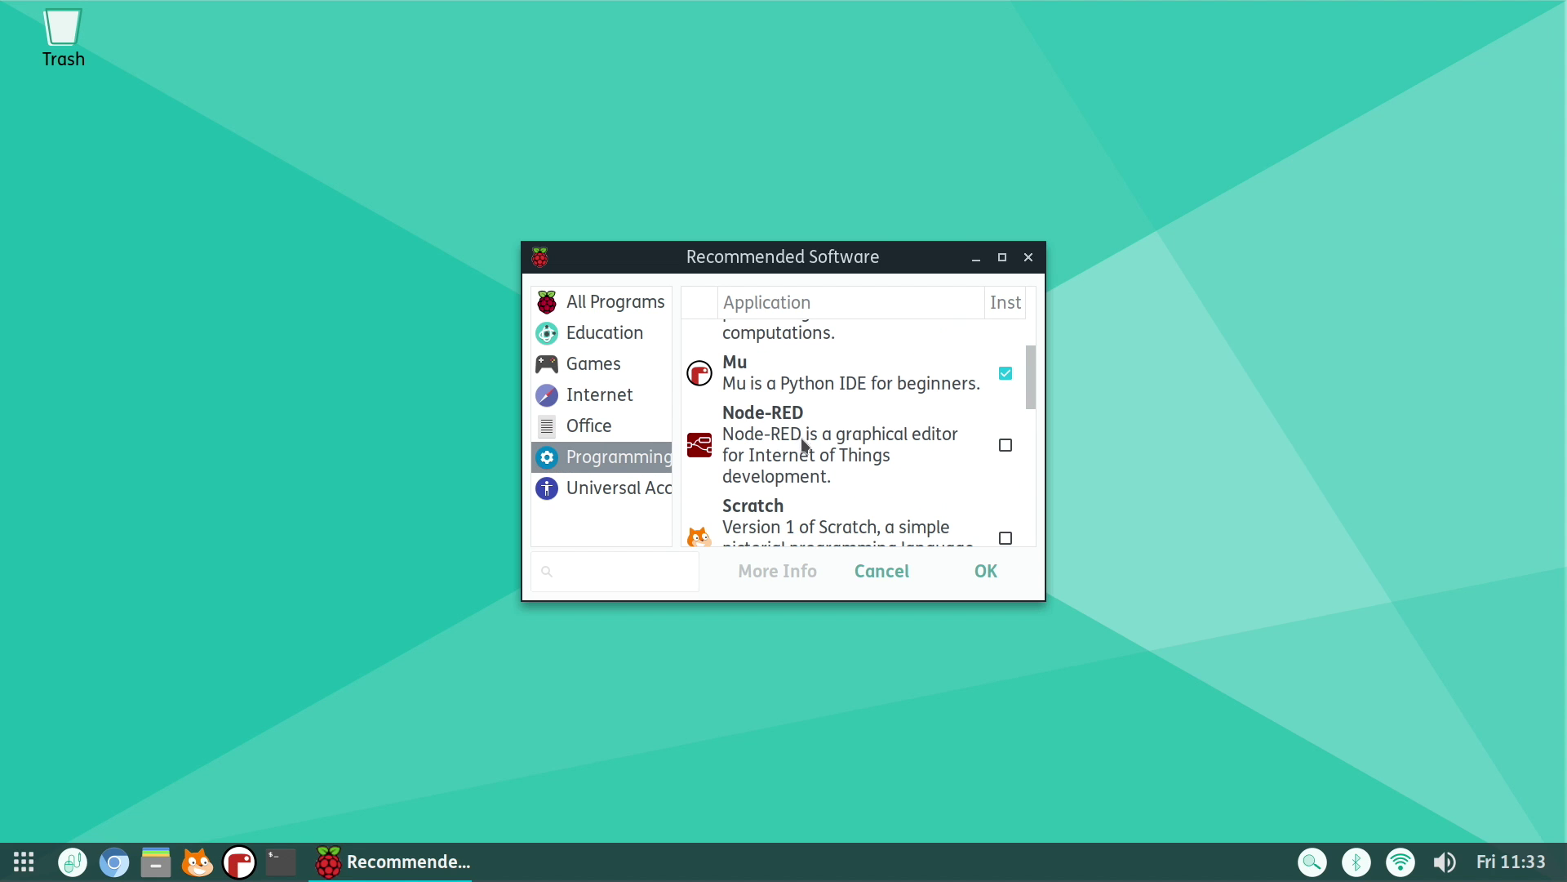
left_click(614, 372)
scroll(776, 359, "up", 2)
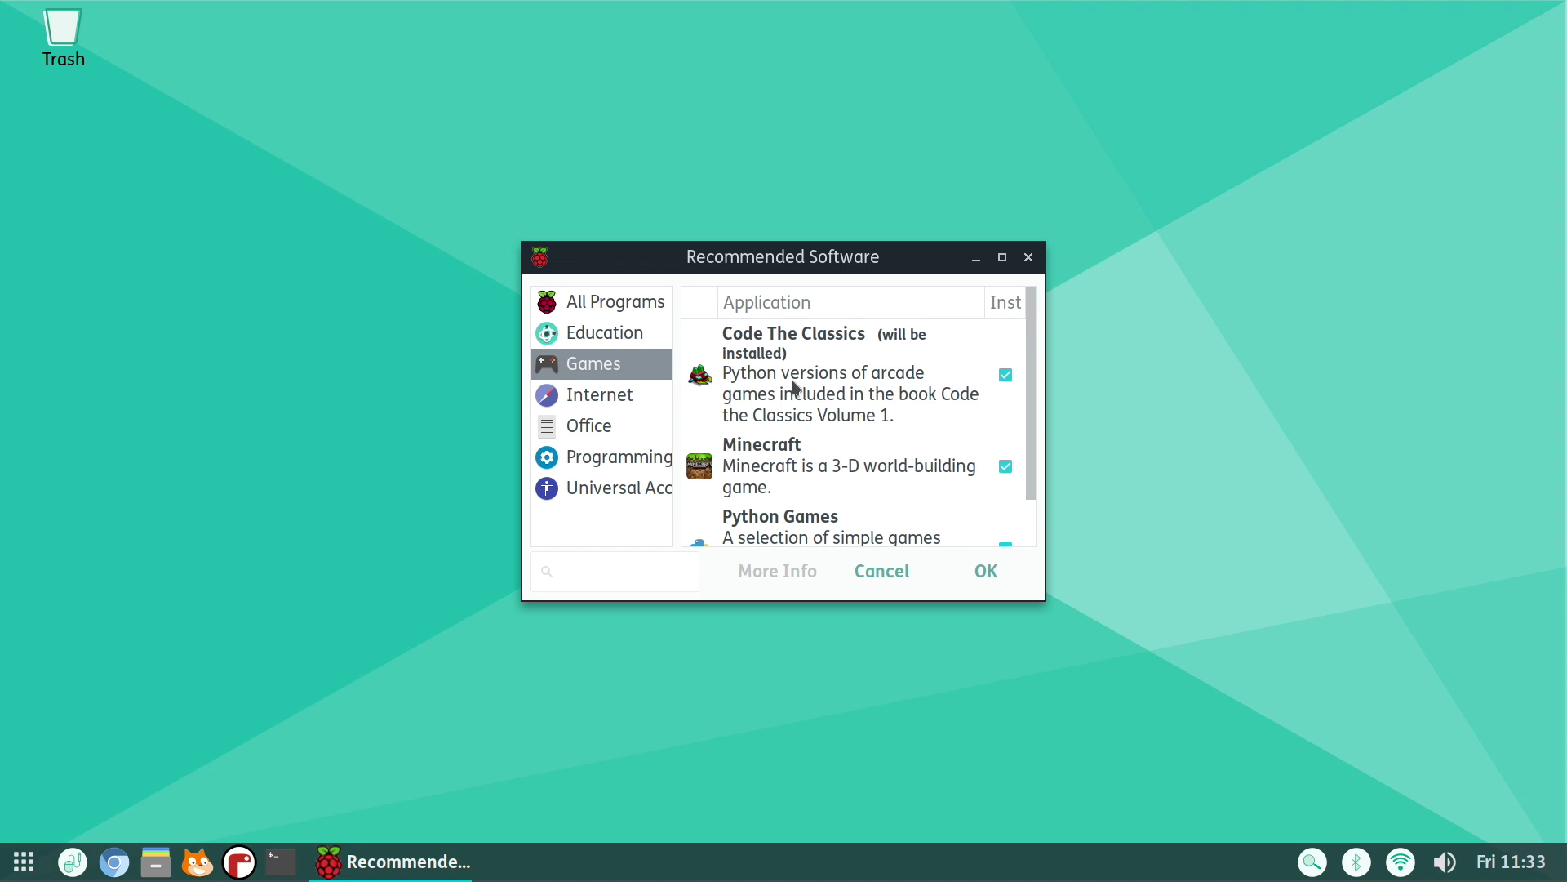
left_click(982, 570)
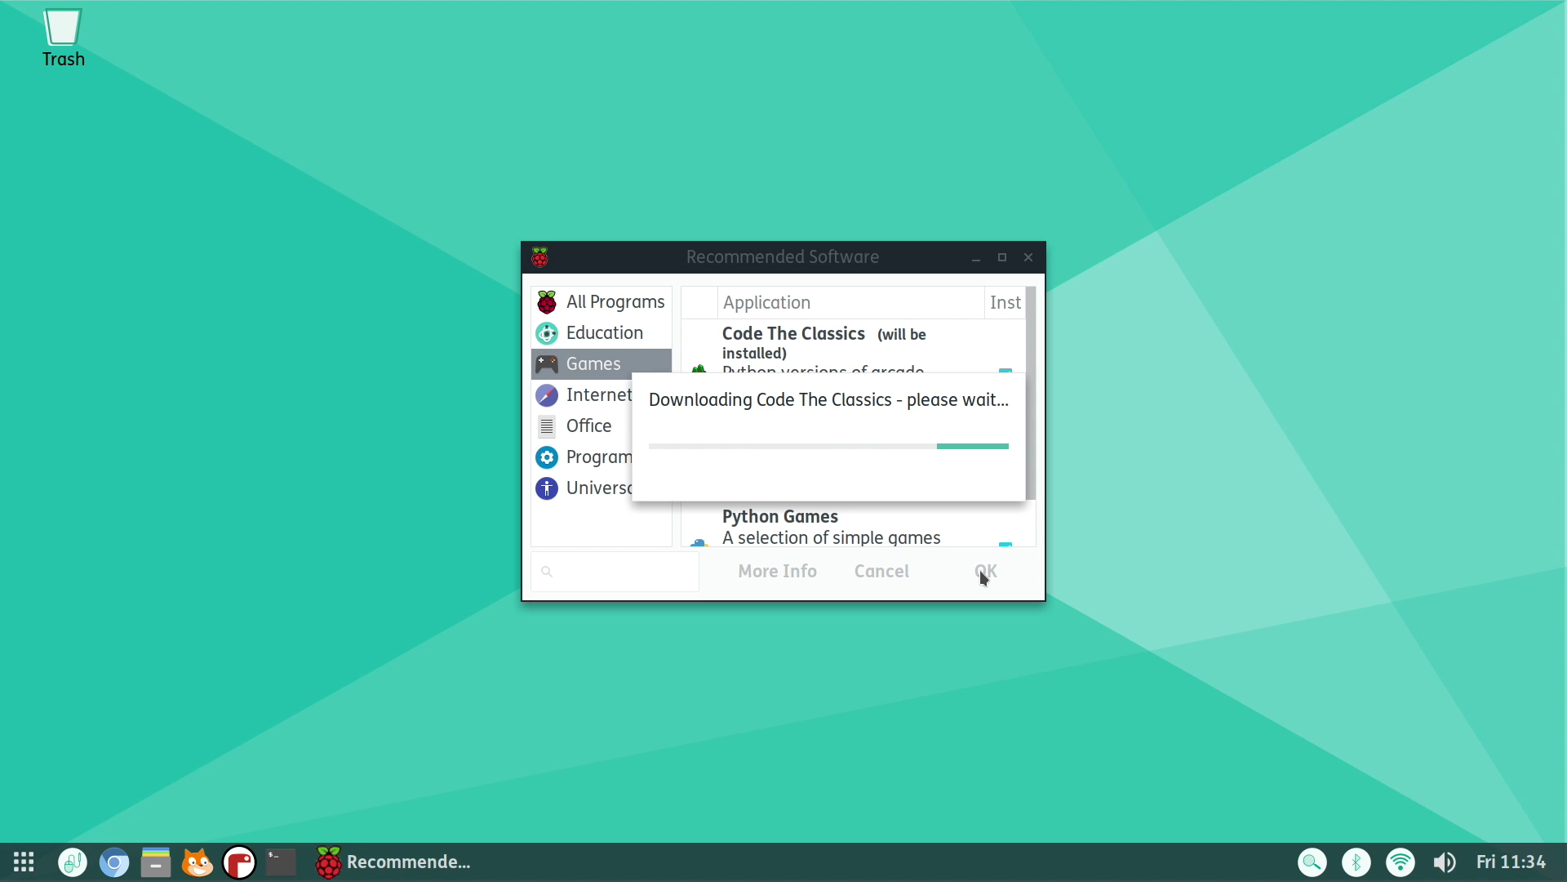
left_click(816, 462)
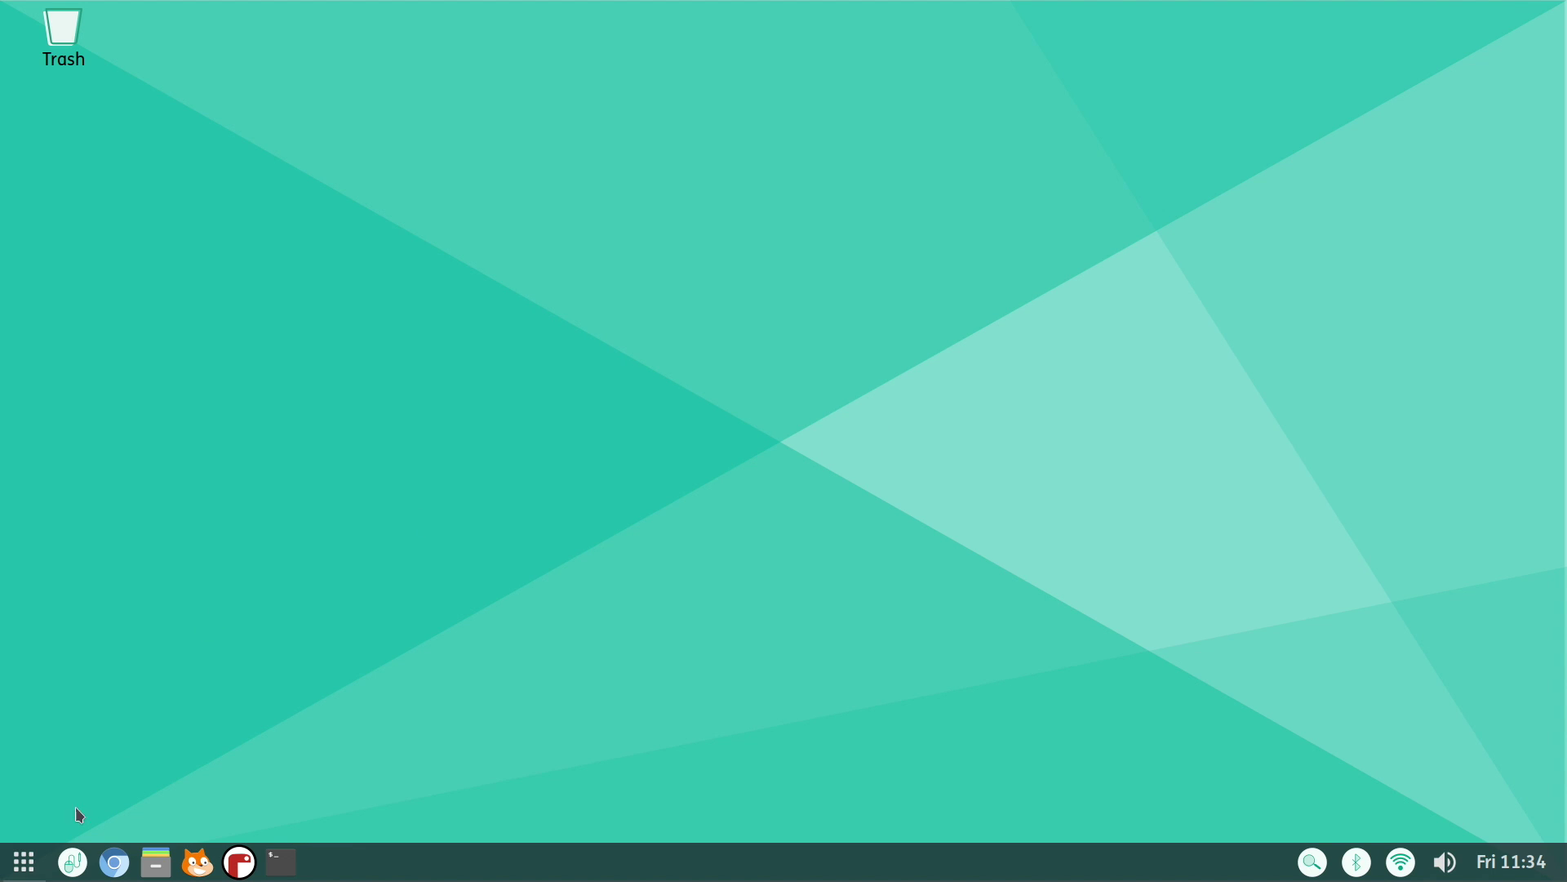
left_click(3, 874)
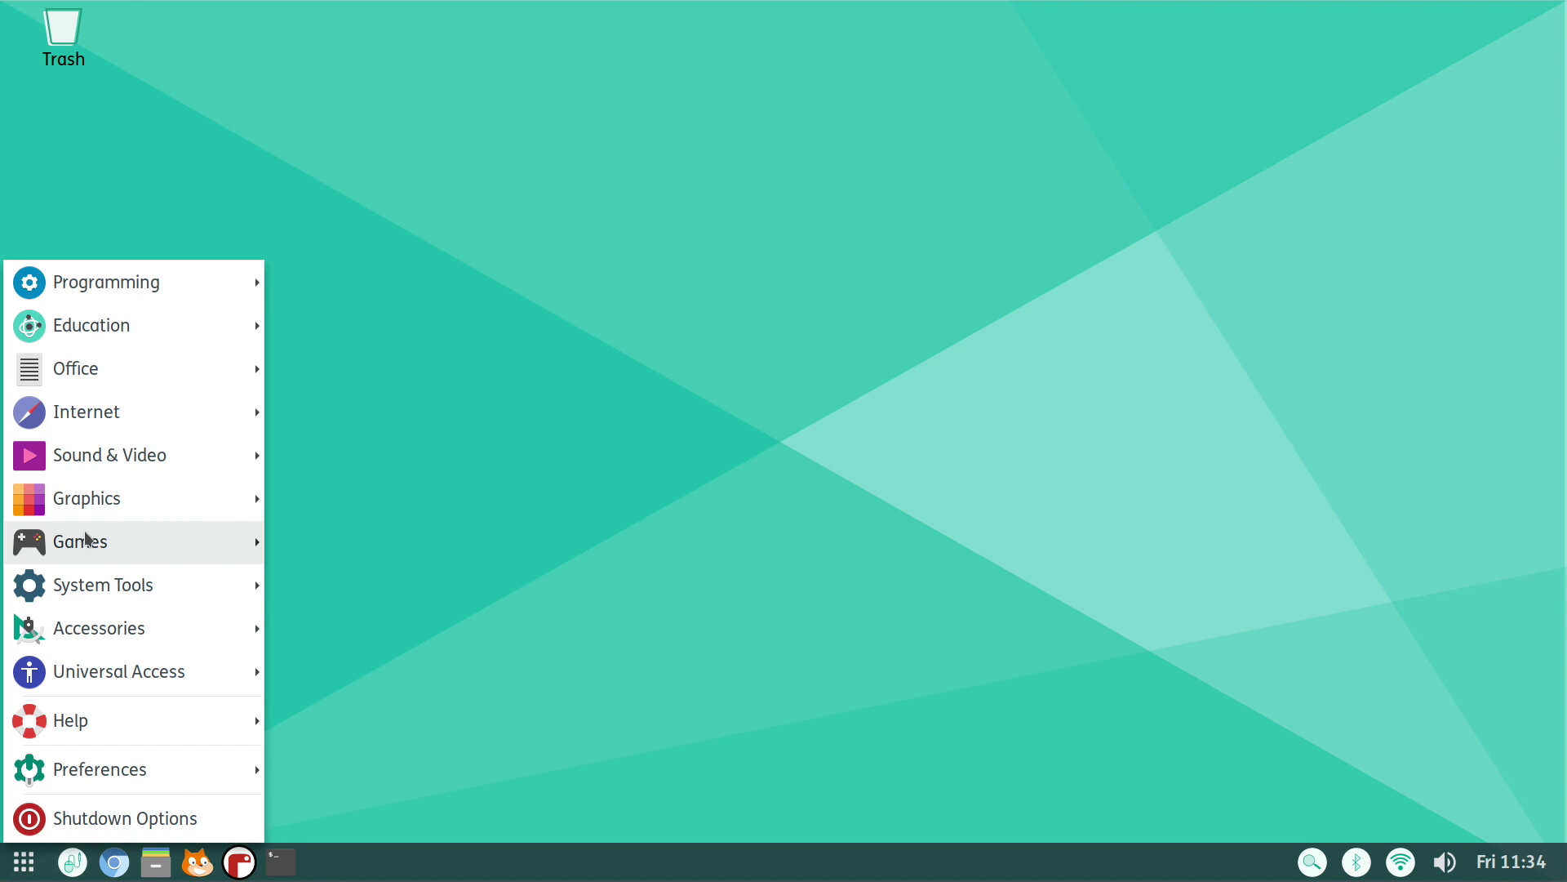
mouse_move(186, 542)
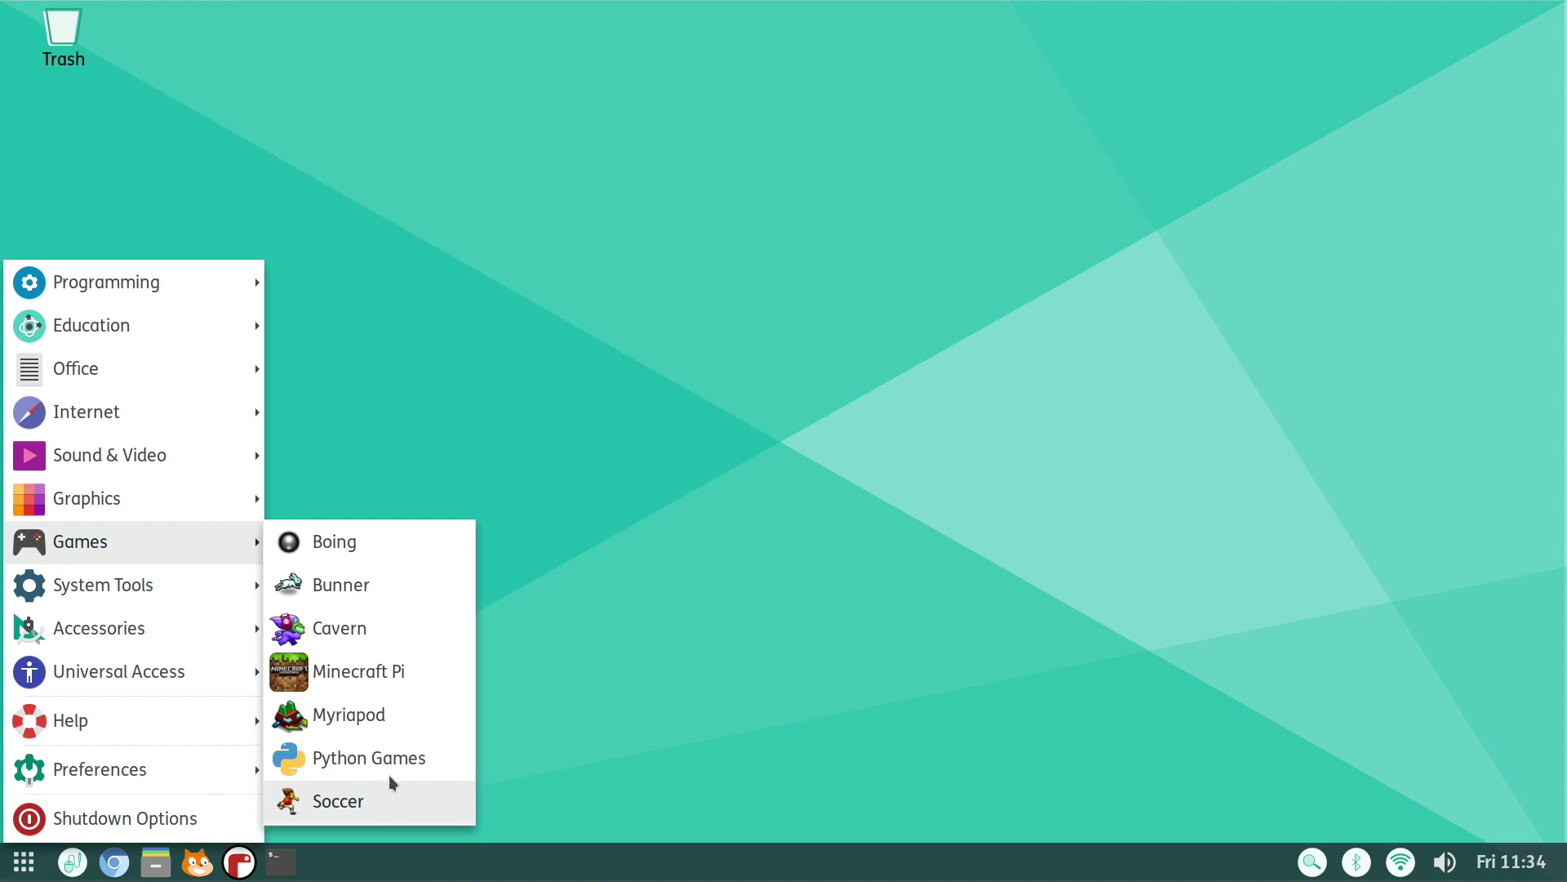
left_click(414, 542)
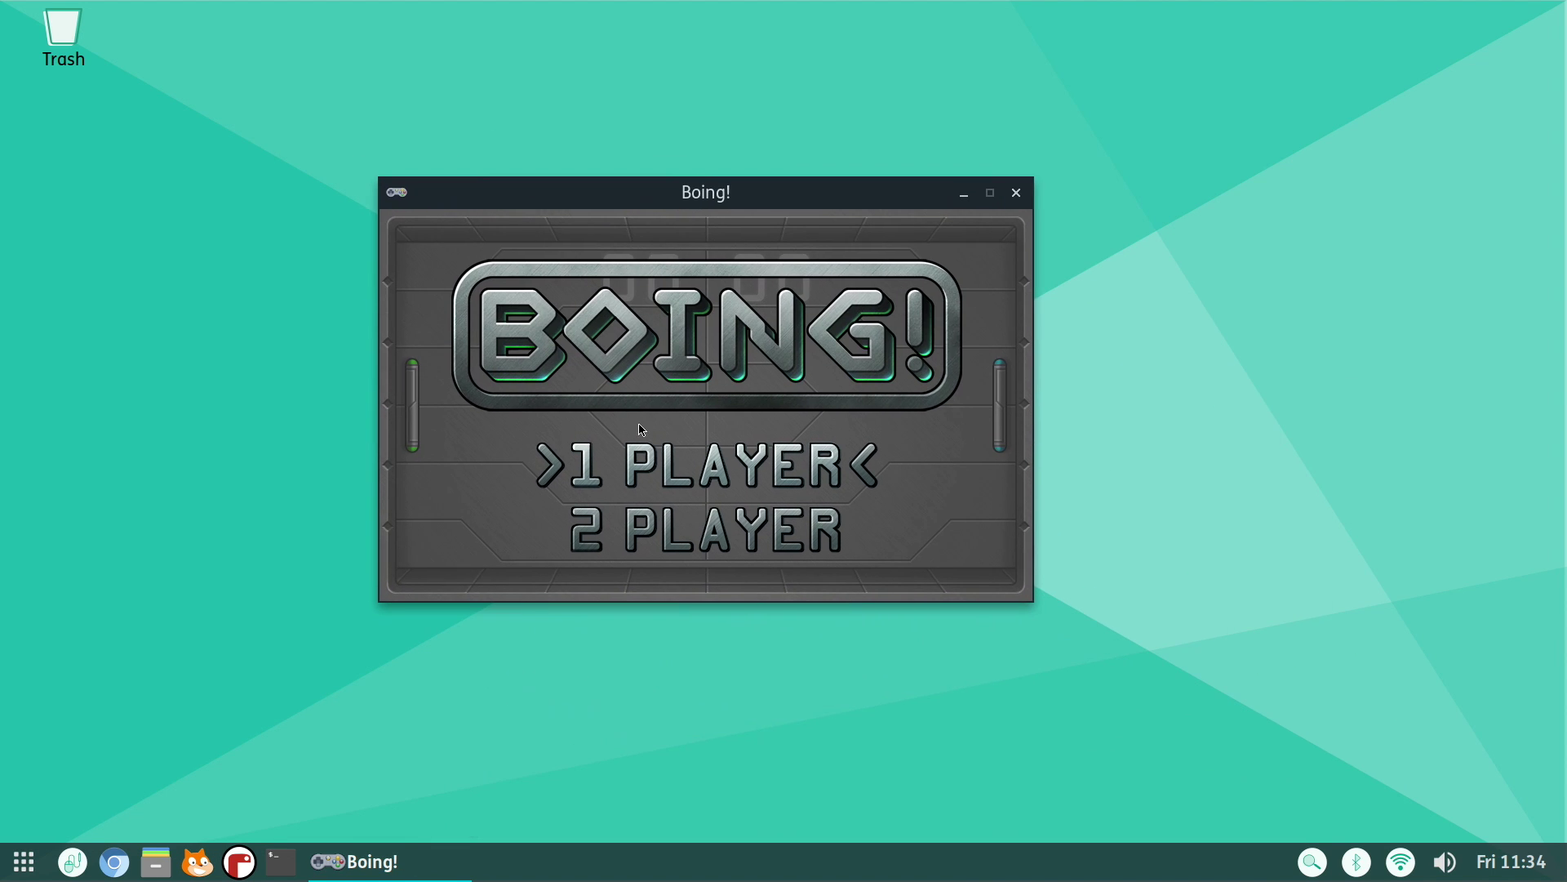
key("Down")
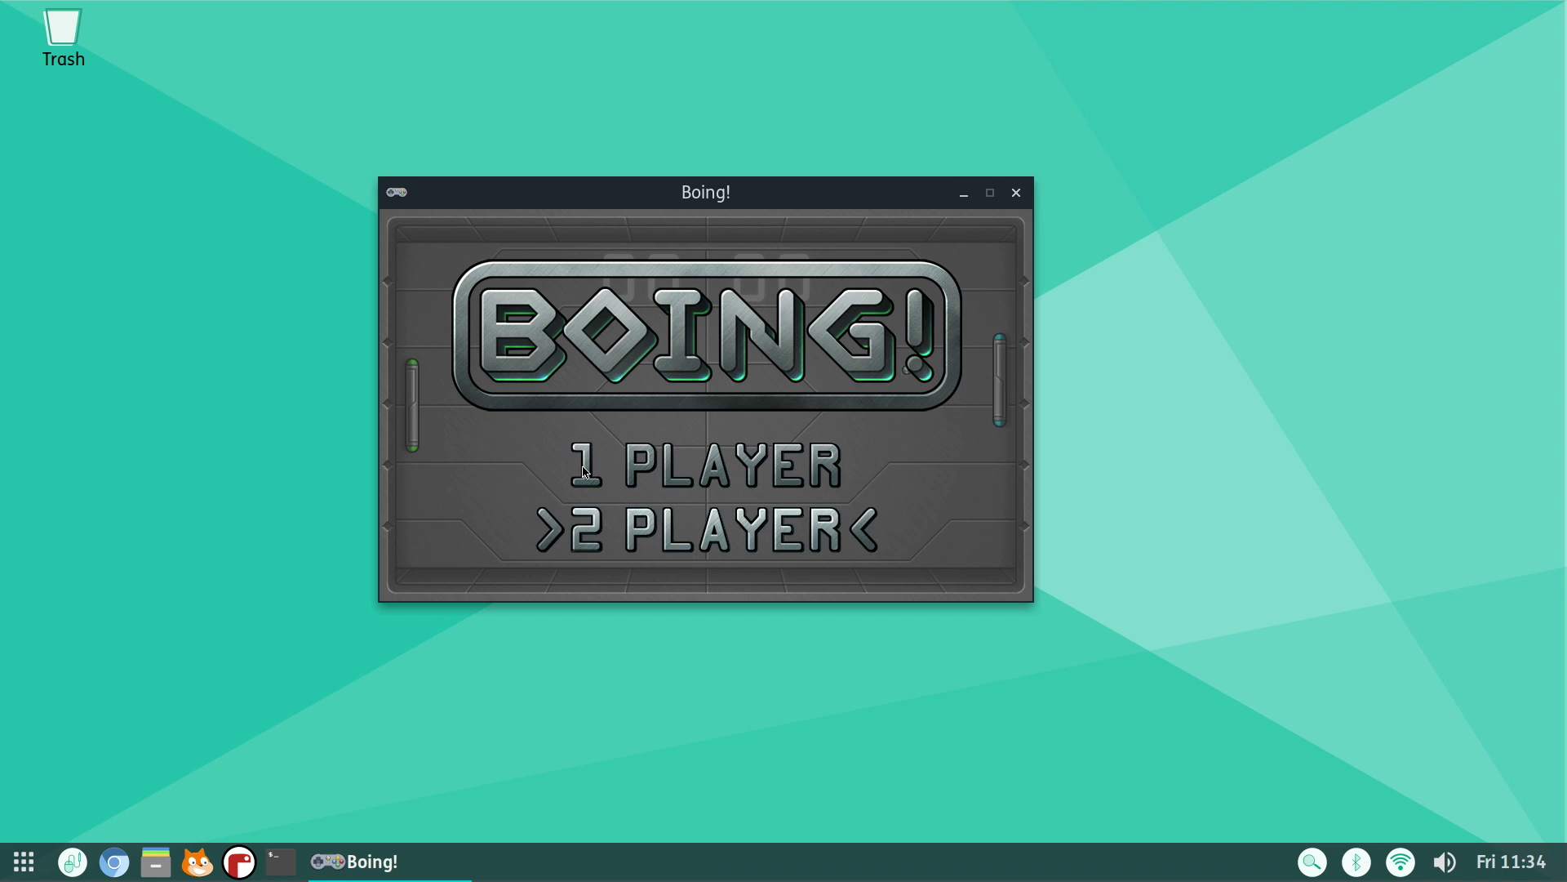
key("Up")
key("space")
key("Down")
key("Up")
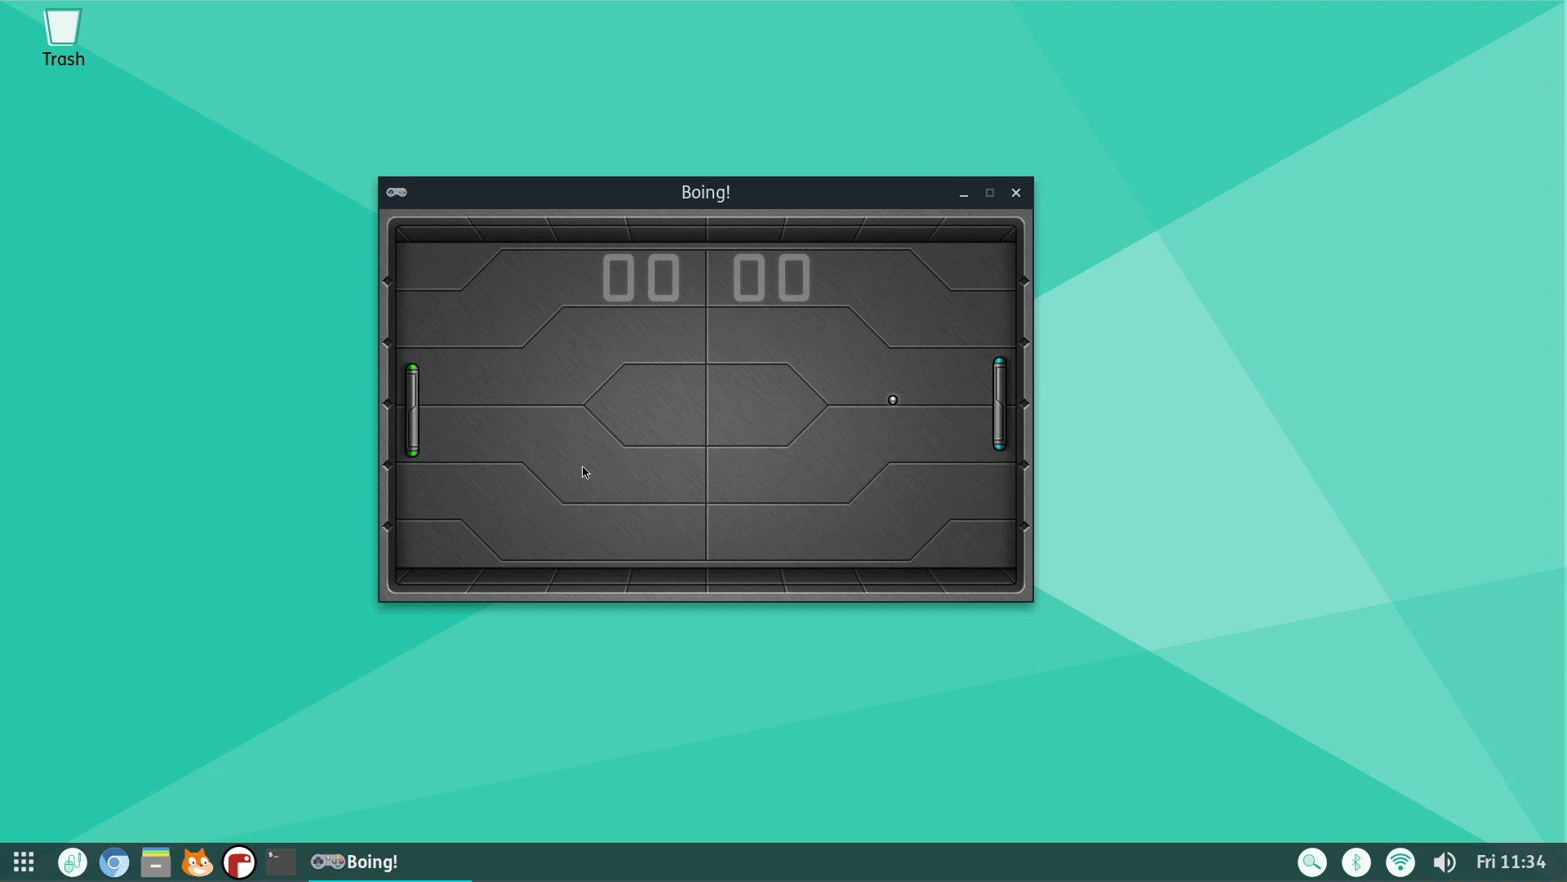
key("Up")
key("Down")
left_click(1016, 193)
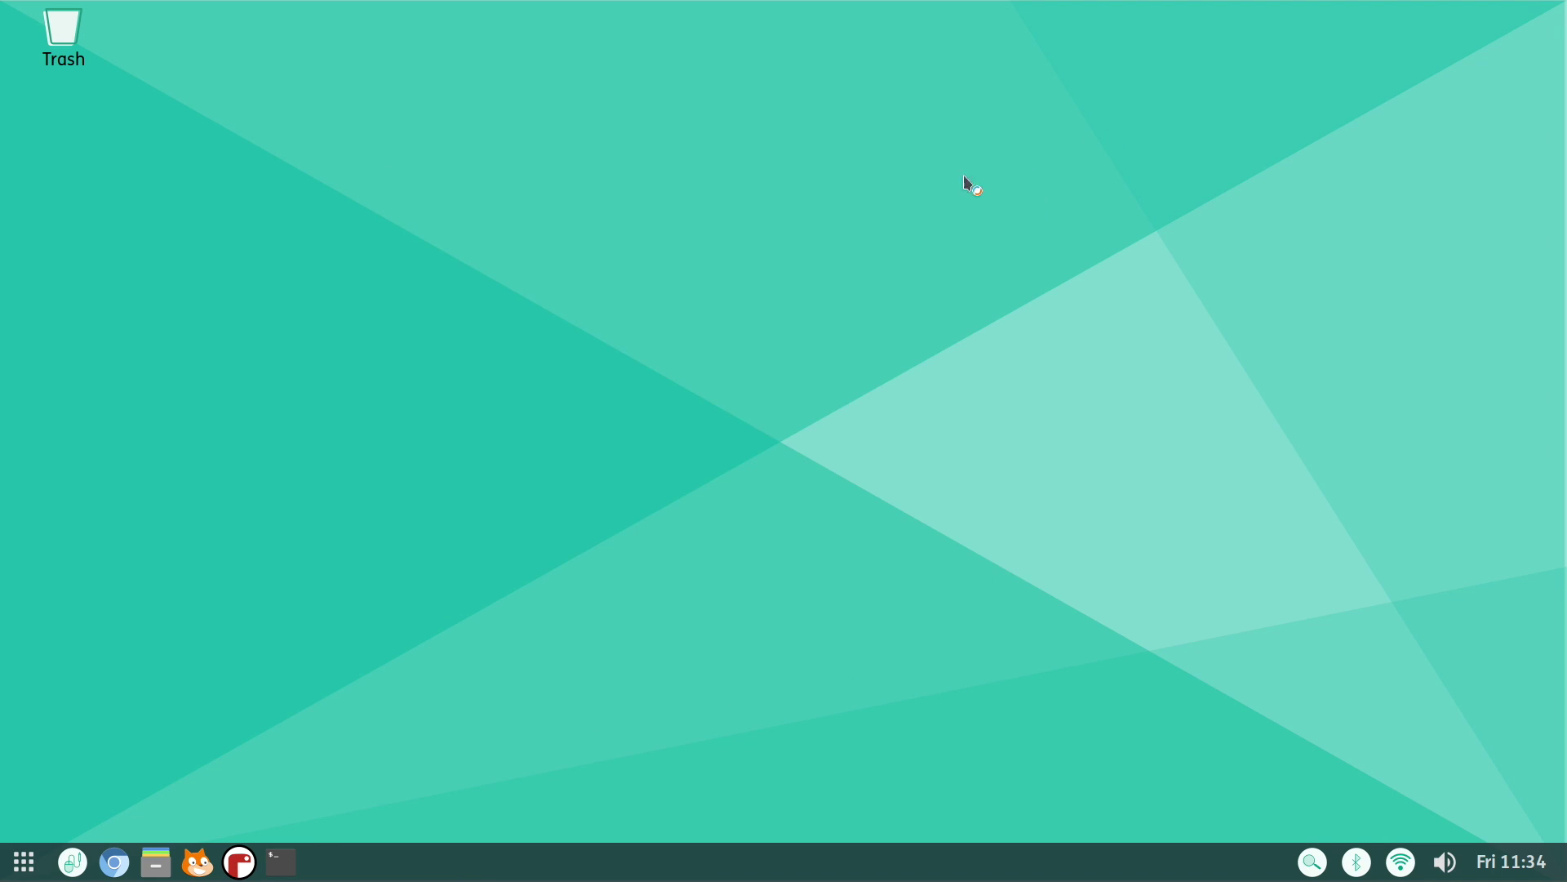
left_click(5, 864)
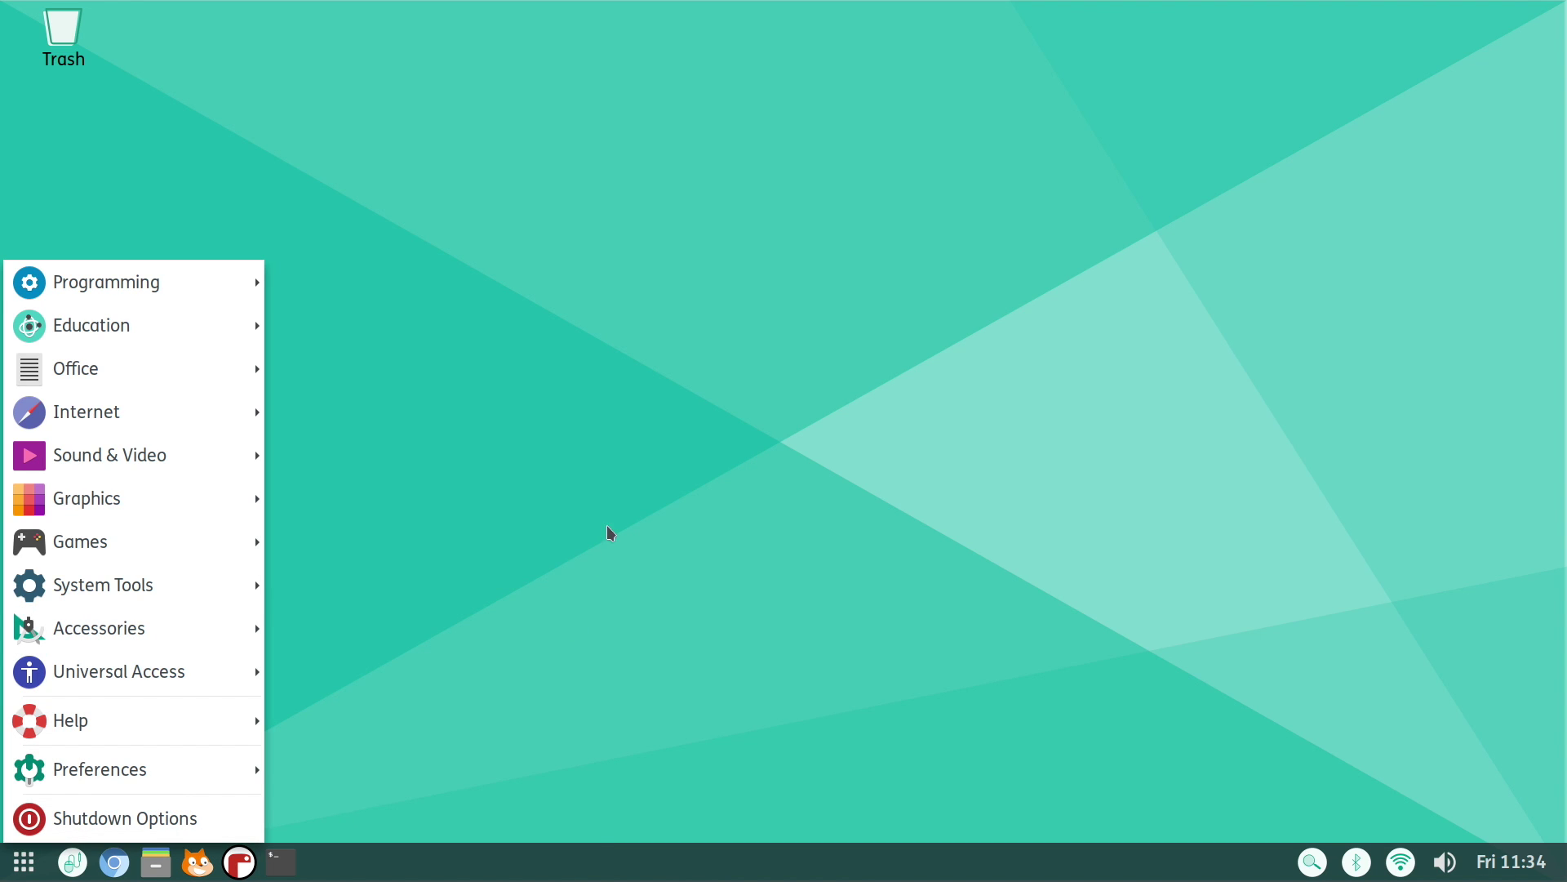
left_click(607, 527)
left_click_drag(510, 194, 379, 243)
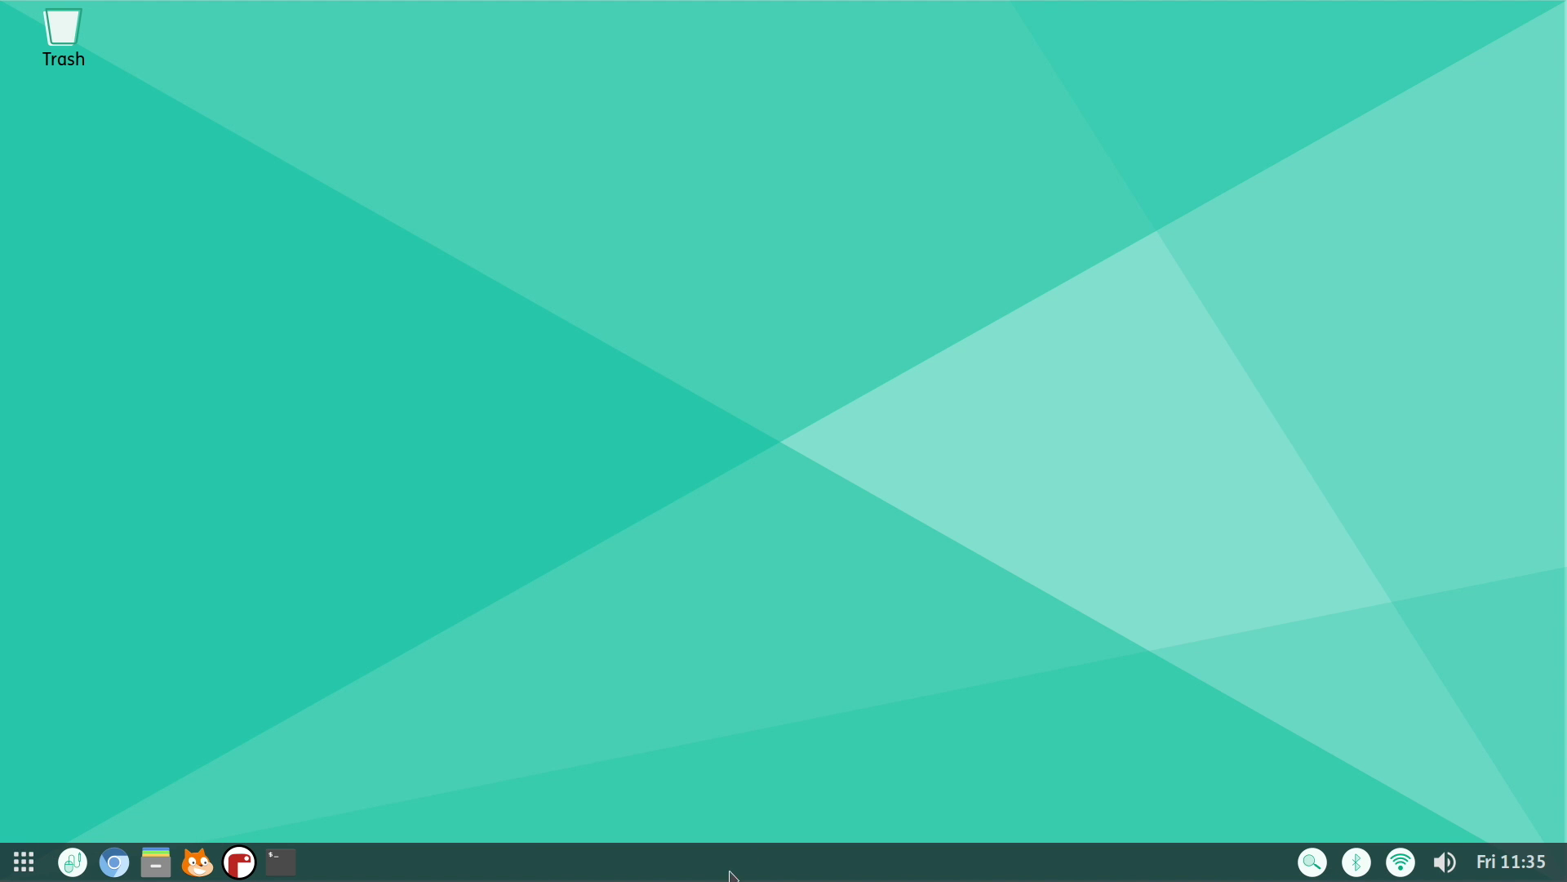
left_click(8, 876)
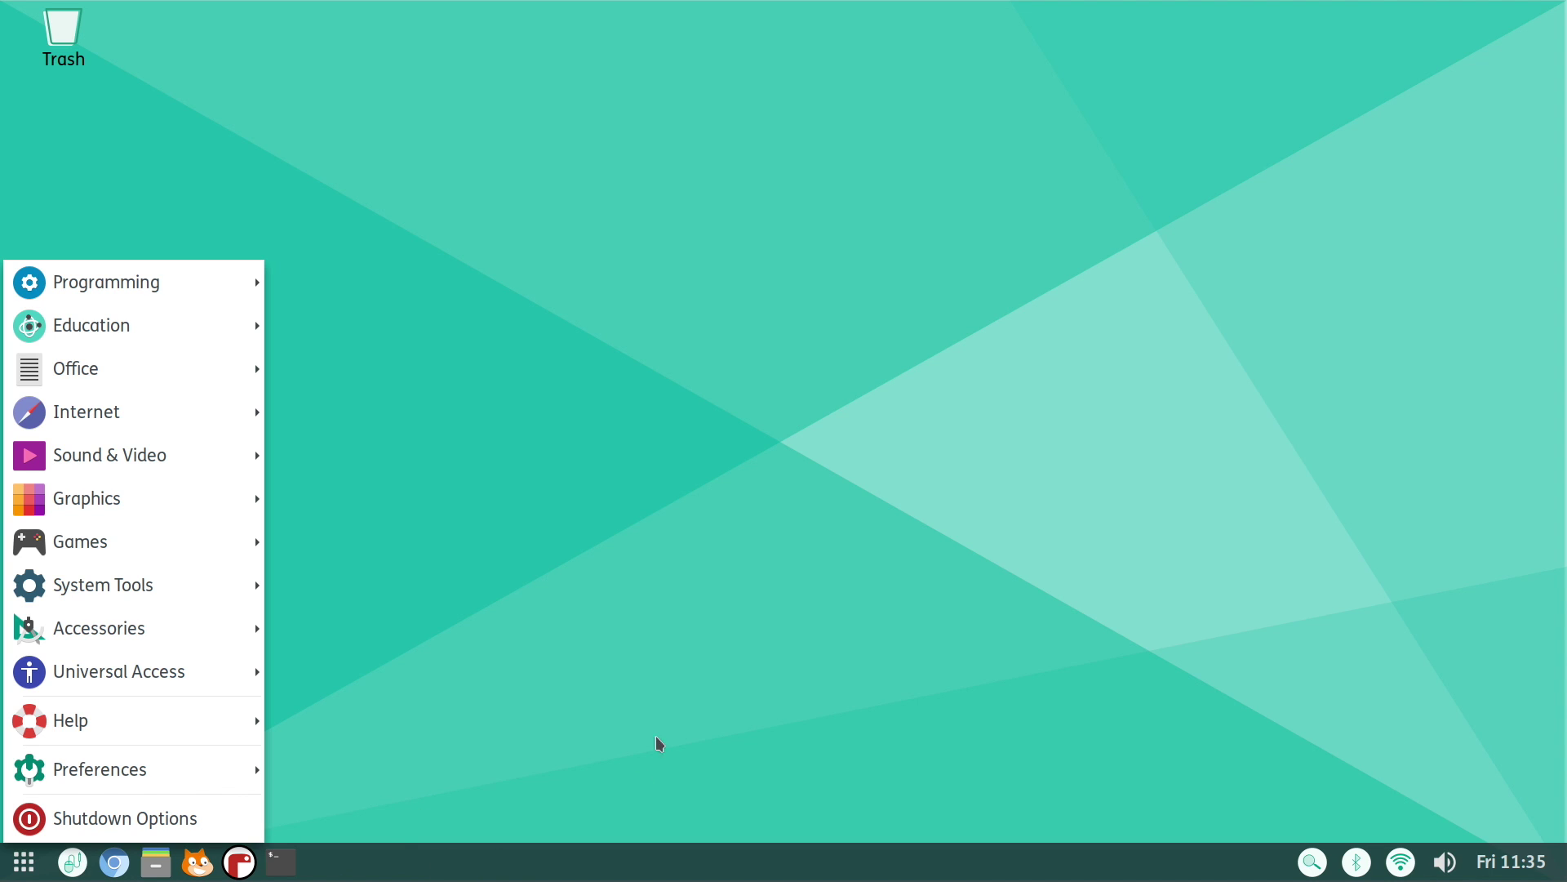
left_click(1055, 626)
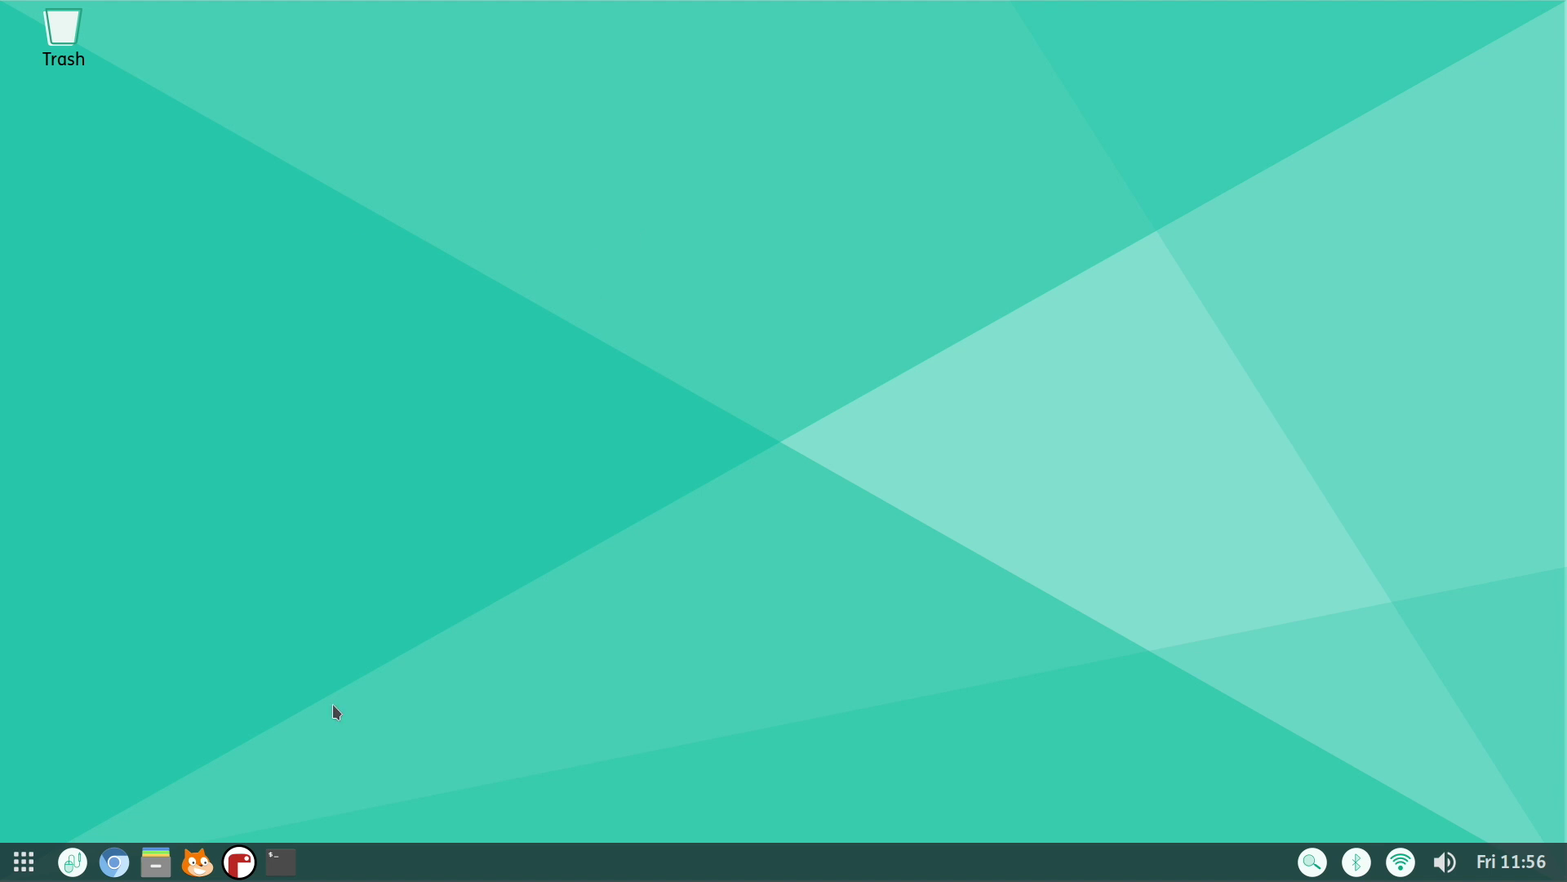
Open LXTerminal and paste in the 'sudo apt install openshot' command.
left_click(26, 872)
left_click(467, 730)
left_click(283, 863)
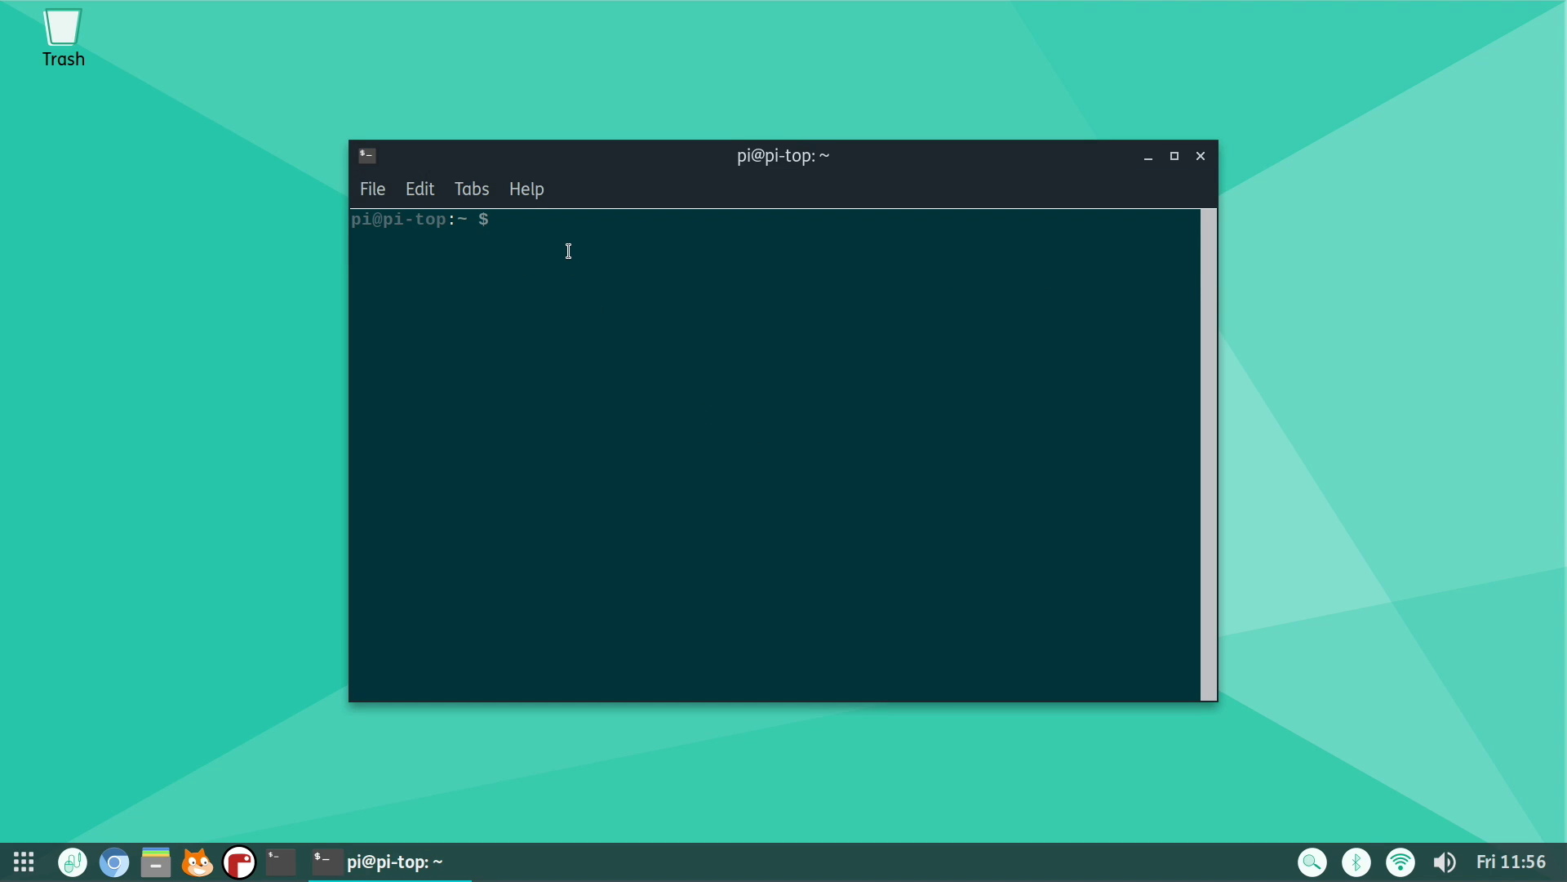
right_click(560, 231)
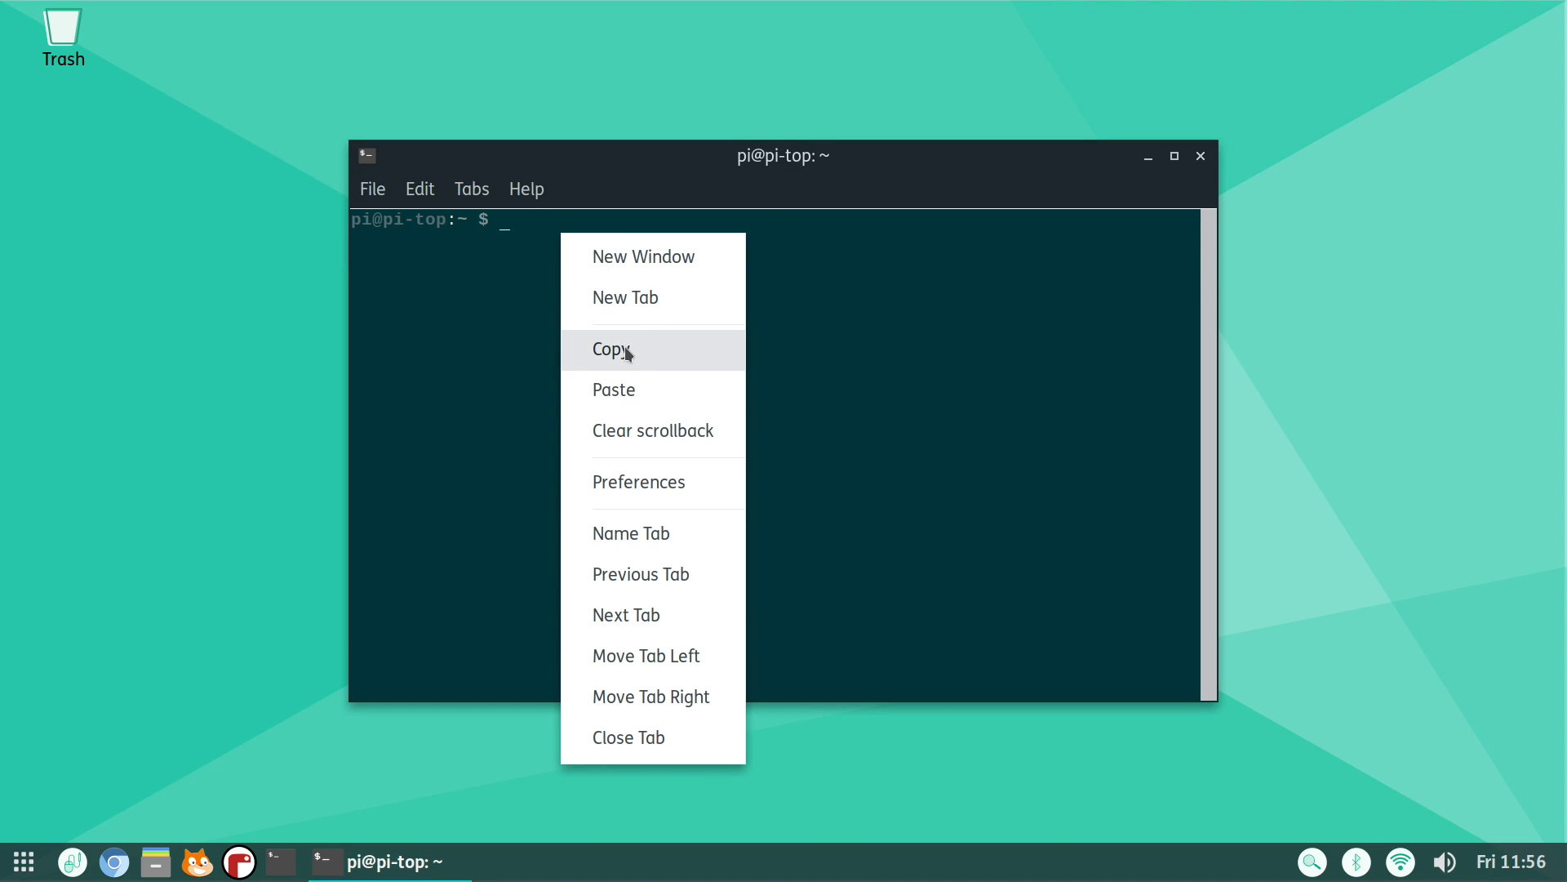
left_click(620, 389)
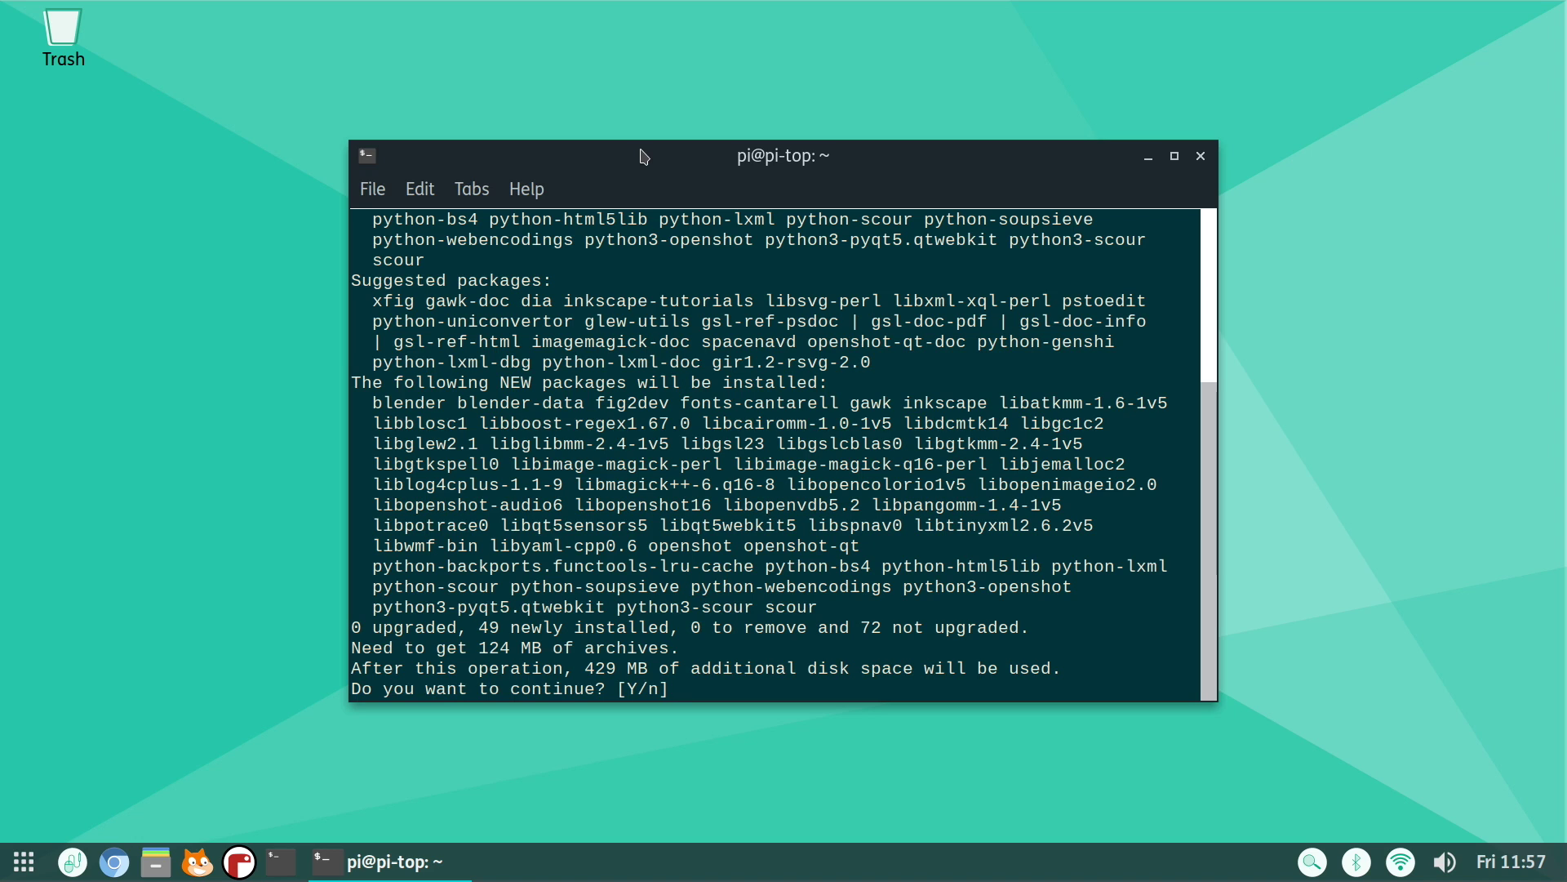
Confirm the OpenShot package installation and close the terminal once it finishes.
scroll(763, 412, "up", 5)
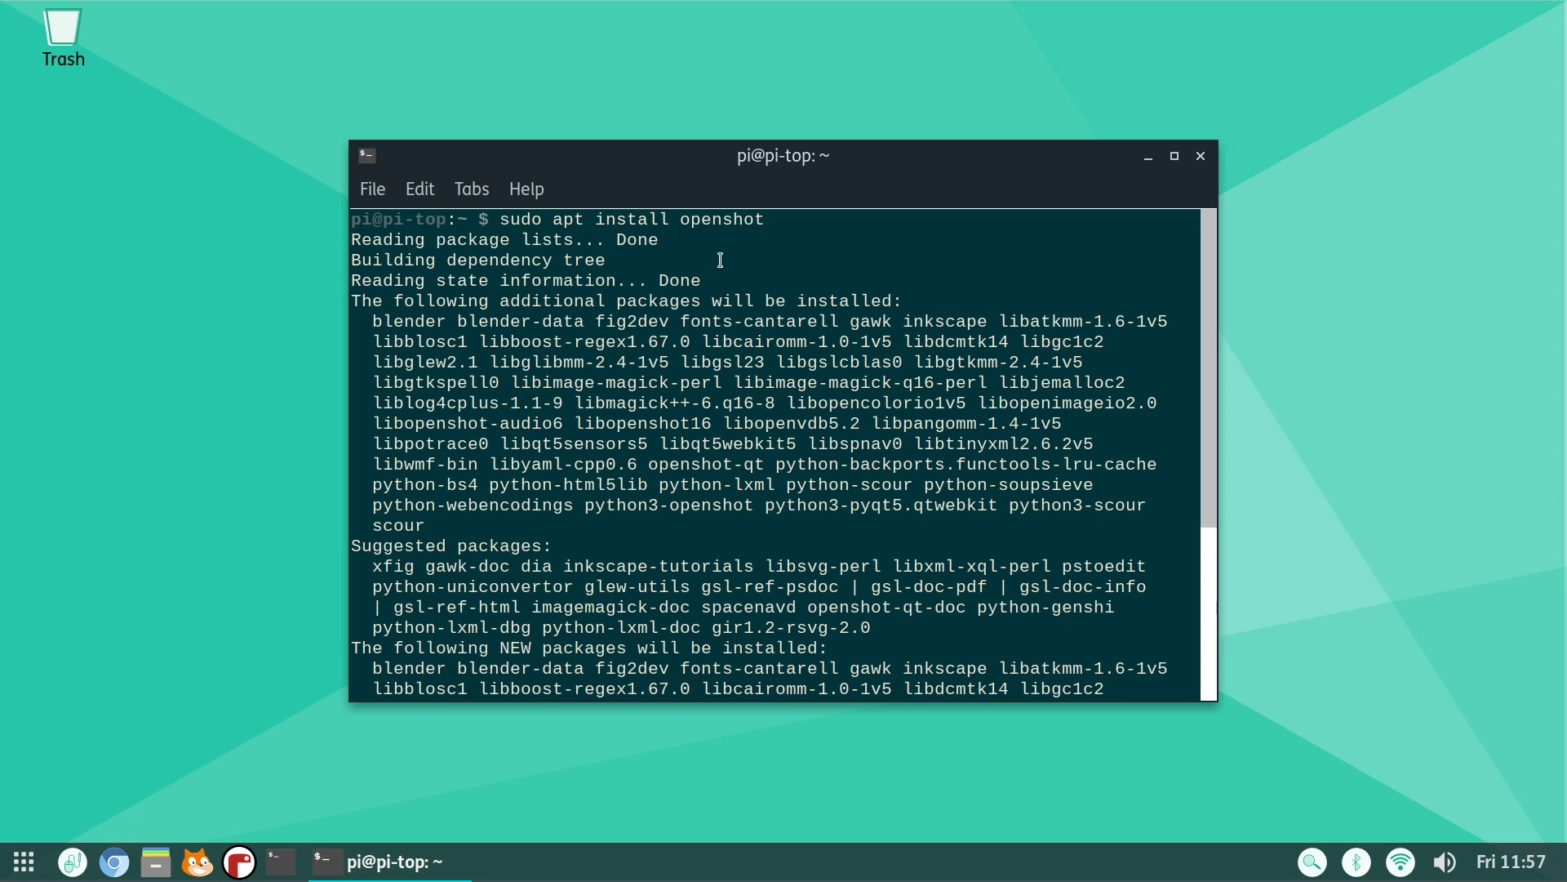
scroll(738, 422, "down", 5)
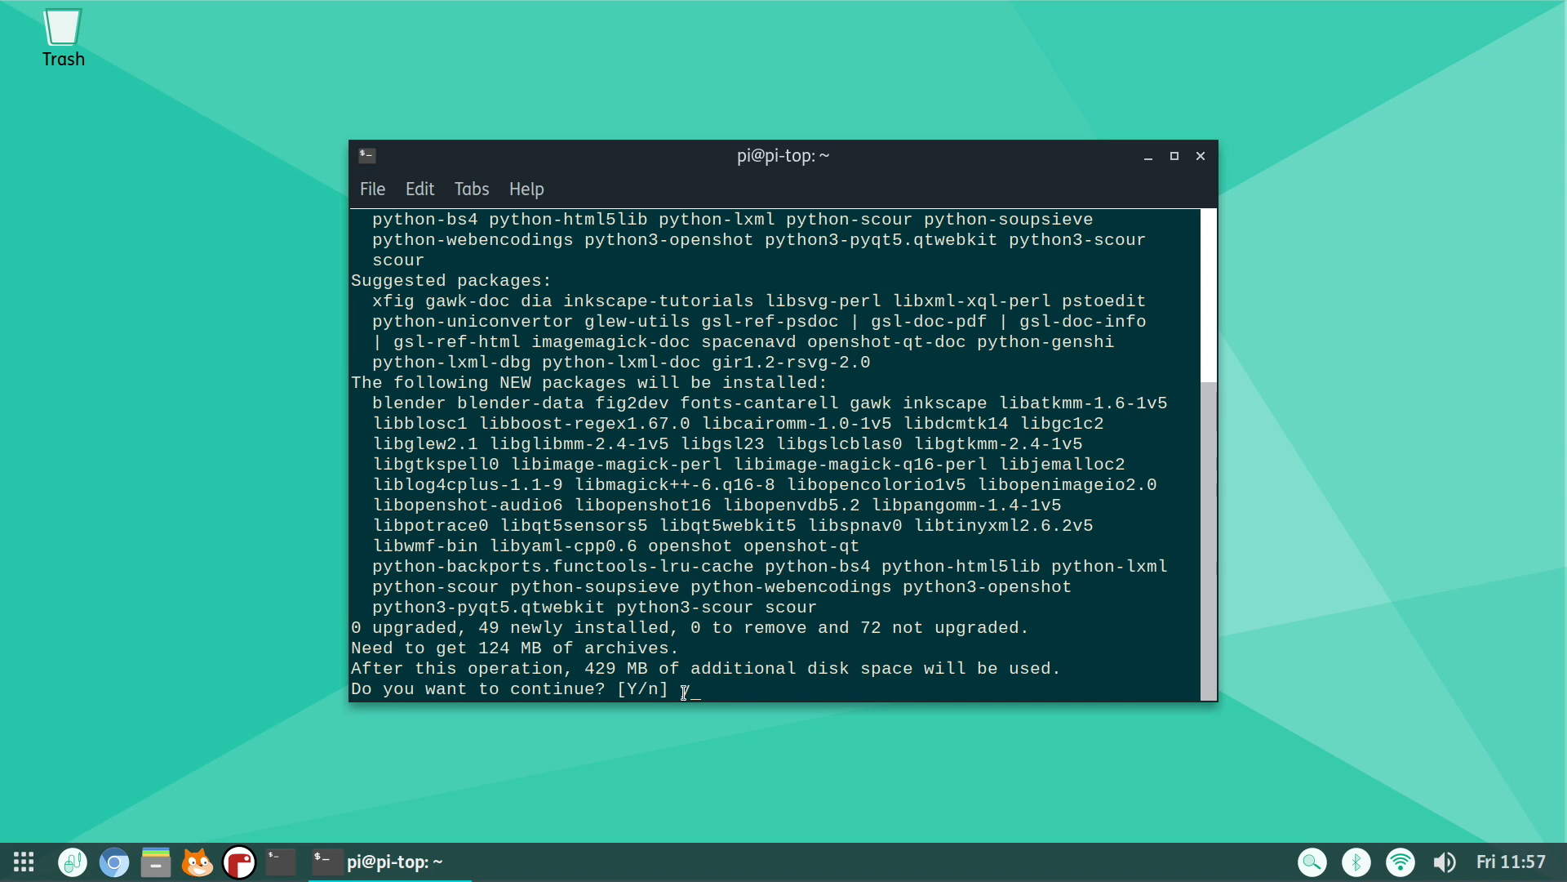
key("Return")
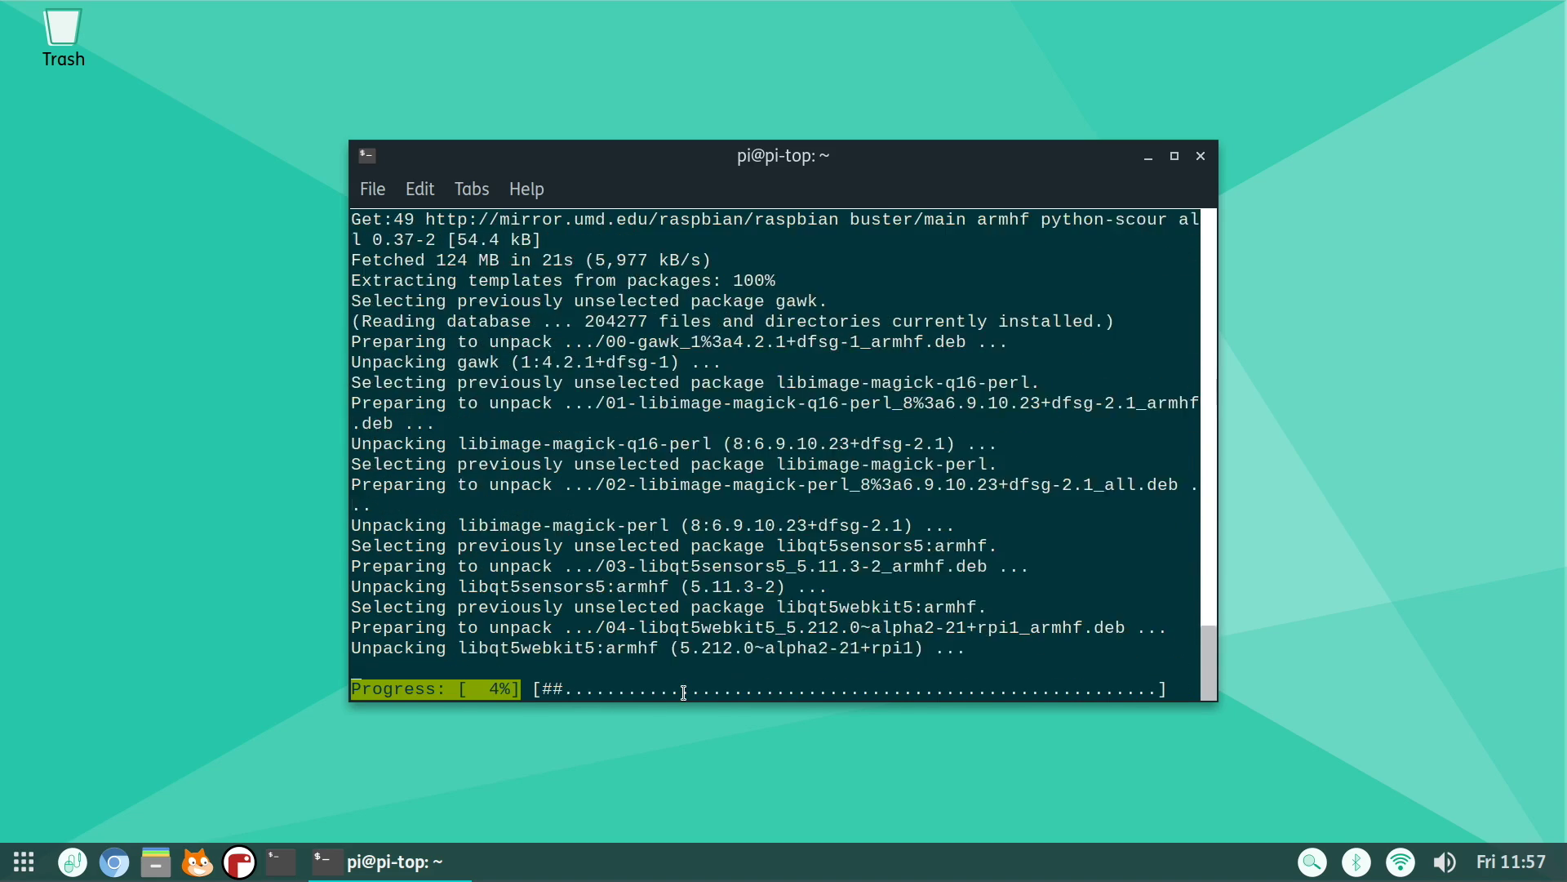
key("ctrl+d")
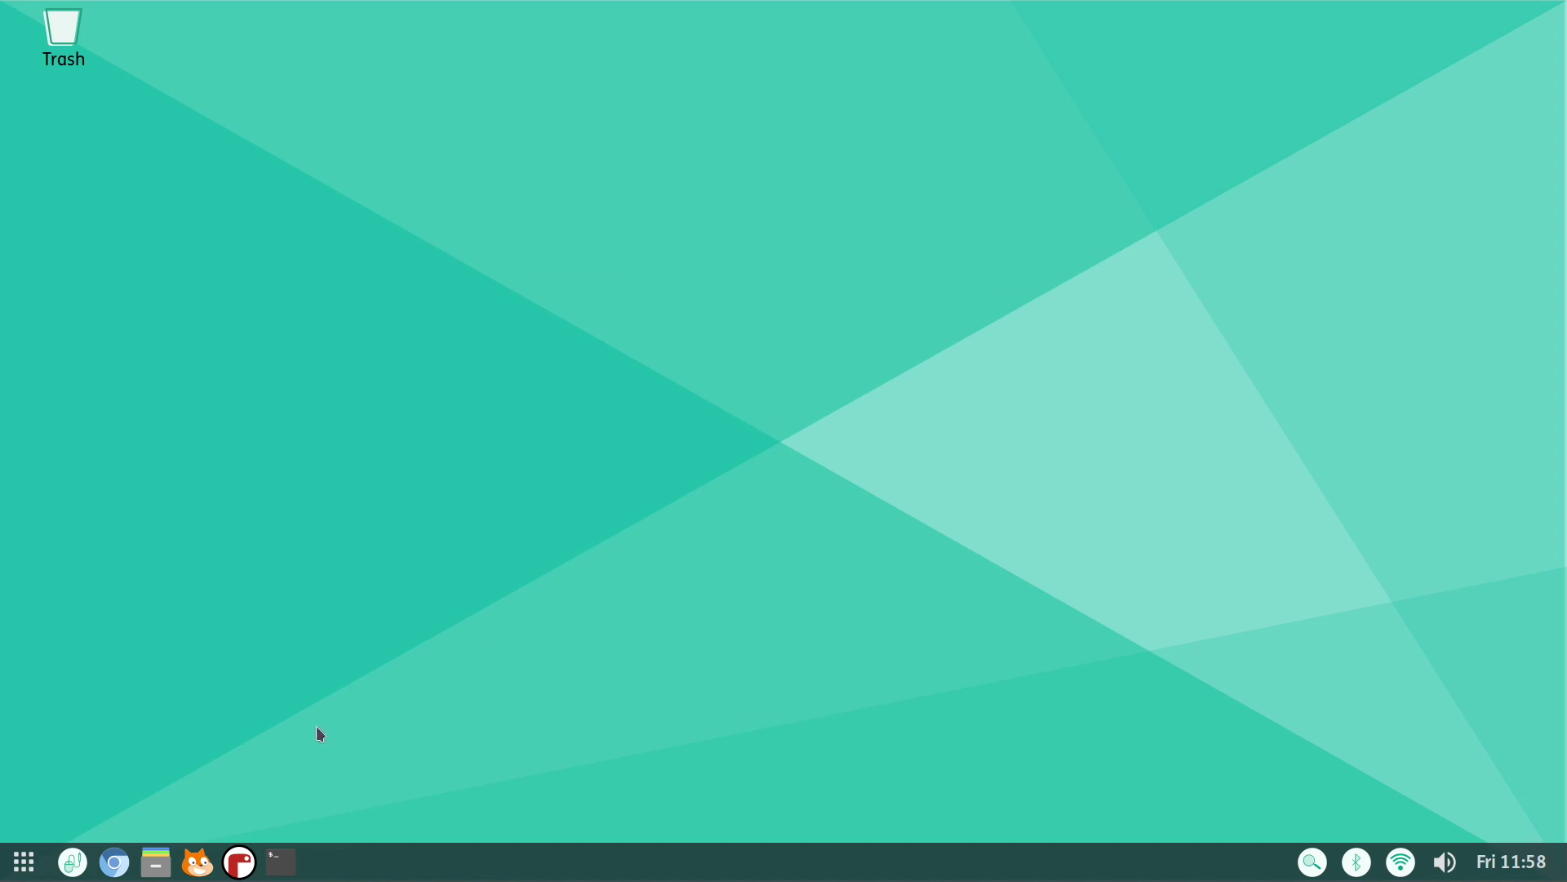
left_click(23, 864)
mouse_move(130, 483)
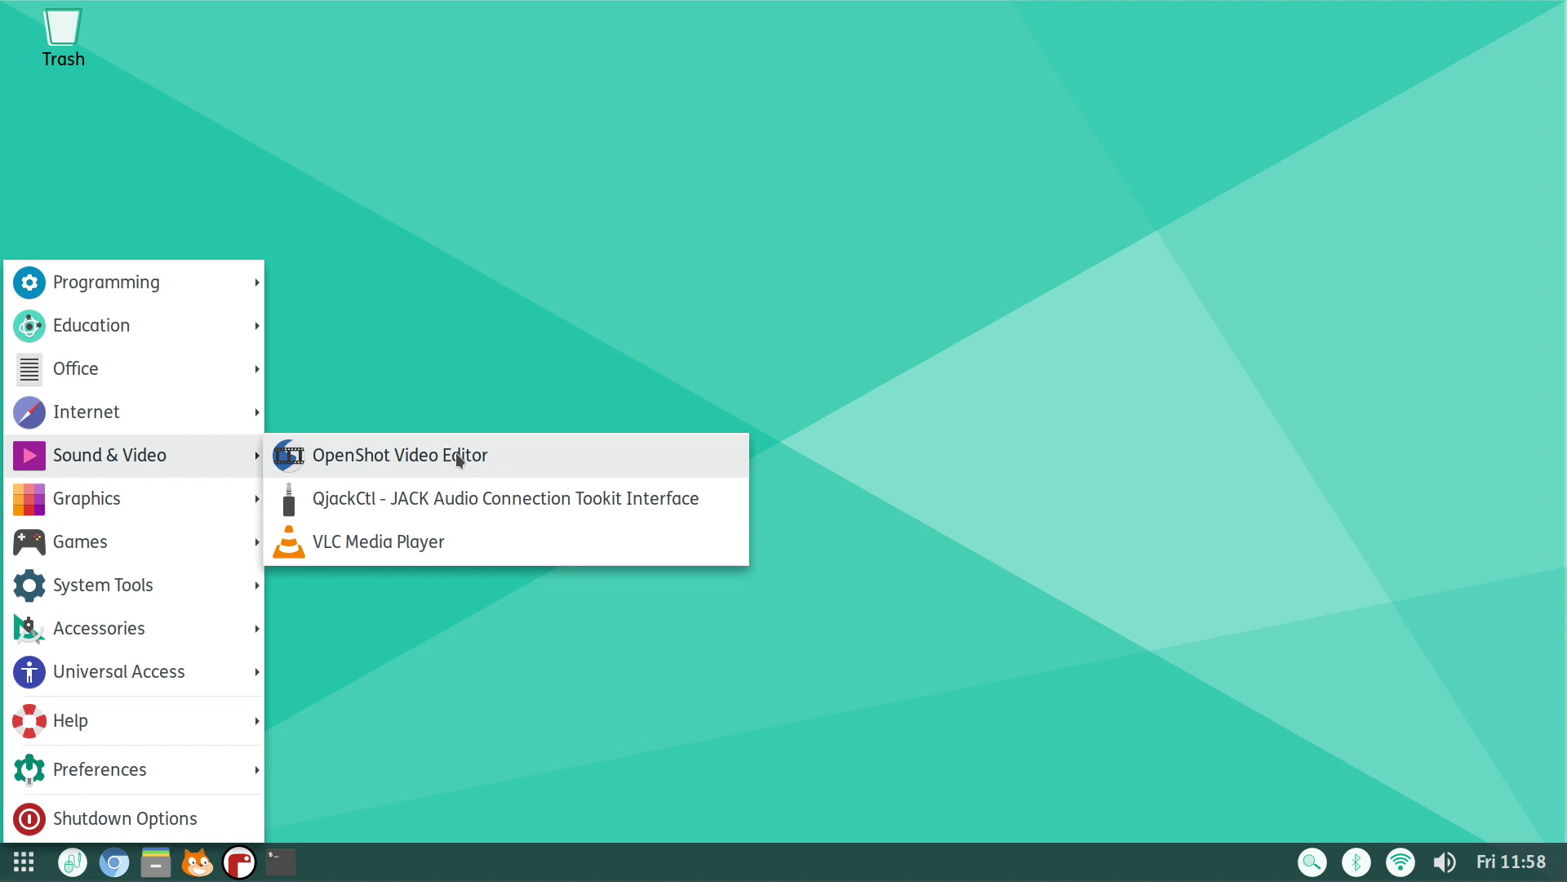
left_click(408, 462)
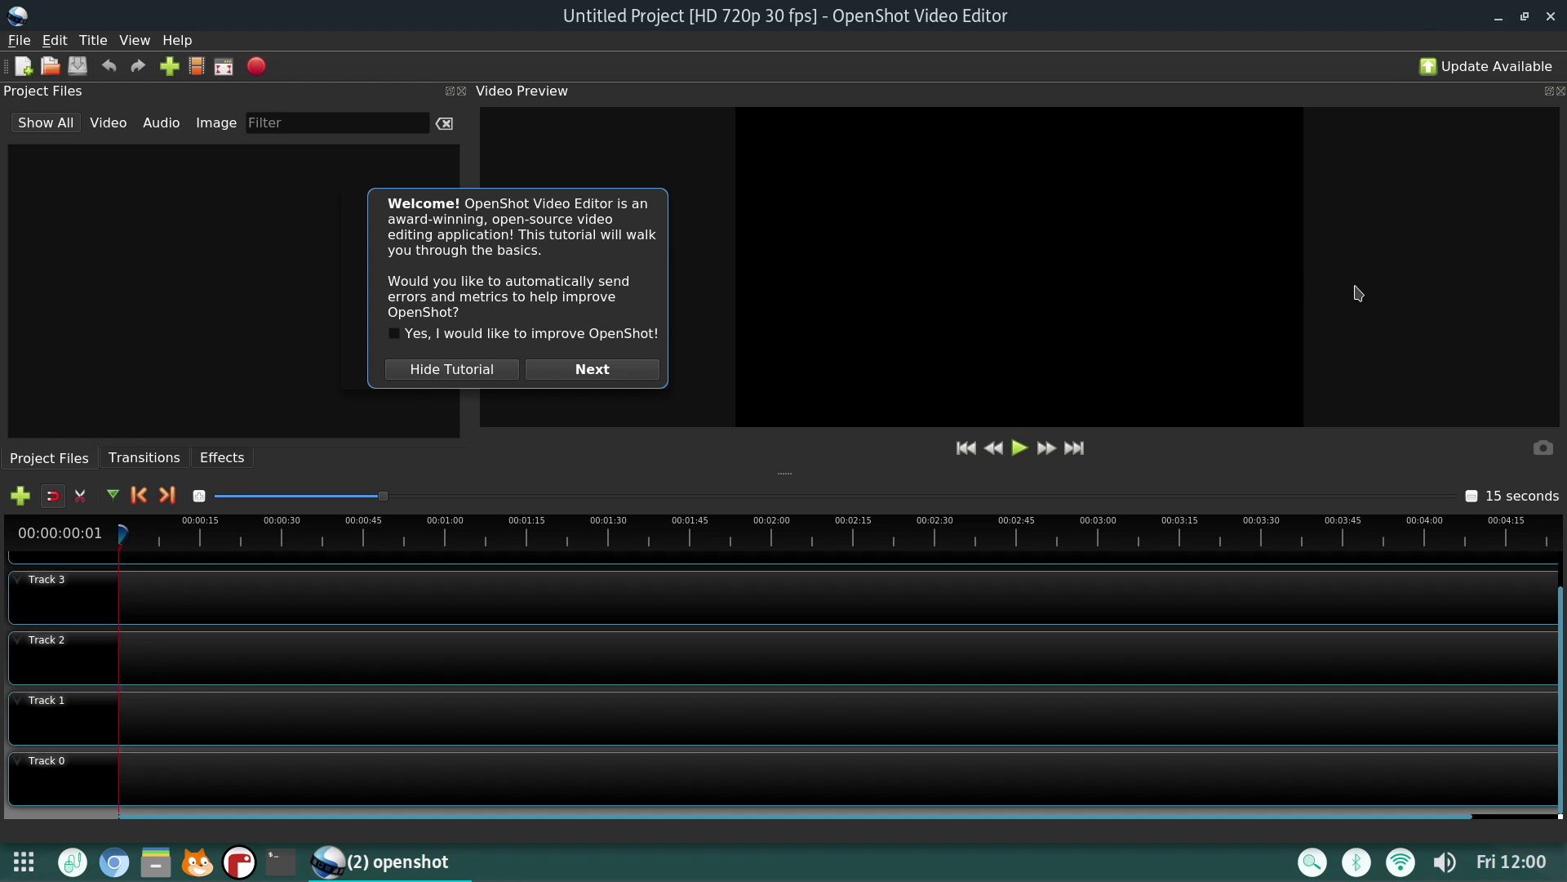
left_click(1524, 16)
left_click(1197, 54)
left_click_drag(1211, 642, 1236, 703)
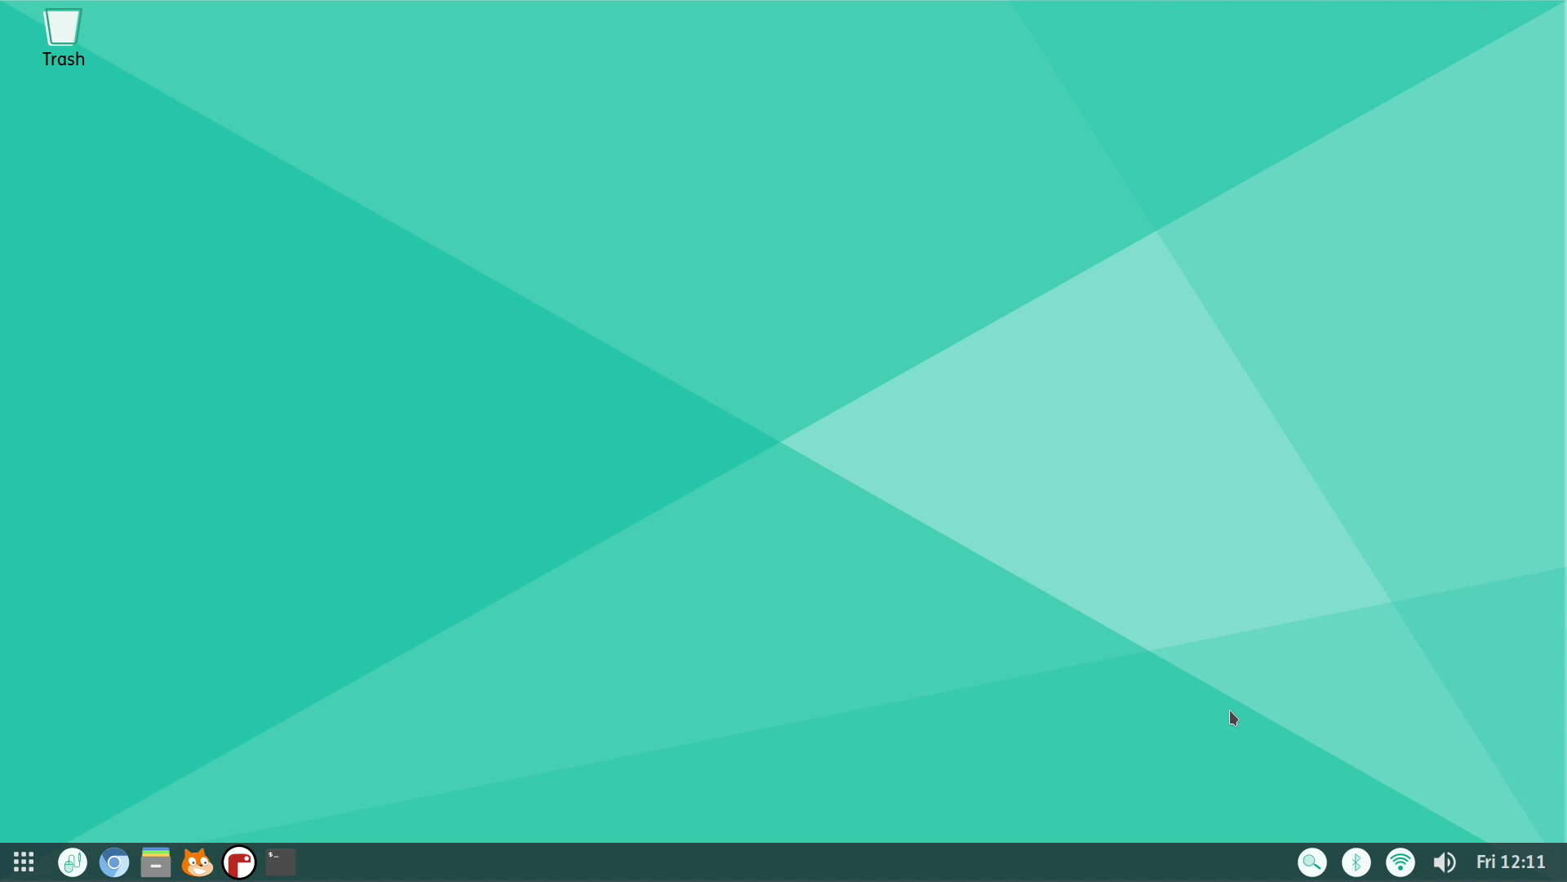
left_click_drag(1231, 710, 1209, 657)
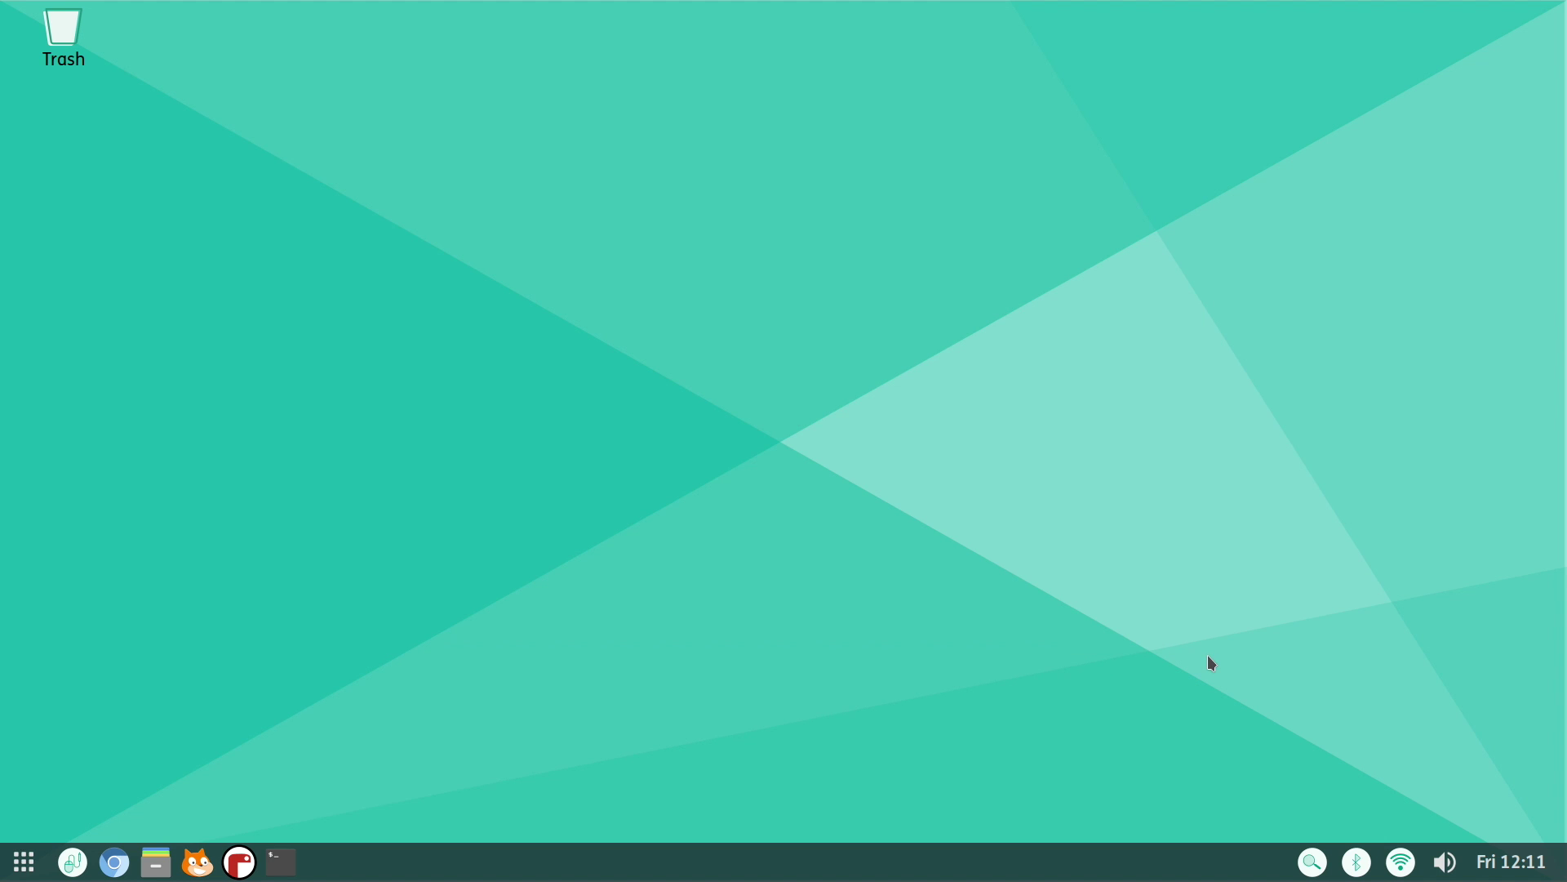